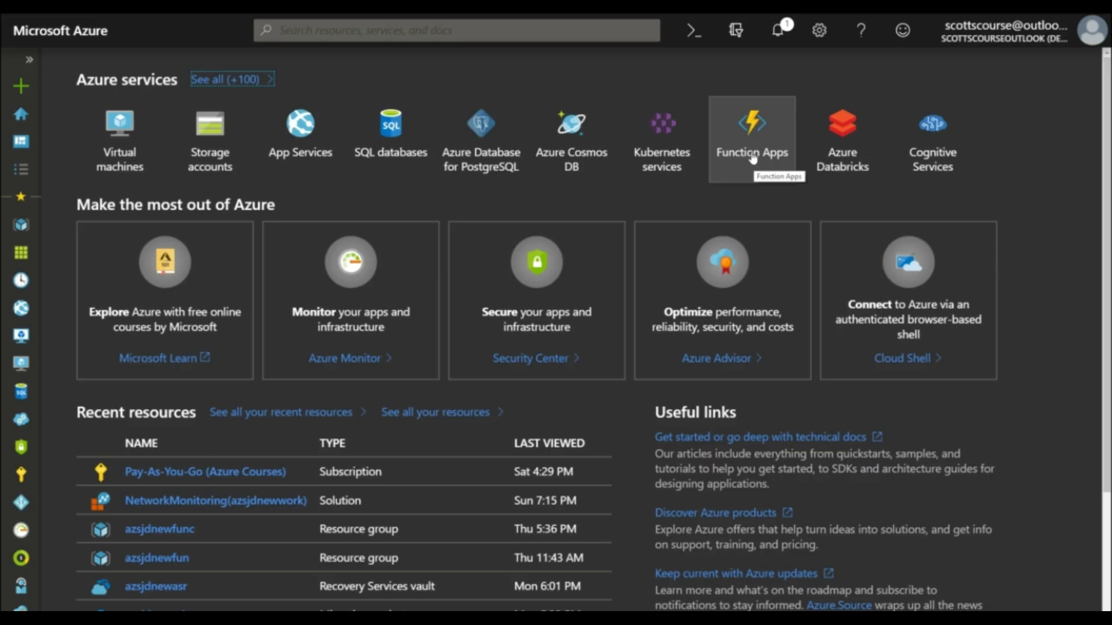
Step: Start creating a new Microsoft Web App from the App Services marketplace
{"action": "left_click", "coordinate": [286, 161]}
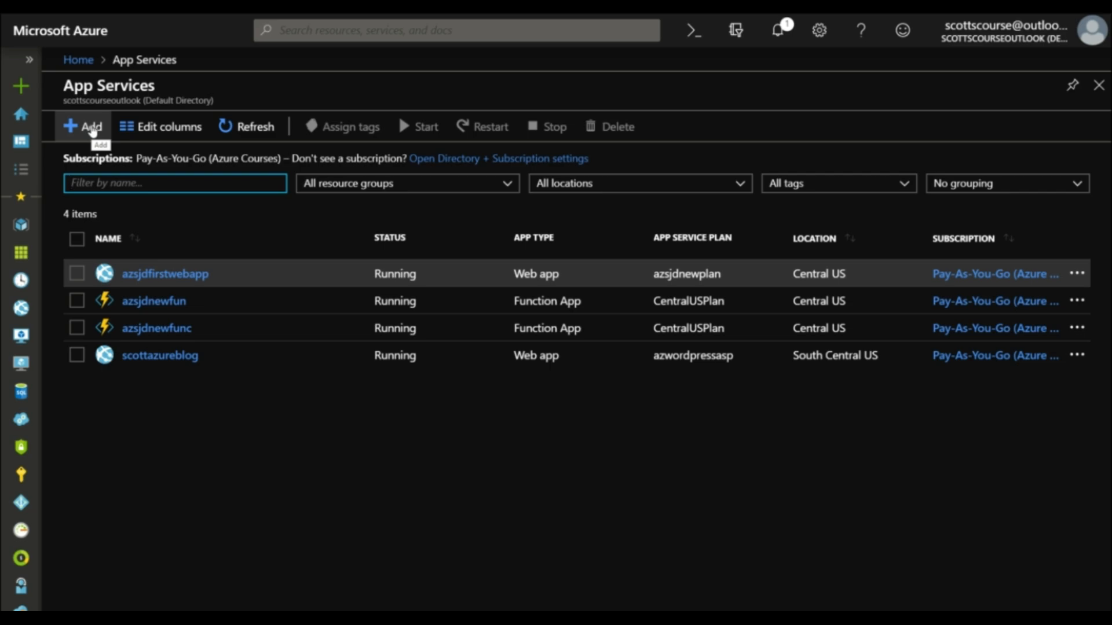
{"action": "left_click", "coordinate": [91, 127]}
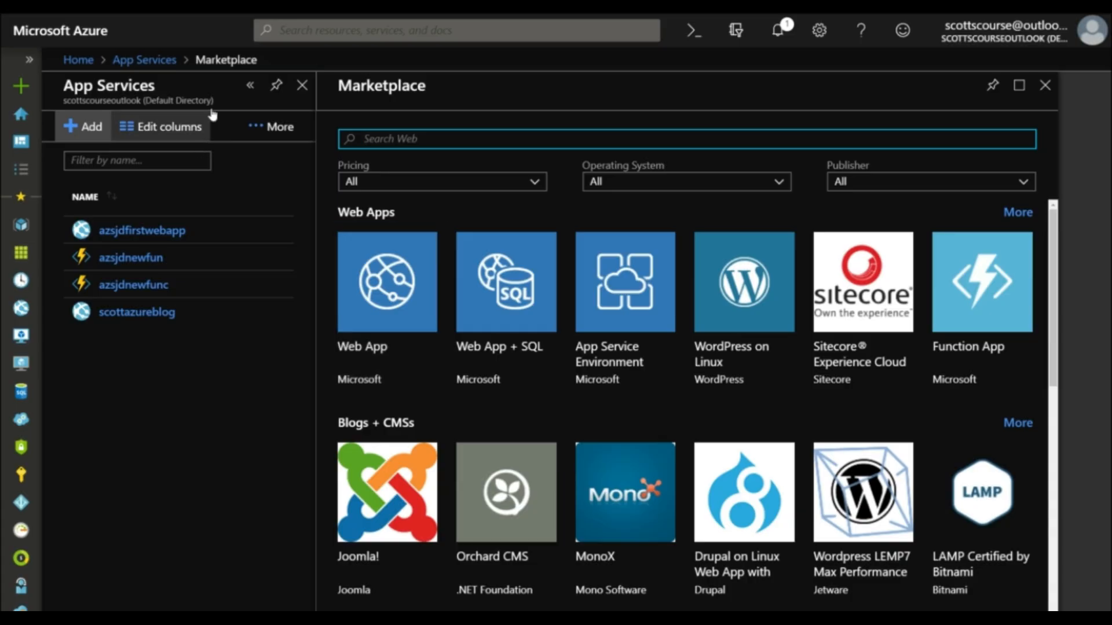
{"action": "left_click", "coordinate": [375, 352]}
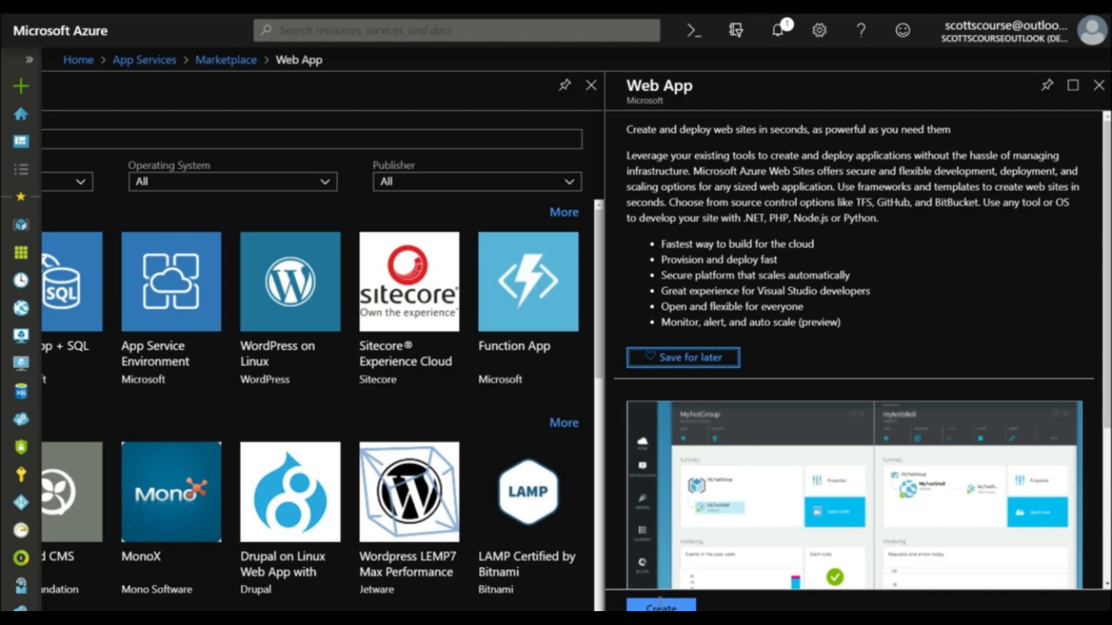
{"action": "left_click", "coordinate": [661, 605]}
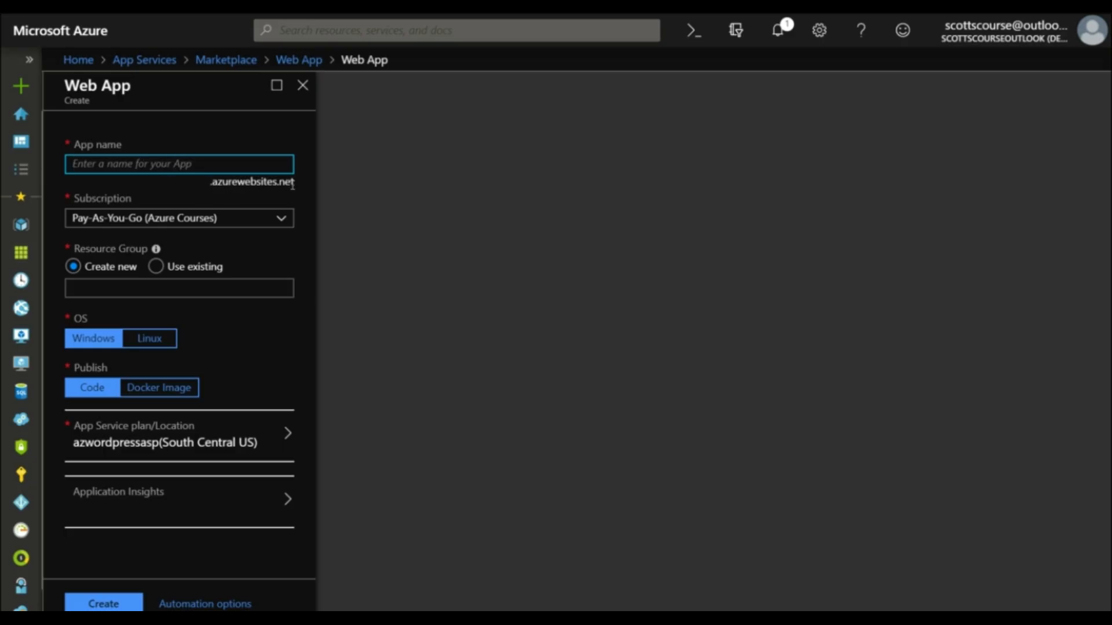
Step: Name the new web app azsjdnewwebapp
{"action": "type", "text": "azsjd"}
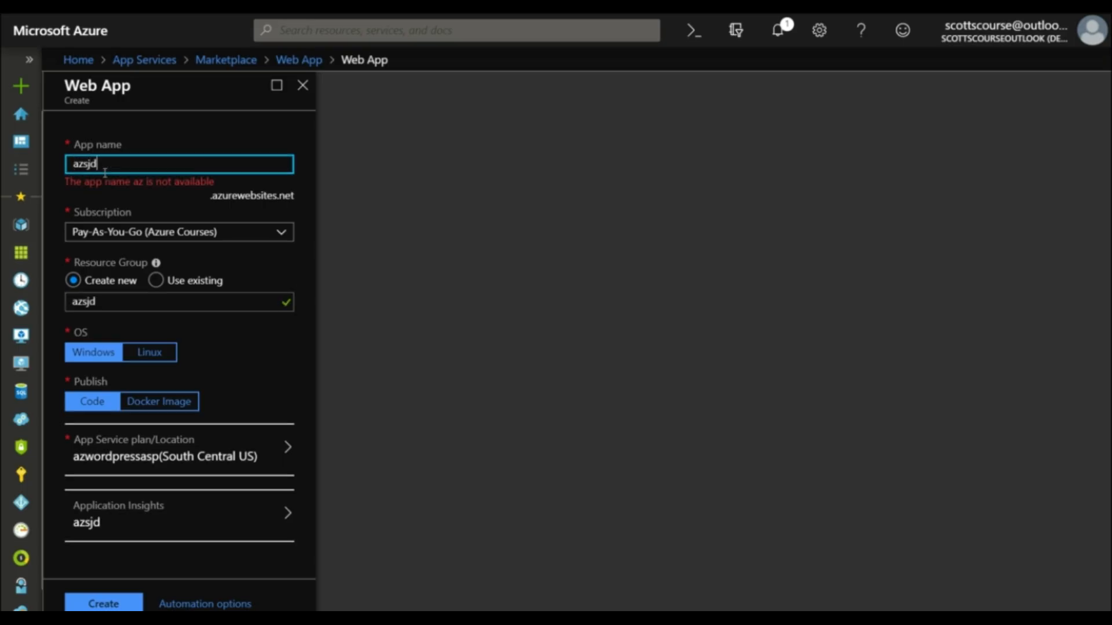
{"action": "type", "text": "newwebapp"}
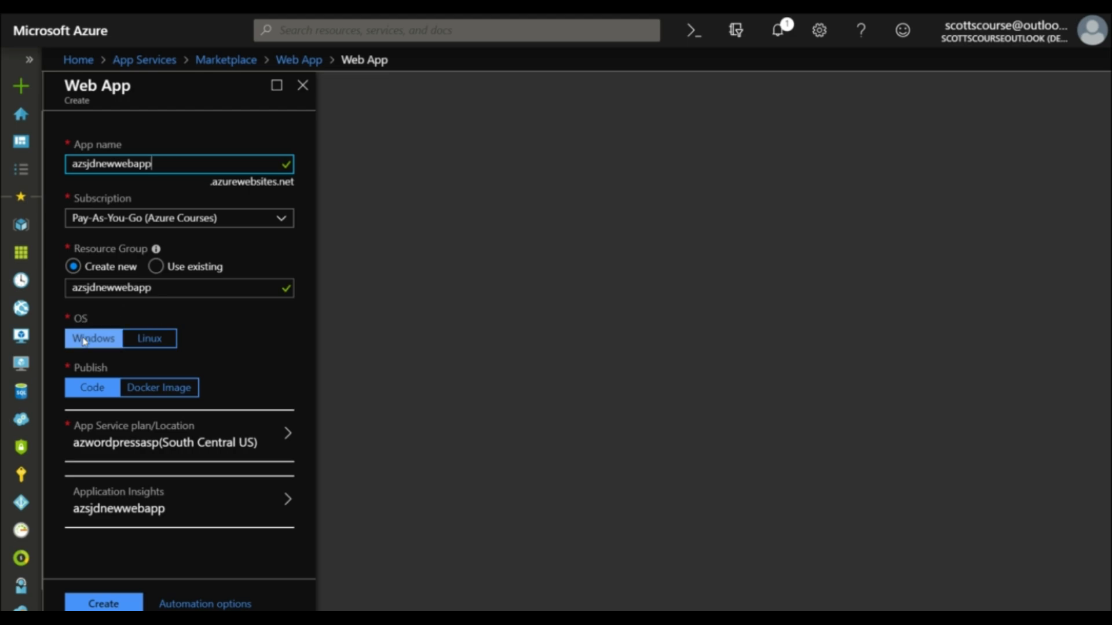
Step: Try the Linux and Docker Image options for the web app and return to Windows with Code publishing
{"action": "left_click", "coordinate": [148, 340]}
{"action": "left_click", "coordinate": [107, 341]}
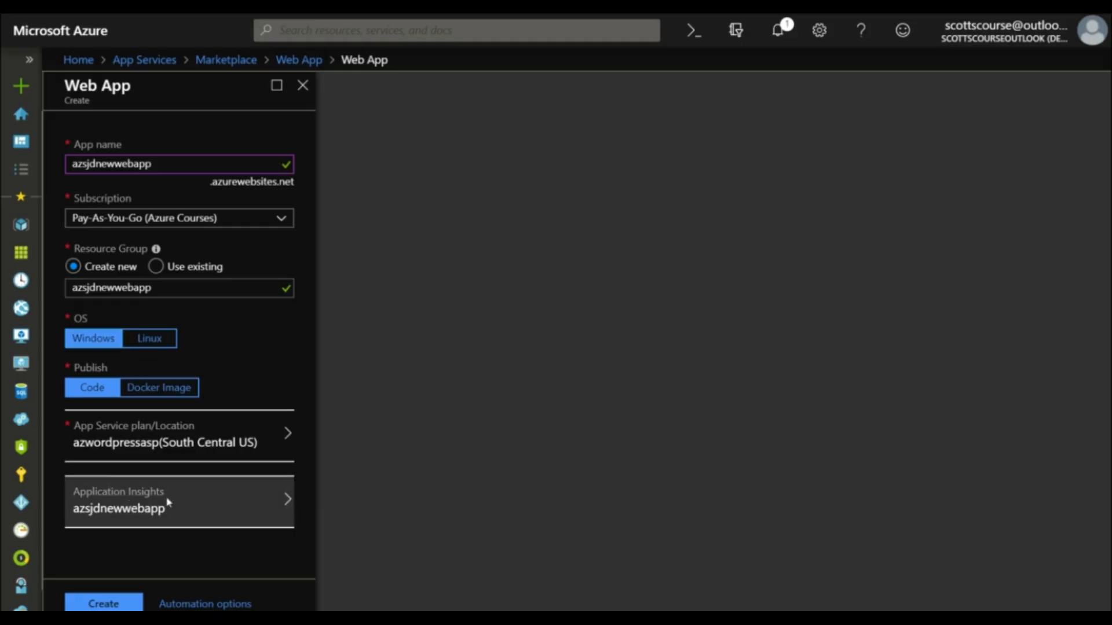
{"action": "left_click", "coordinate": [145, 345]}
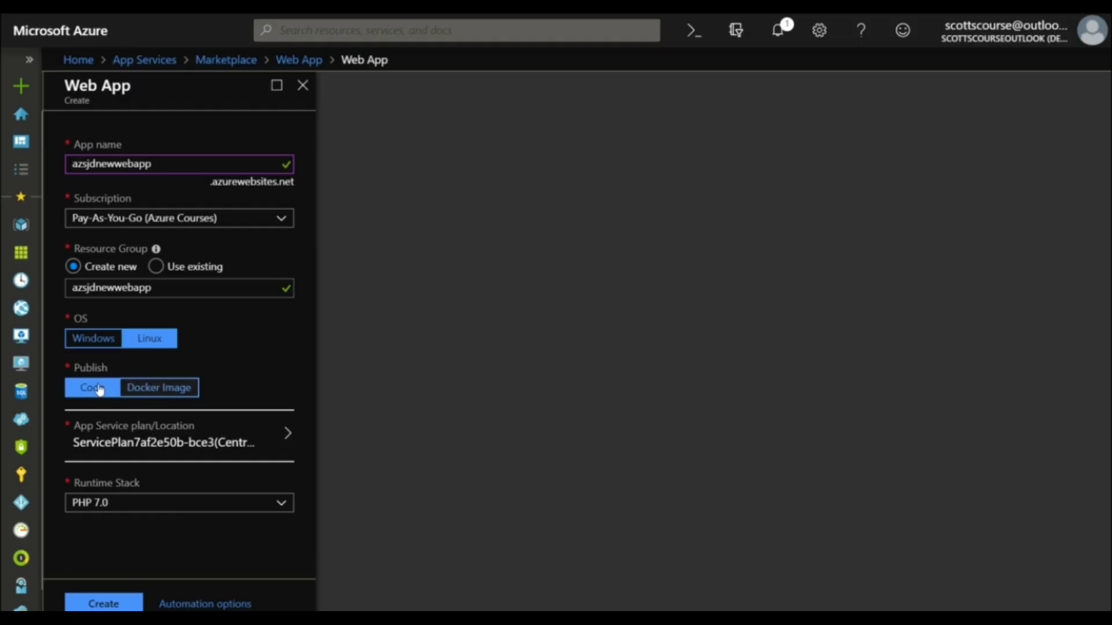
{"action": "left_click", "coordinate": [159, 389]}
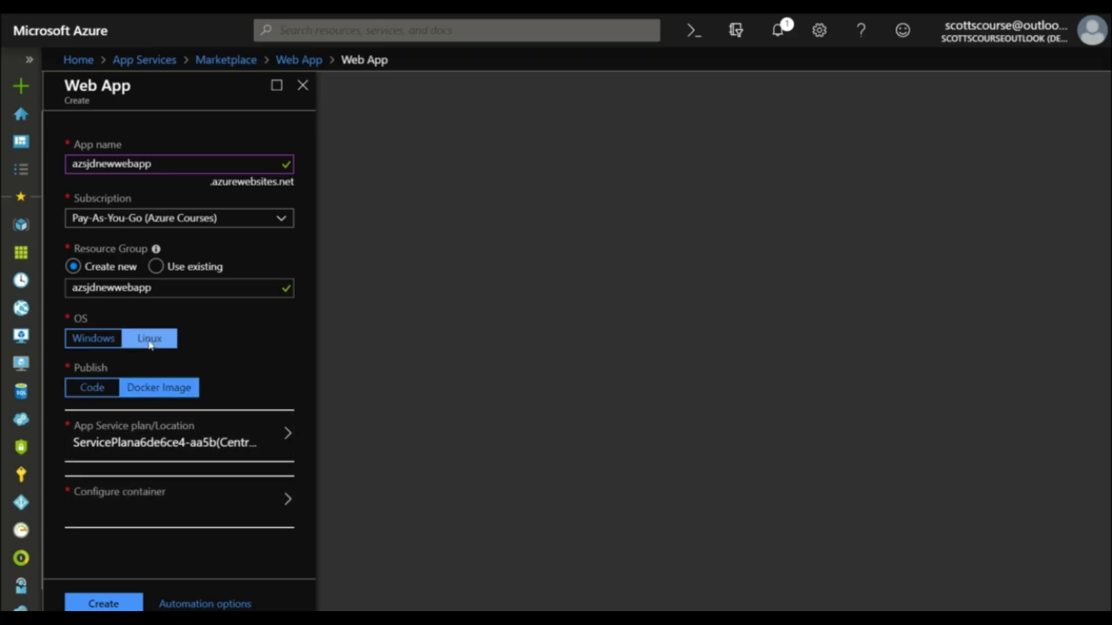
{"action": "left_click", "coordinate": [93, 341]}
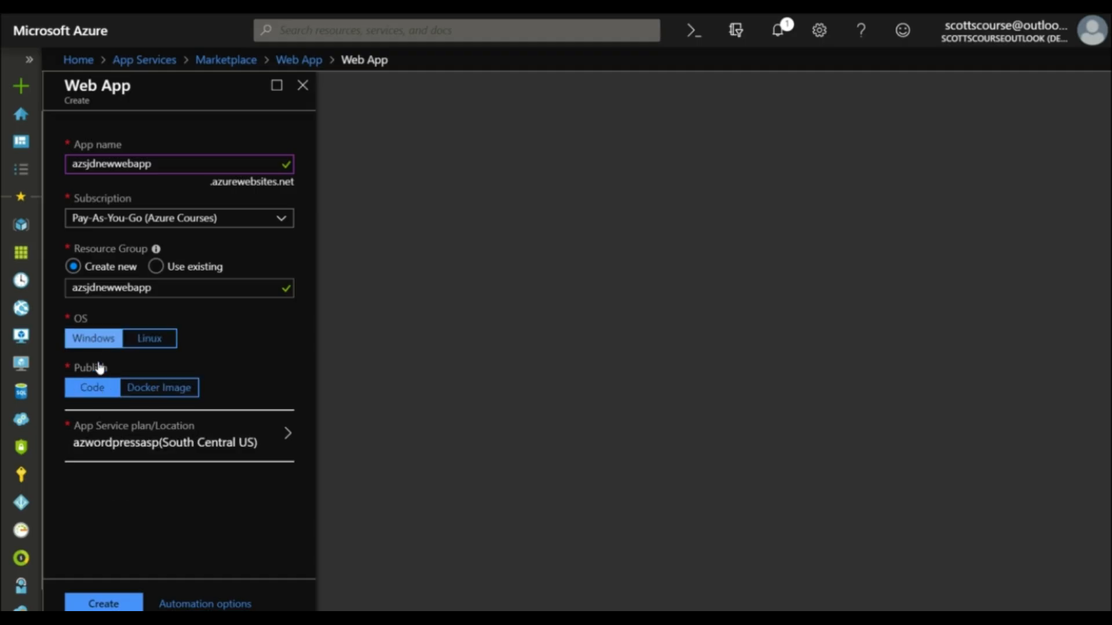
{"action": "left_click", "coordinate": [160, 388]}
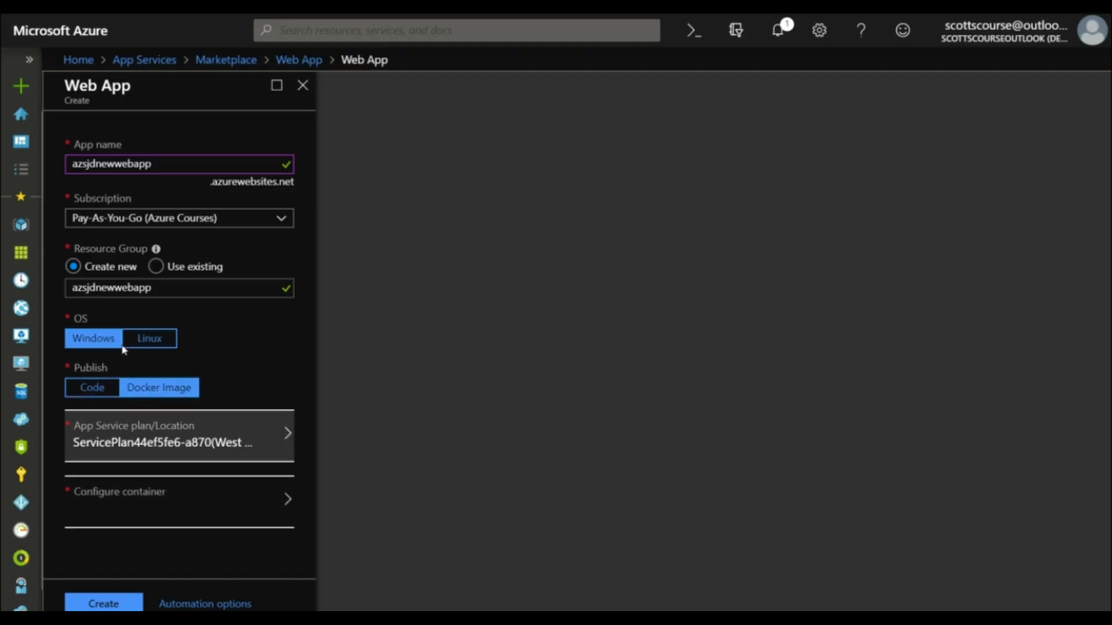
{"action": "left_click", "coordinate": [99, 388]}
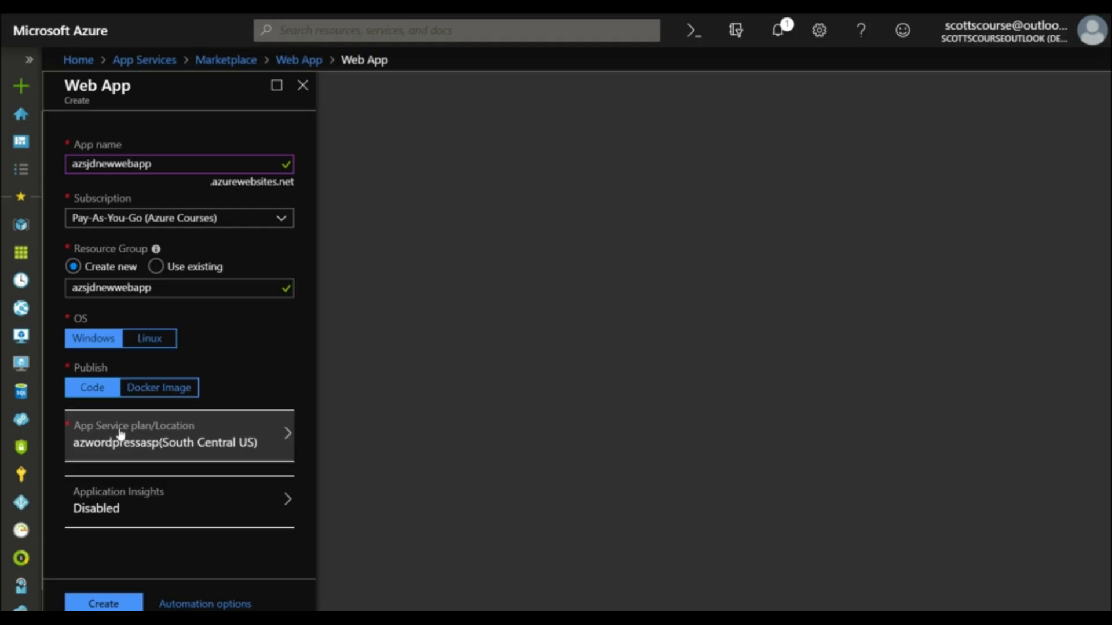
Step: Start a new App Service plan for the web app and name it azsjdnewplan2
{"action": "left_click", "coordinate": [150, 440]}
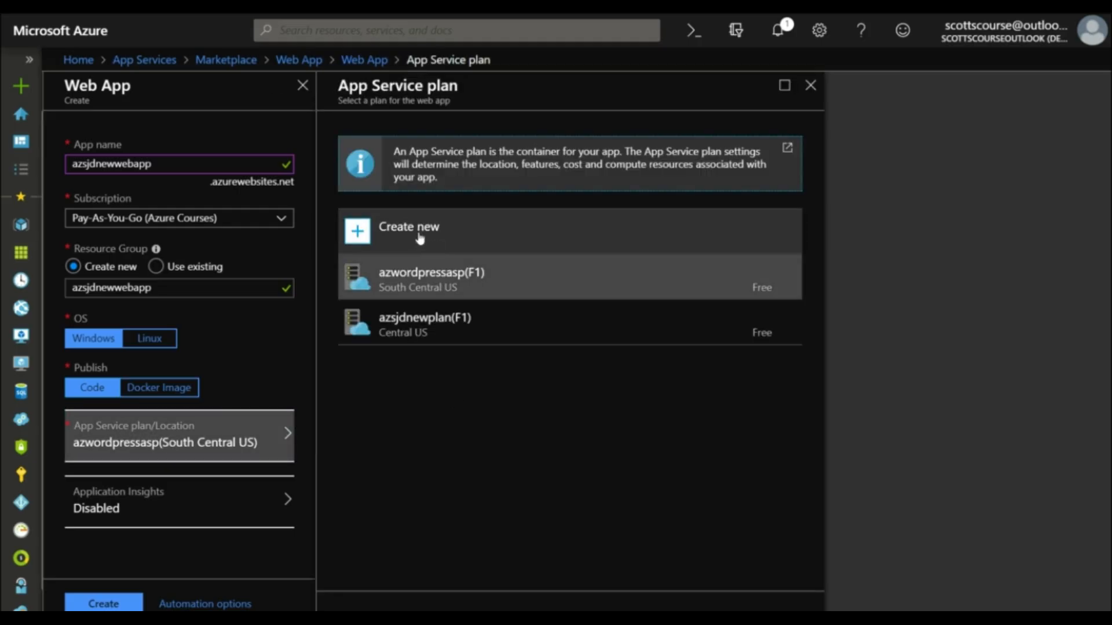
{"action": "left_click", "coordinate": [409, 231]}
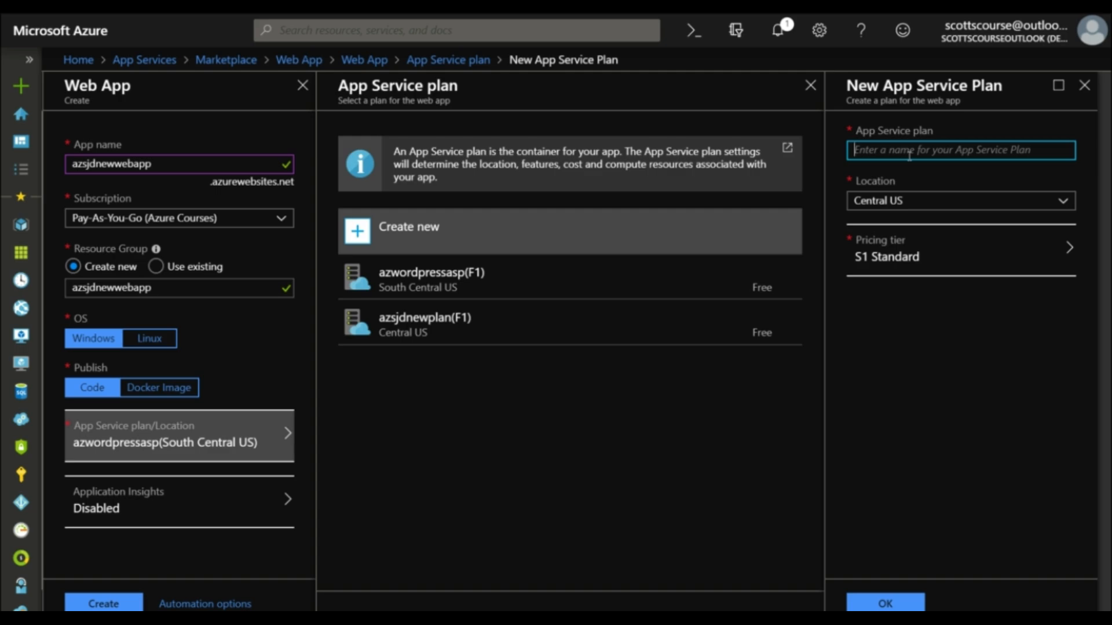
{"action": "type", "text": "az"}
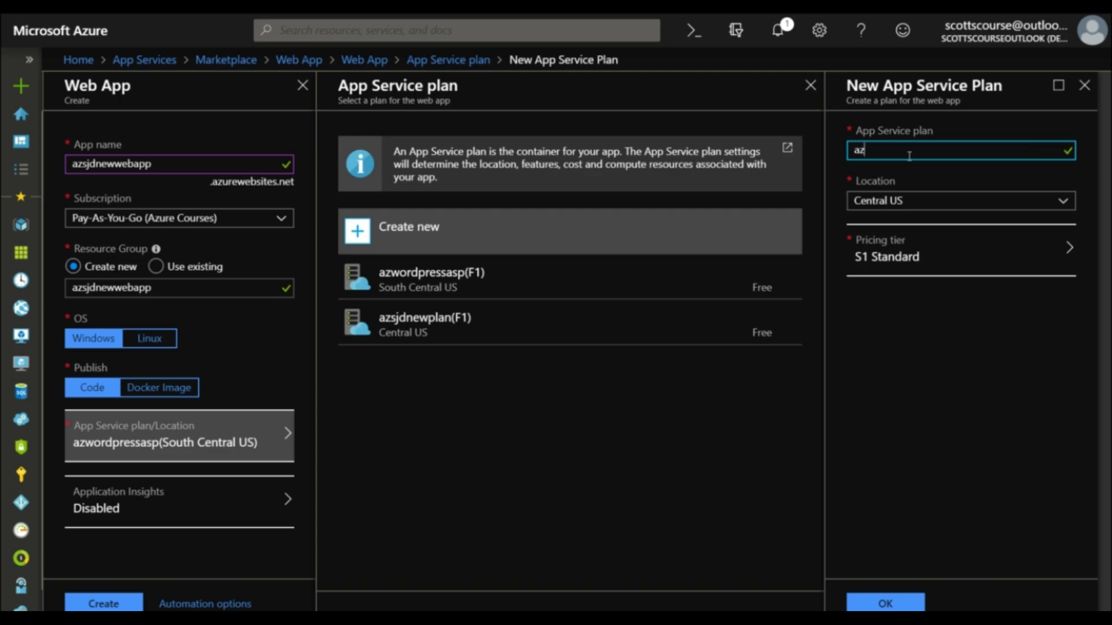
{"action": "type", "text": "sjdnwq"}
{"action": "type", "text": "ewplan"}
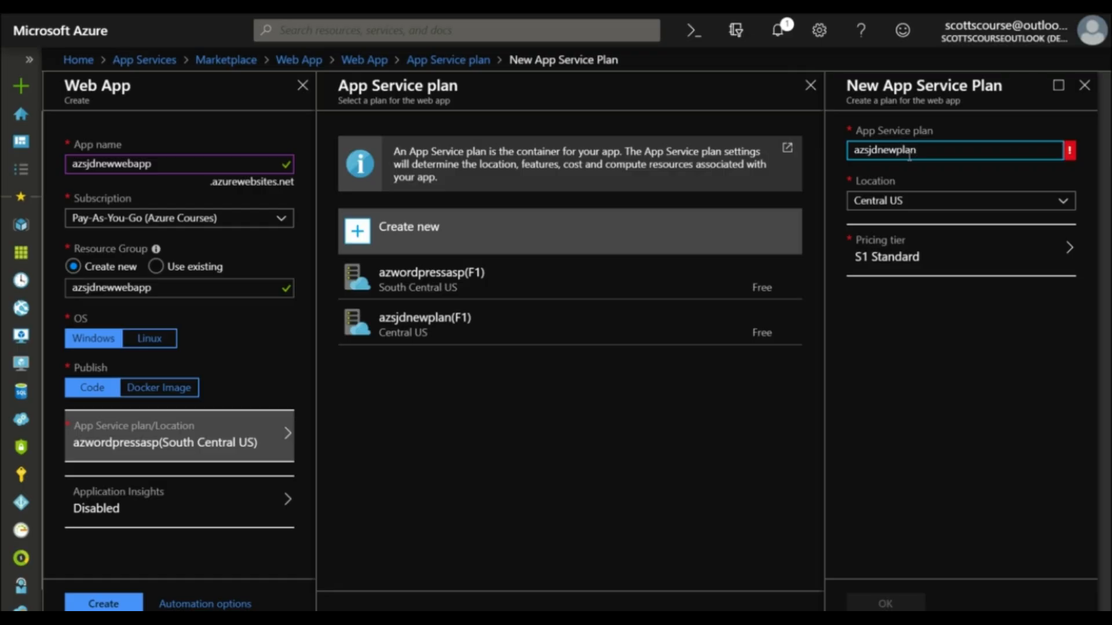
{"action": "type", "text": "2"}
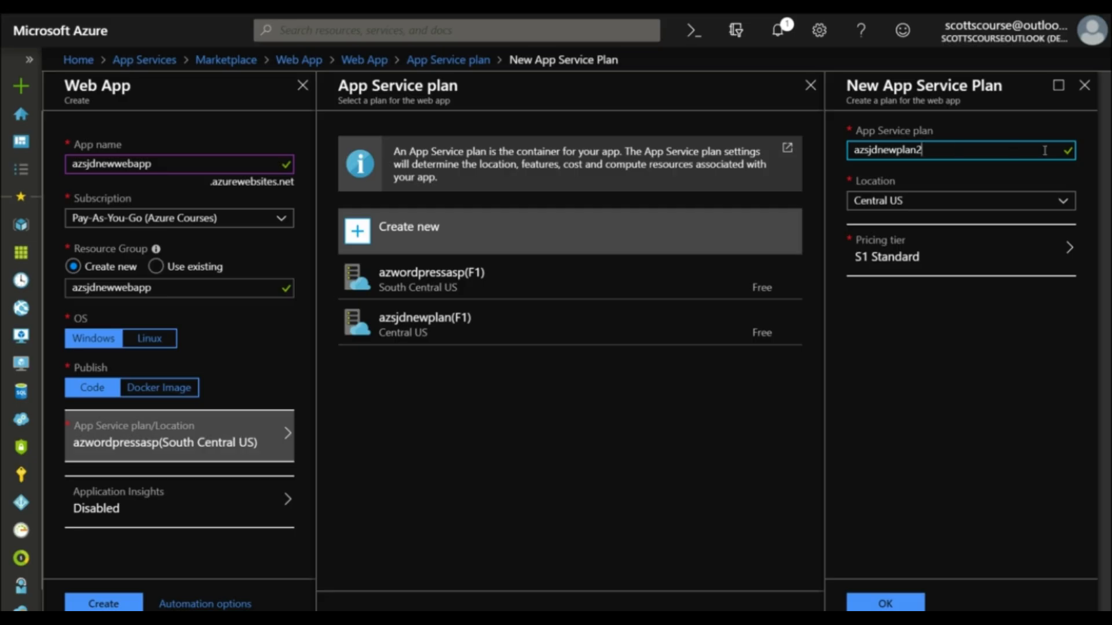
Step: Browse the available regions and set the new App Service plan's location to Canada East
{"action": "left_click", "coordinate": [1068, 203]}
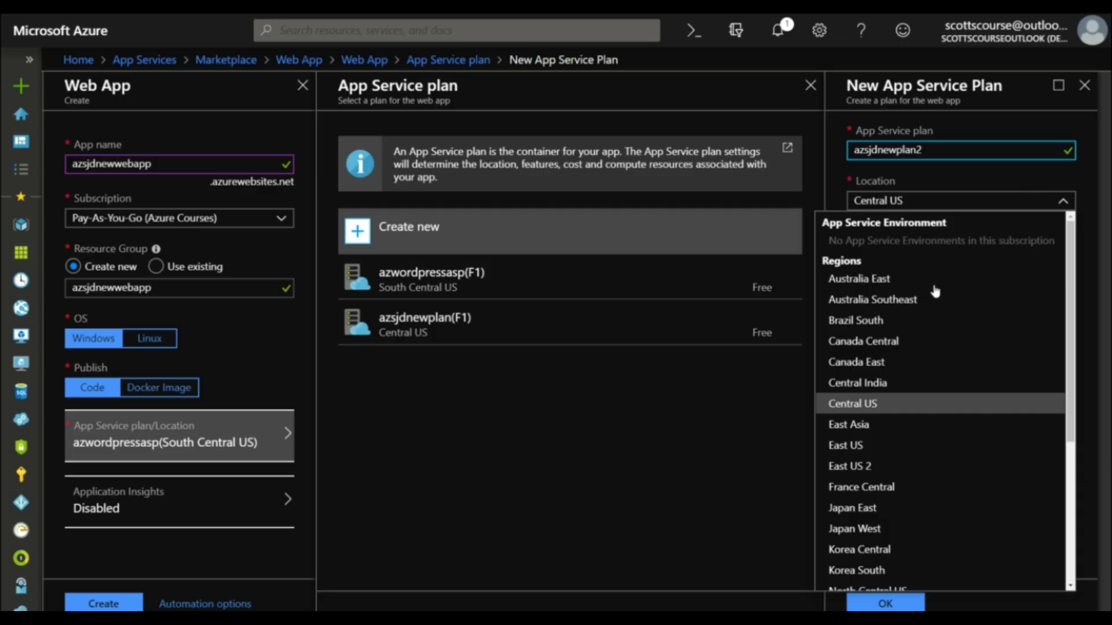
{"action": "scroll", "coordinate": [935, 292], "scroll_direction": "down", "scroll_amount": 4}
{"action": "scroll", "coordinate": [935, 291], "scroll_direction": "up", "scroll_amount": 4}
{"action": "scroll", "coordinate": [936, 291], "scroll_direction": "down", "scroll_amount": 4}
{"action": "scroll", "coordinate": [935, 291], "scroll_direction": "up", "scroll_amount": 4}
{"action": "scroll", "coordinate": [897, 366], "scroll_direction": "down", "scroll_amount": 5}
{"action": "scroll", "coordinate": [897, 366], "scroll_direction": "up", "scroll_amount": 5}
{"action": "left_click", "coordinate": [857, 363]}
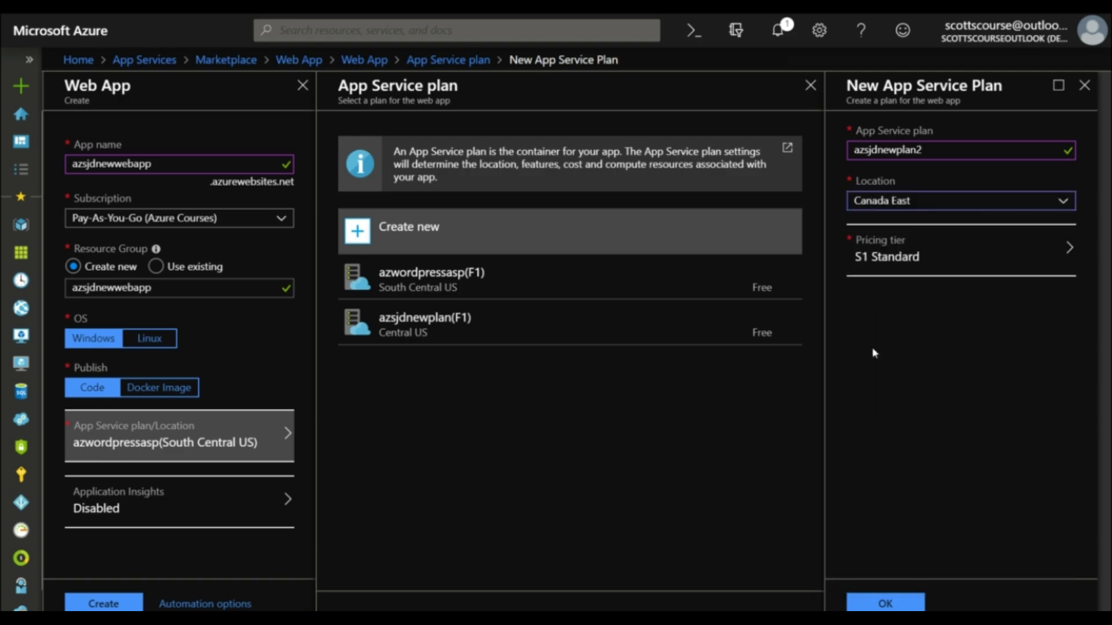
Step: Open the plan's pricing tiers and examine the Dev/Test F1 and D1 tiers along with the additional tier options
{"action": "left_click", "coordinate": [901, 259]}
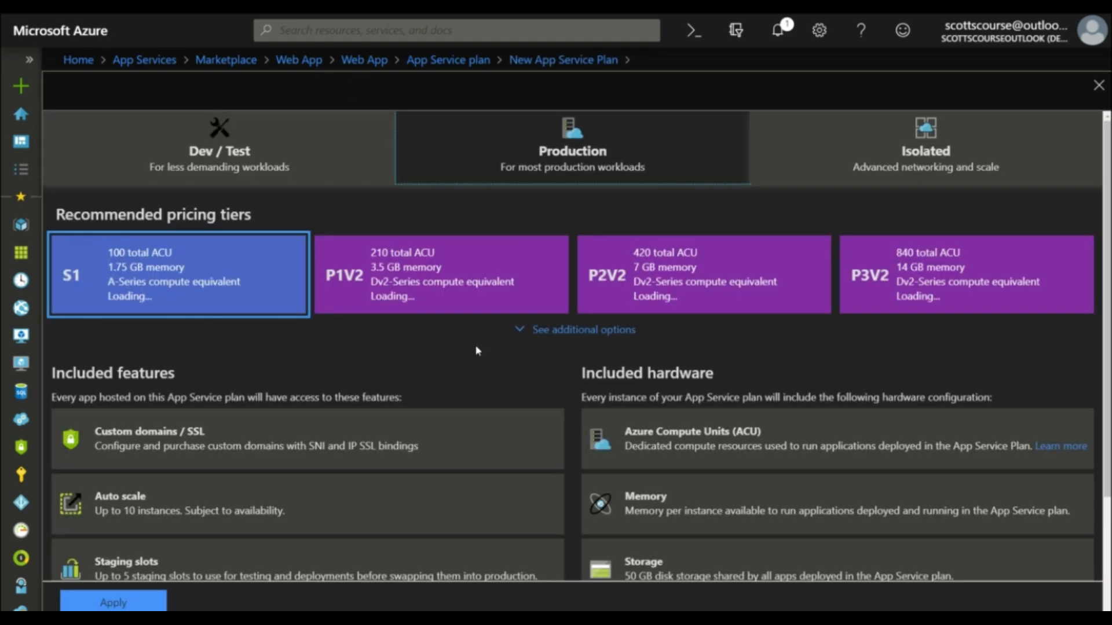
{"action": "left_click", "coordinate": [298, 139]}
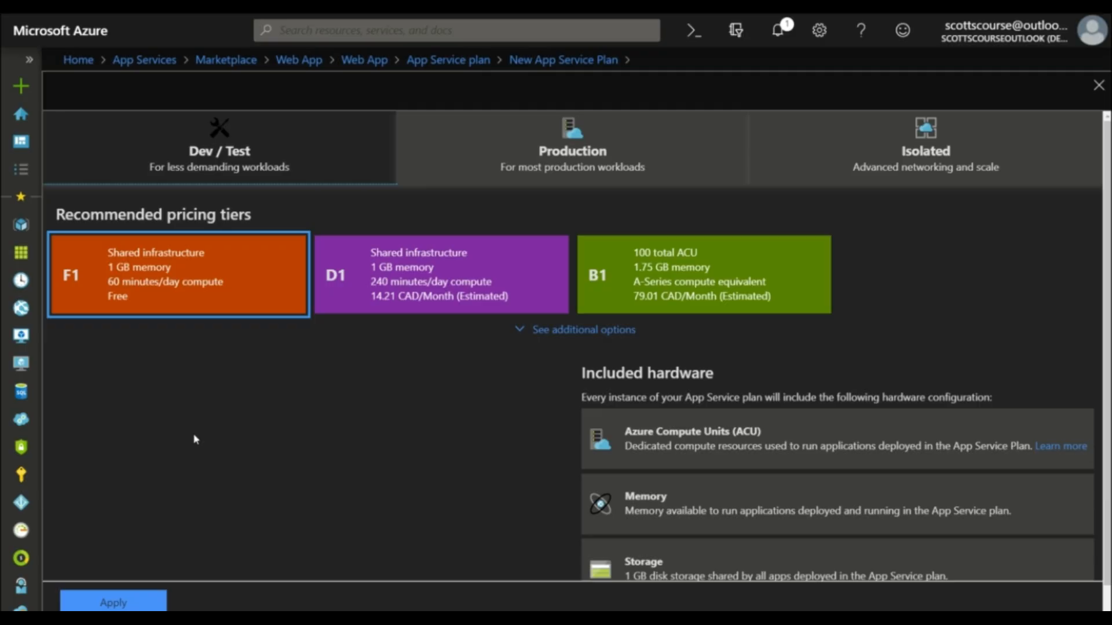
{"action": "scroll", "coordinate": [310, 400], "scroll_direction": "down", "scroll_amount": 1}
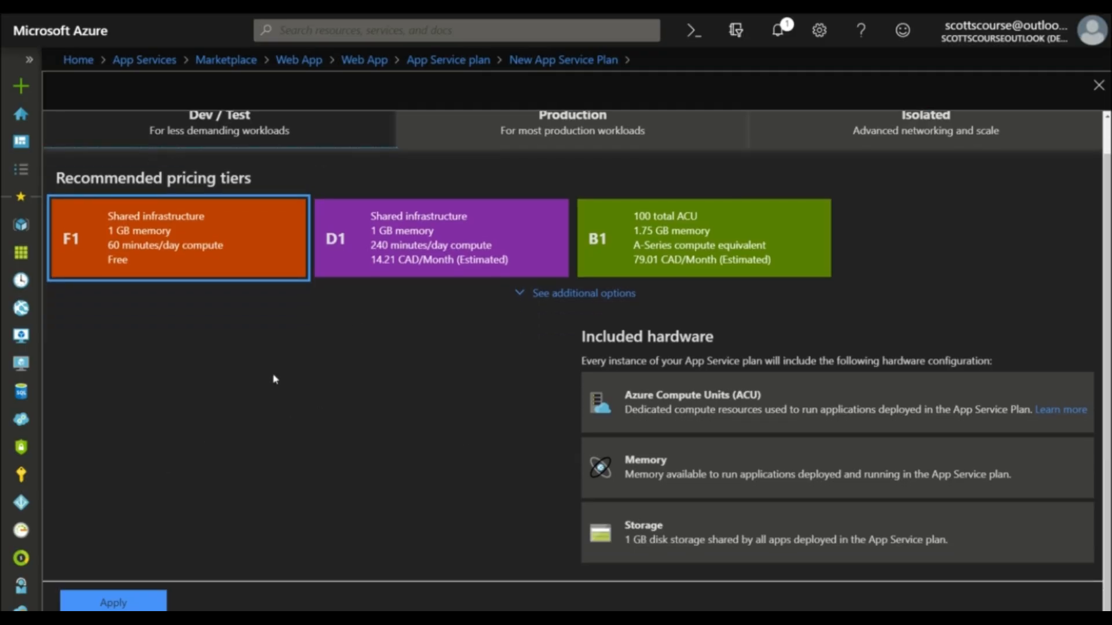
{"action": "left_click", "coordinate": [424, 263]}
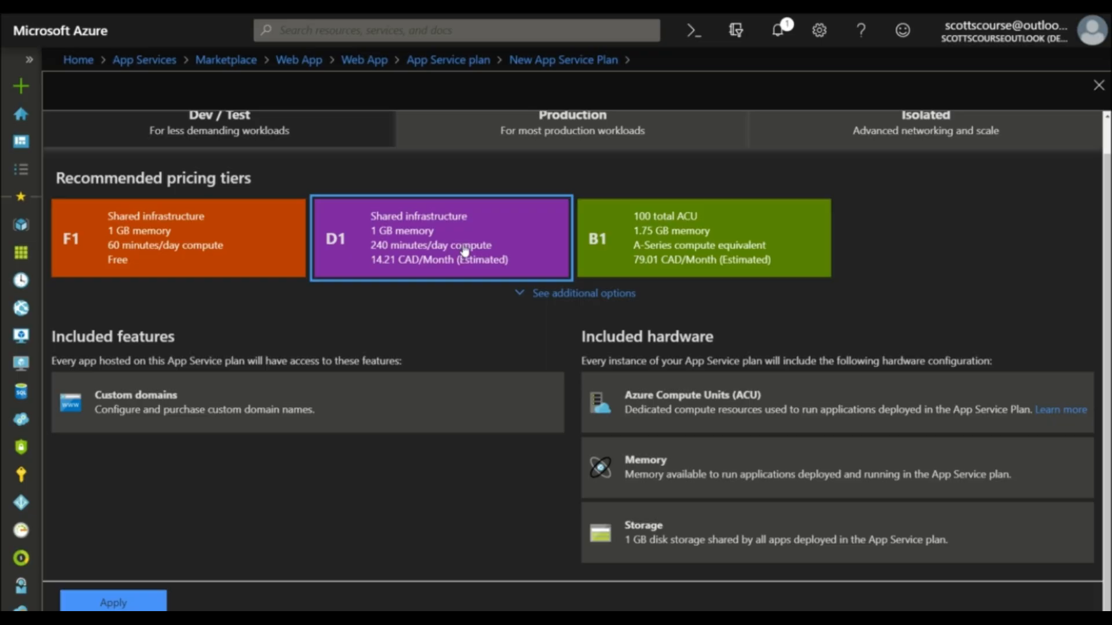
{"action": "left_click", "coordinate": [521, 296]}
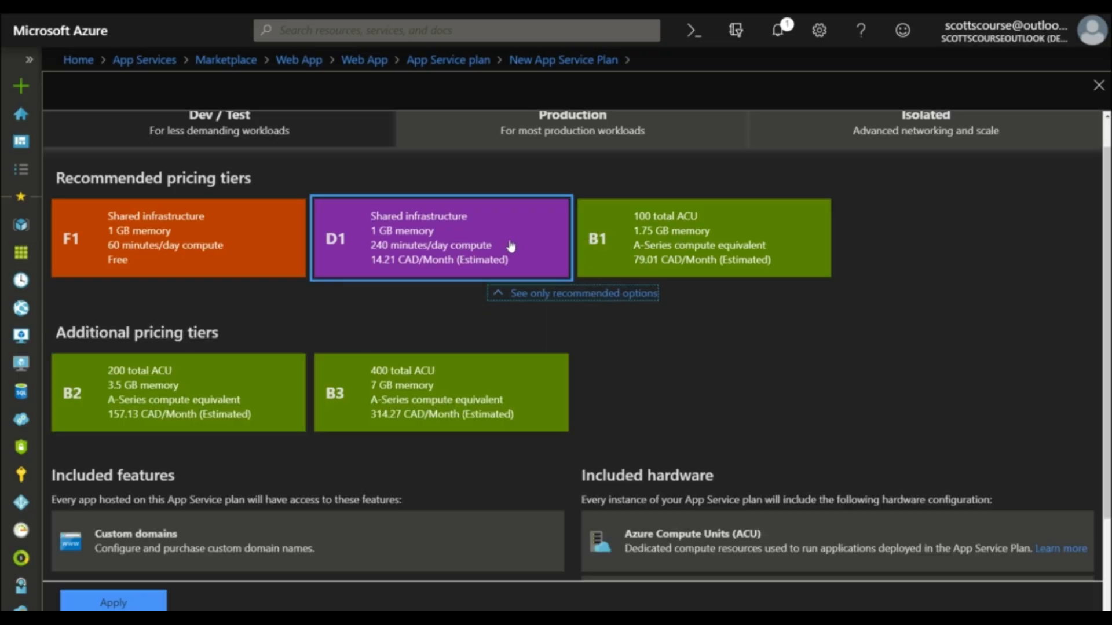
{"action": "scroll", "coordinate": [351, 315], "scroll_direction": "down", "scroll_amount": 3}
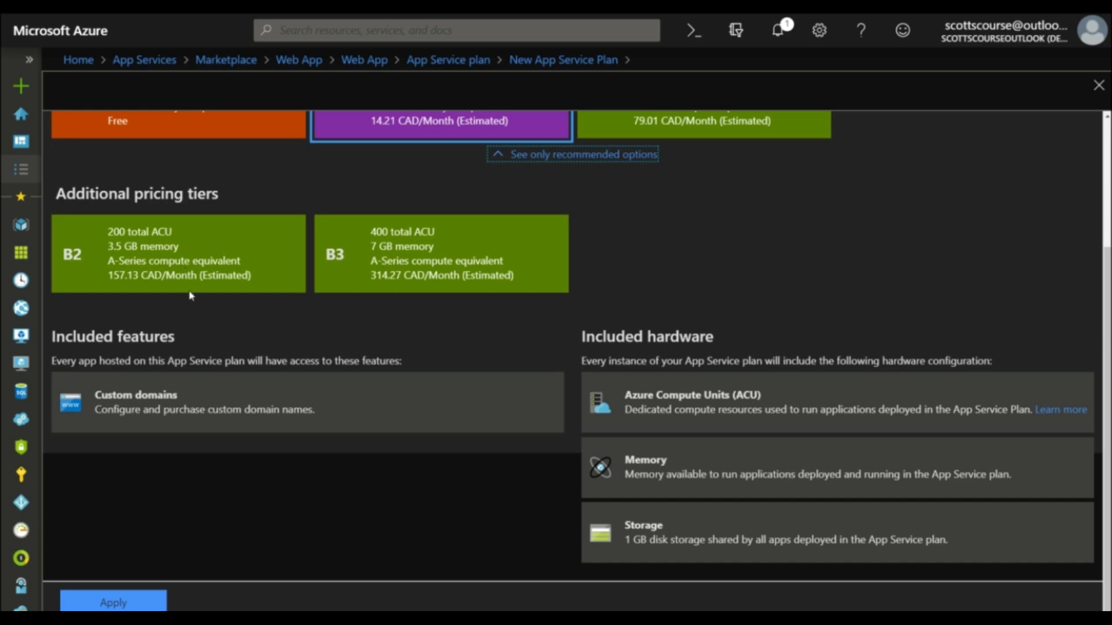
{"action": "scroll", "coordinate": [158, 408], "scroll_direction": "up", "scroll_amount": 1}
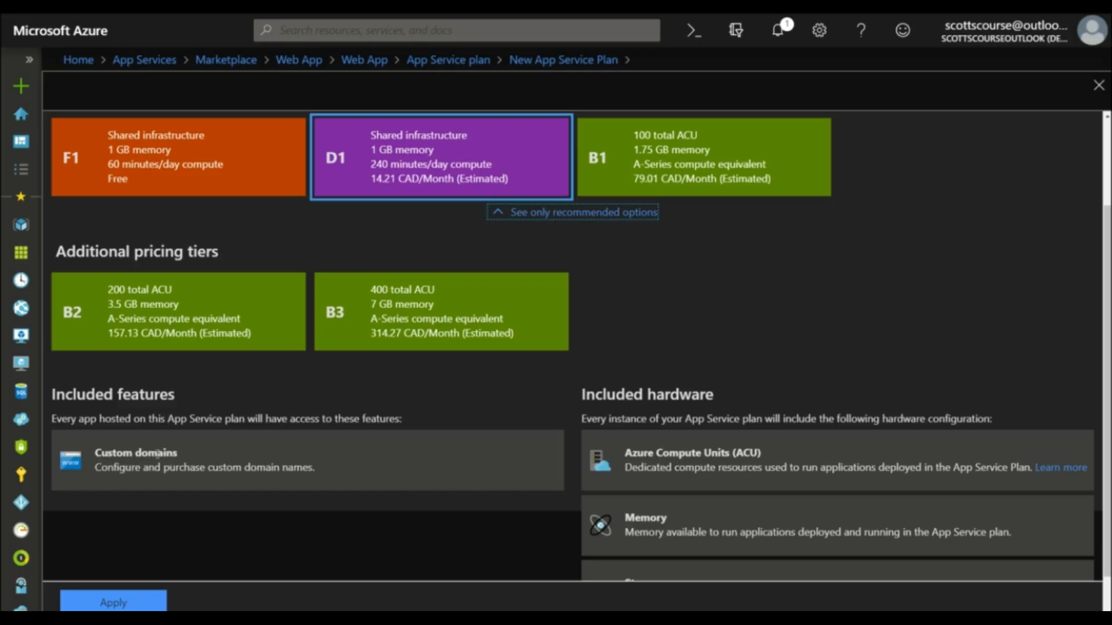
Step: Examine the features and hardware of the B1, B2 and B3 tiers and compare the Dev/Test tiers with the Production ones
{"action": "left_click", "coordinate": [653, 176]}
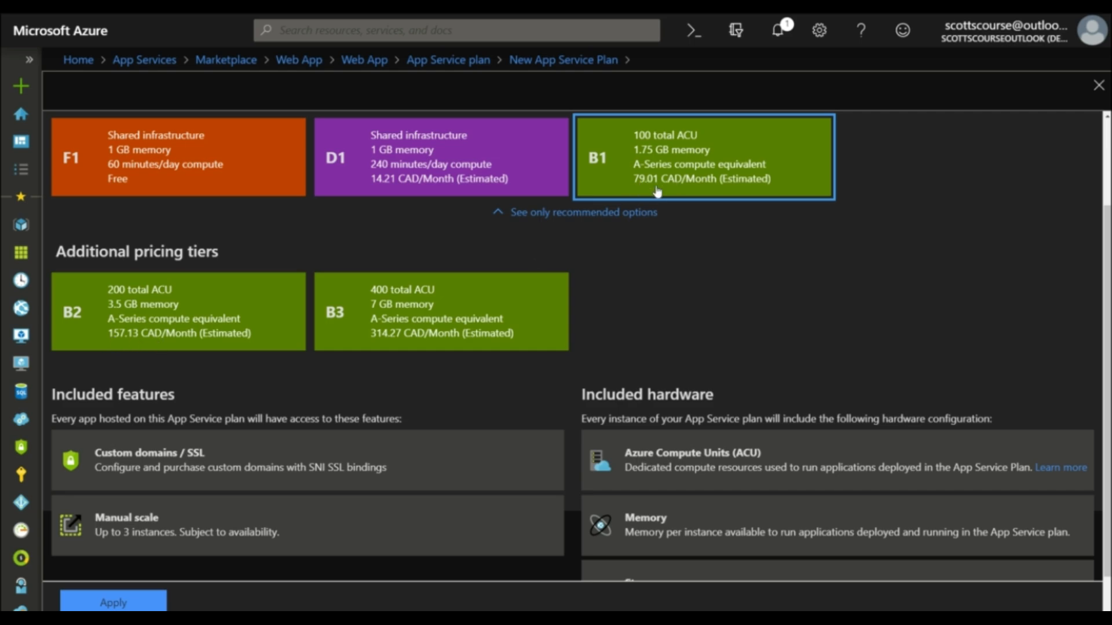
{"action": "left_click", "coordinate": [119, 341]}
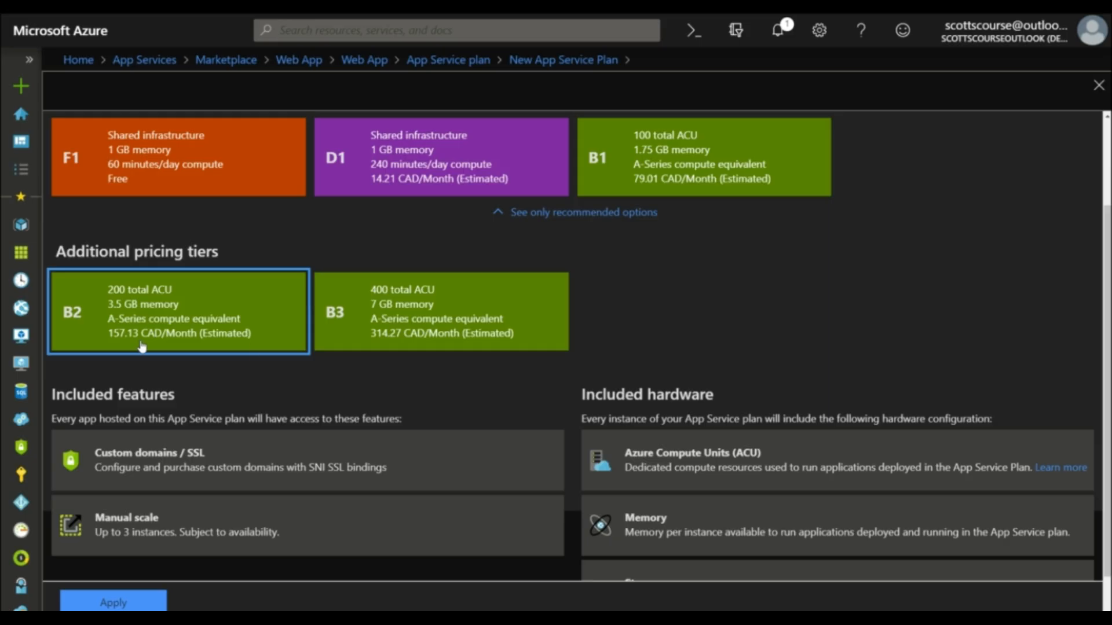
{"action": "left_click", "coordinate": [371, 344]}
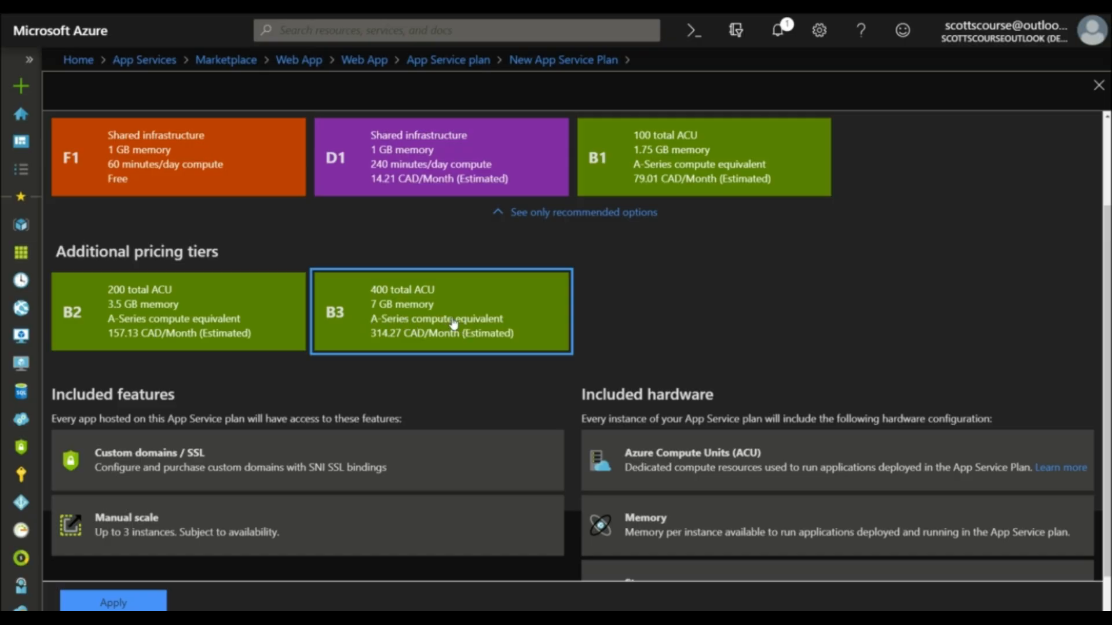
{"action": "scroll", "coordinate": [399, 323], "scroll_direction": "up", "scroll_amount": 2}
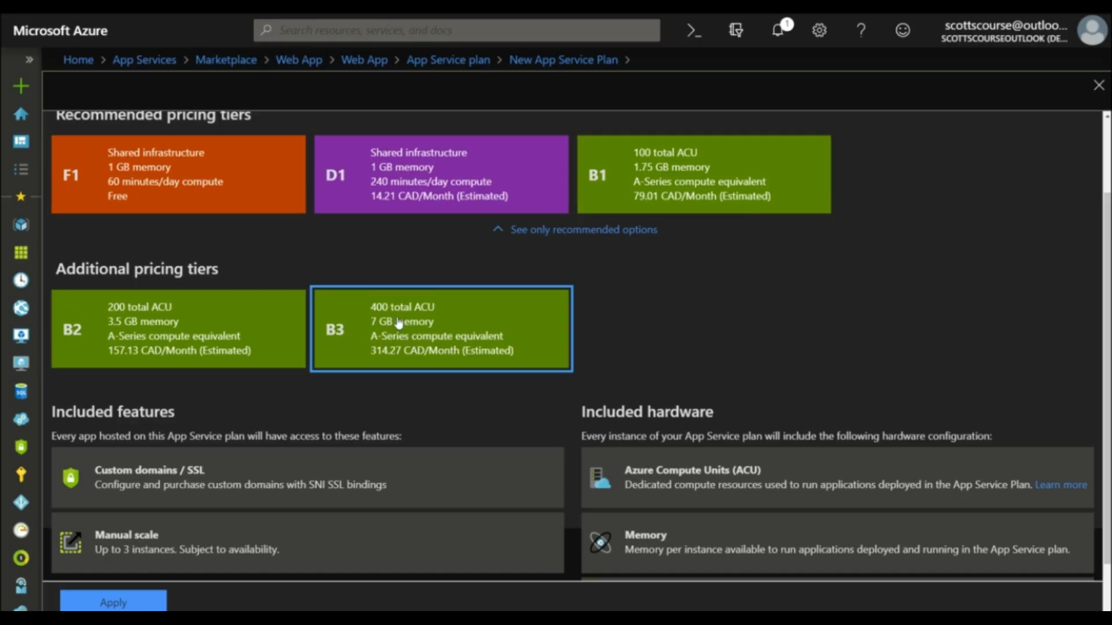
{"action": "scroll", "coordinate": [398, 322], "scroll_direction": "down", "scroll_amount": 2}
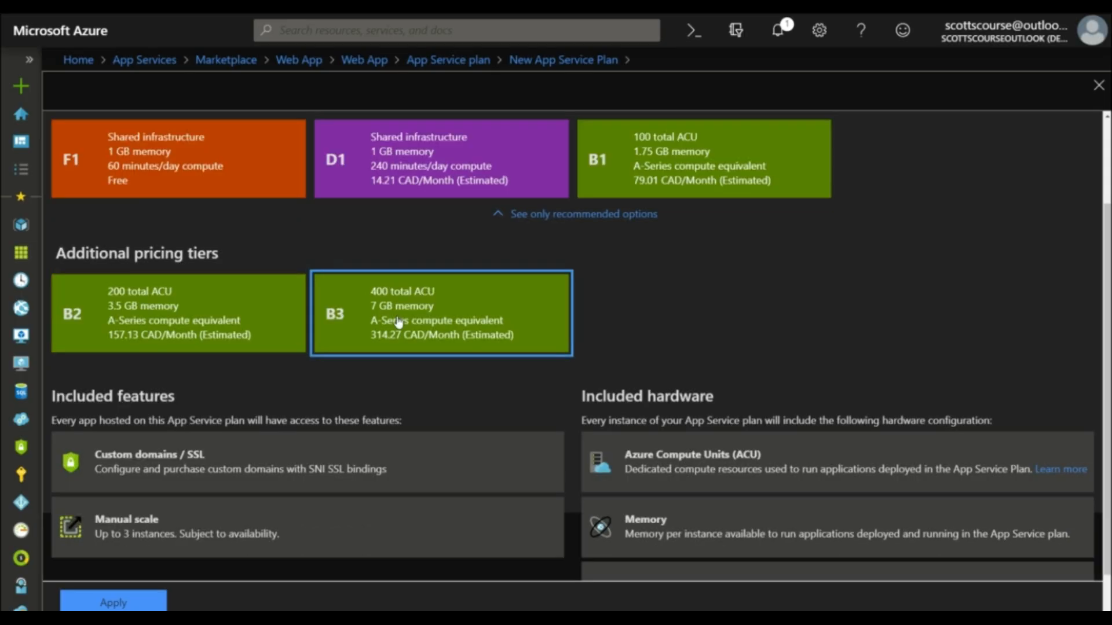
{"action": "scroll", "coordinate": [399, 322], "scroll_direction": "up", "scroll_amount": 2}
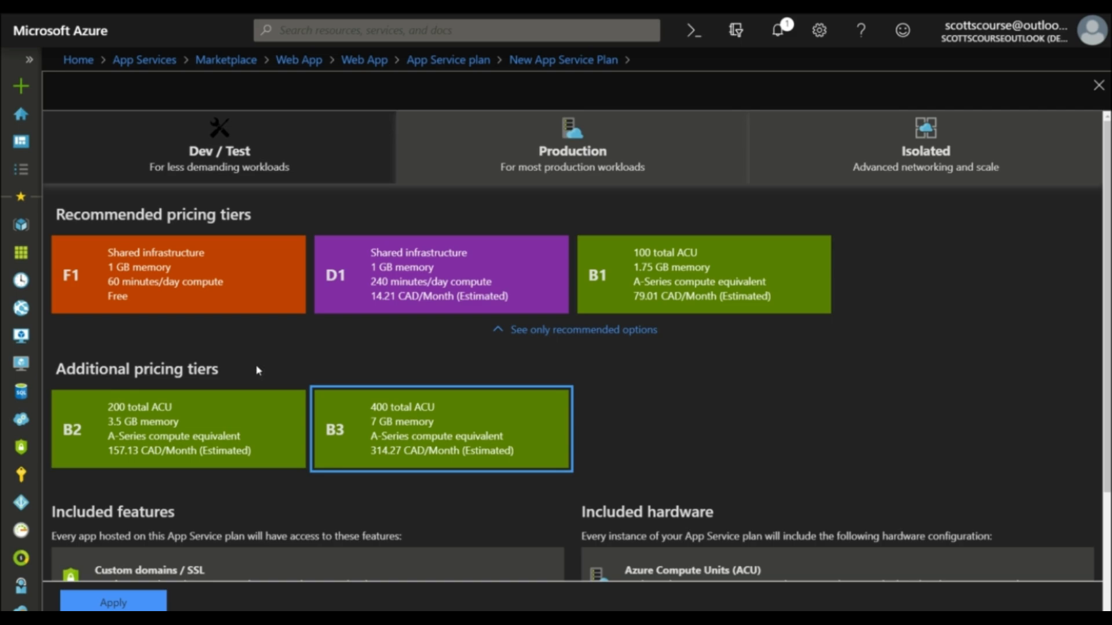
{"action": "scroll", "coordinate": [294, 358], "scroll_direction": "down", "scroll_amount": 3}
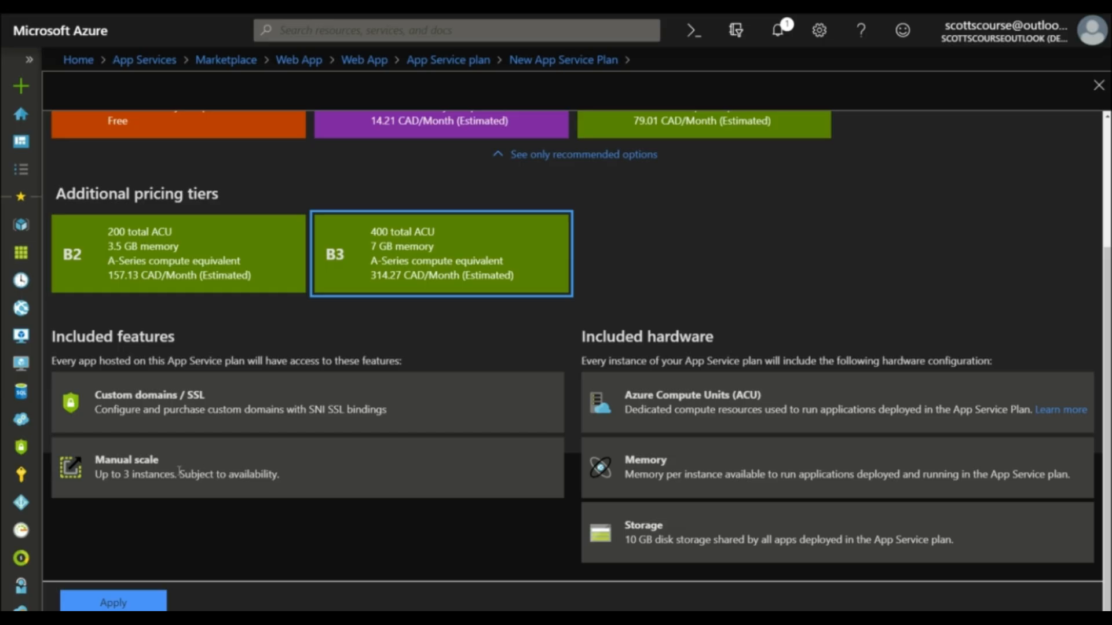
{"action": "scroll", "coordinate": [179, 471], "scroll_direction": "up", "scroll_amount": 3}
{"action": "left_click", "coordinate": [578, 158]}
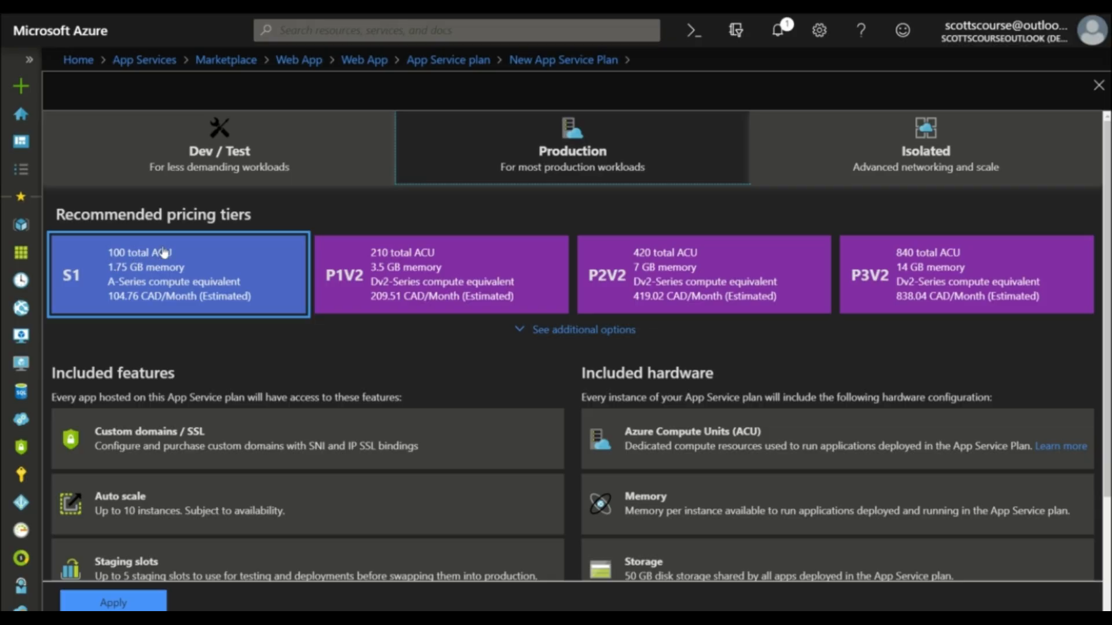
{"action": "left_click", "coordinate": [212, 168]}
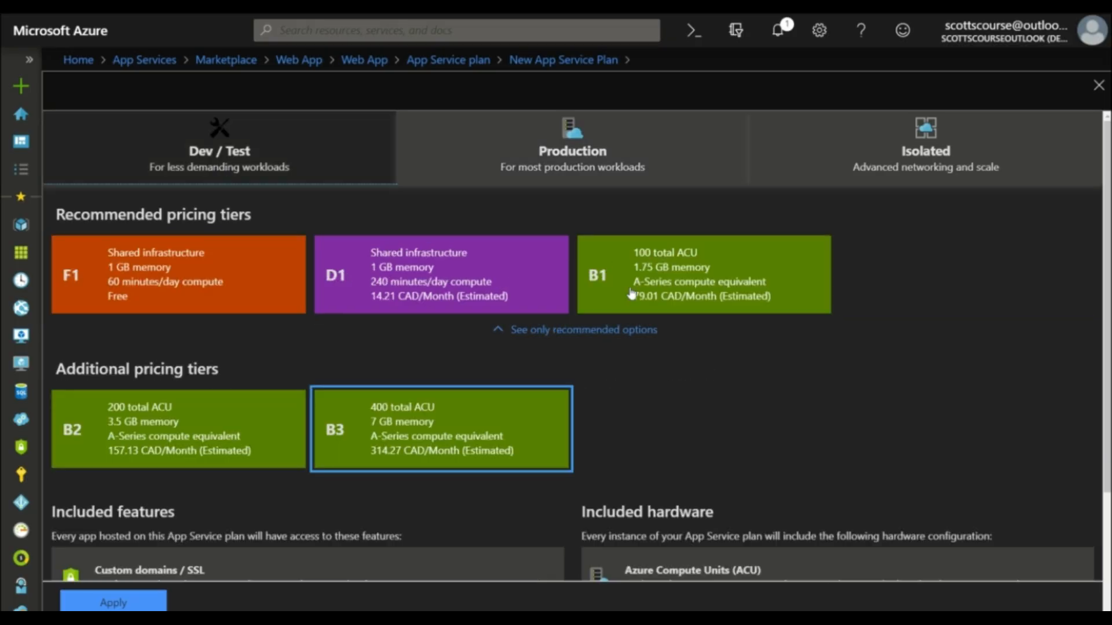
Step: Open the Production pricing tiers and examine the features and hardware included with S1
{"action": "left_click", "coordinate": [556, 152]}
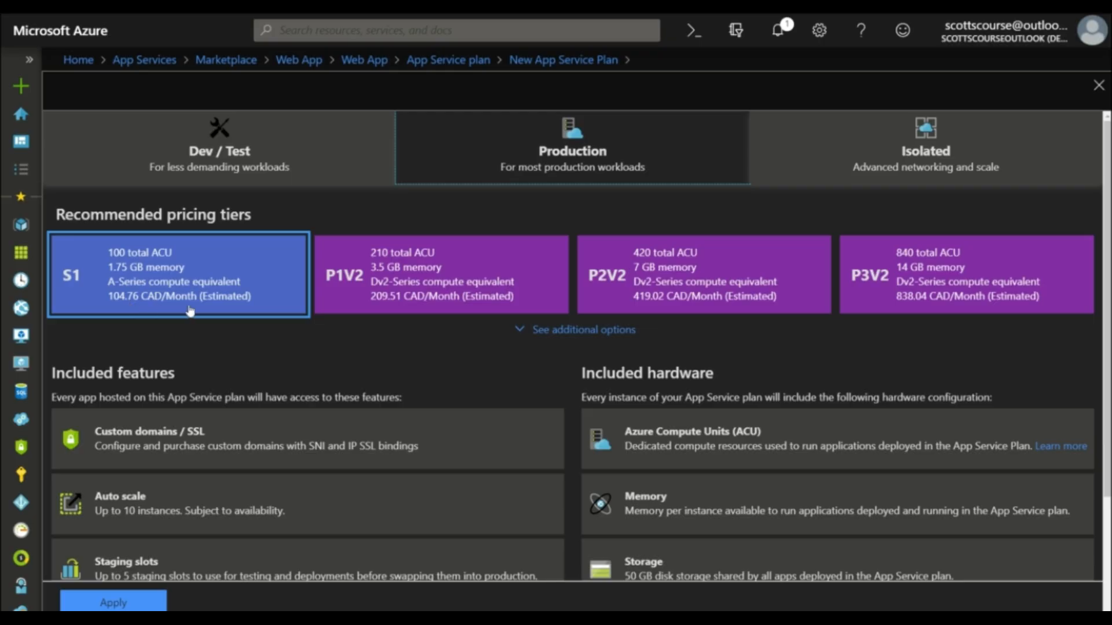
{"action": "scroll", "coordinate": [192, 313], "scroll_direction": "down", "scroll_amount": 2}
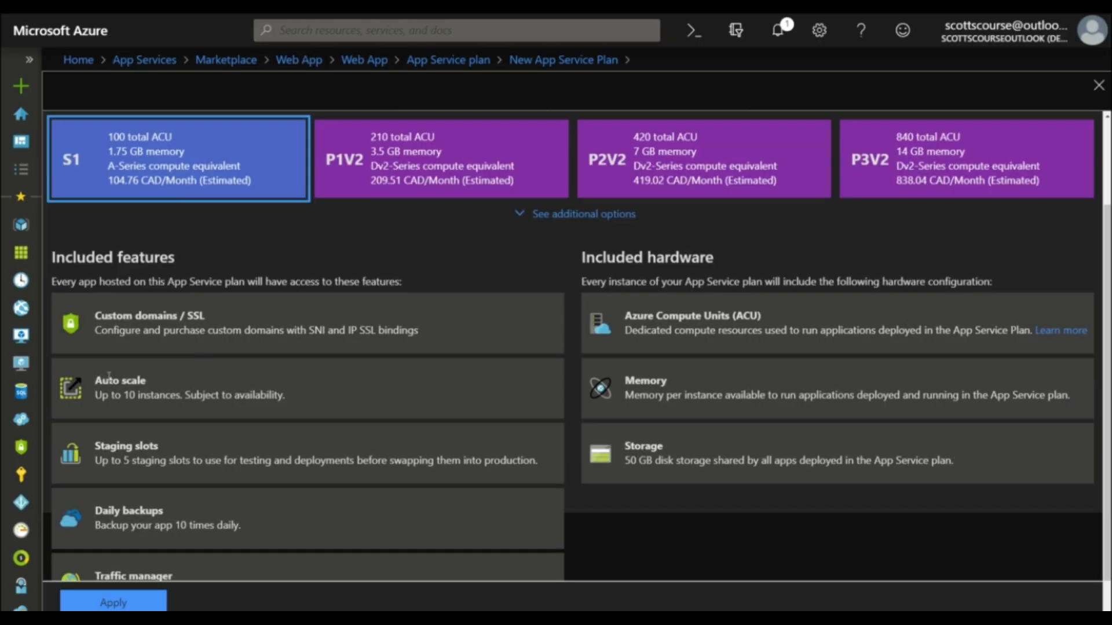
{"action": "scroll", "coordinate": [109, 376], "scroll_direction": "down", "scroll_amount": 1}
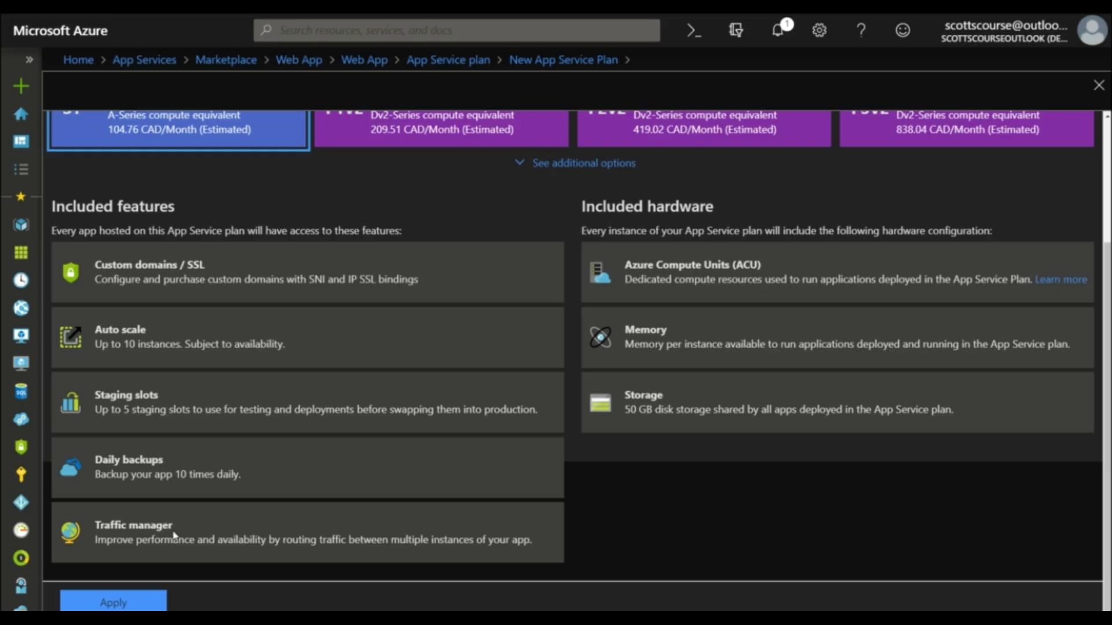
{"action": "scroll", "coordinate": [174, 536], "scroll_direction": "up", "scroll_amount": 3}
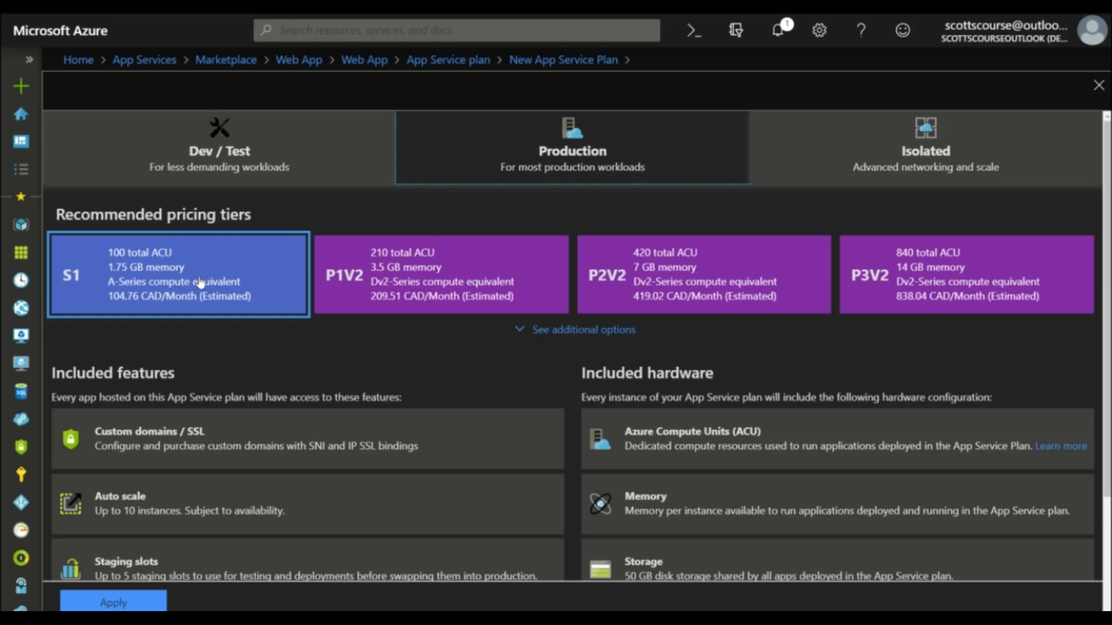
Step: Expand the additional Production tiers and examine the P1V2 tier's included features and hardware, especially its auto scale limit
{"action": "left_click", "coordinate": [561, 328]}
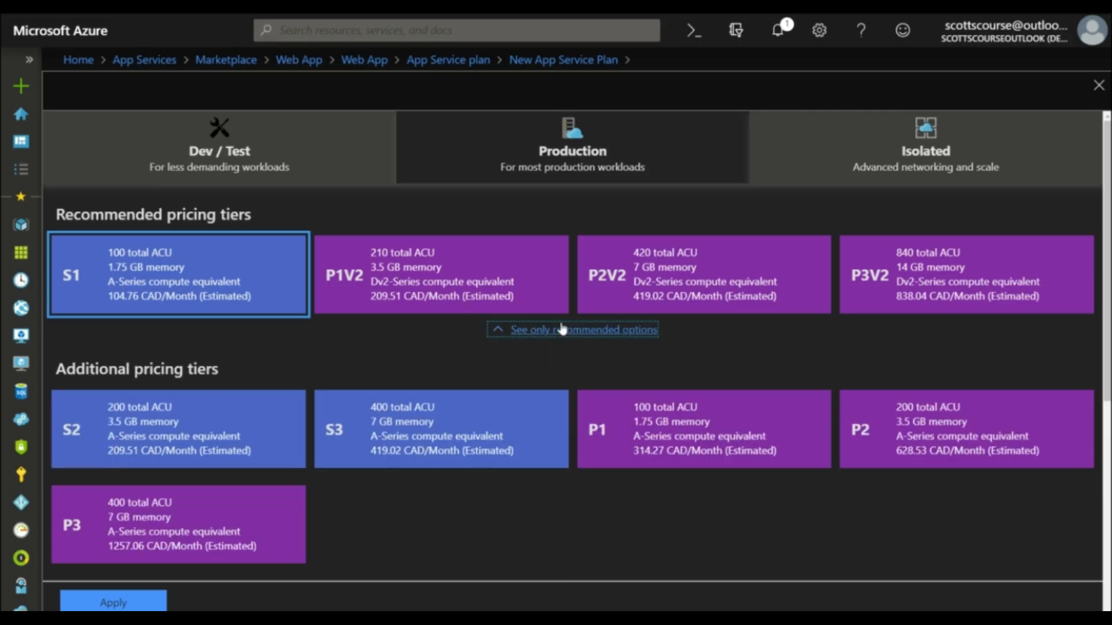
{"action": "left_click", "coordinate": [393, 273]}
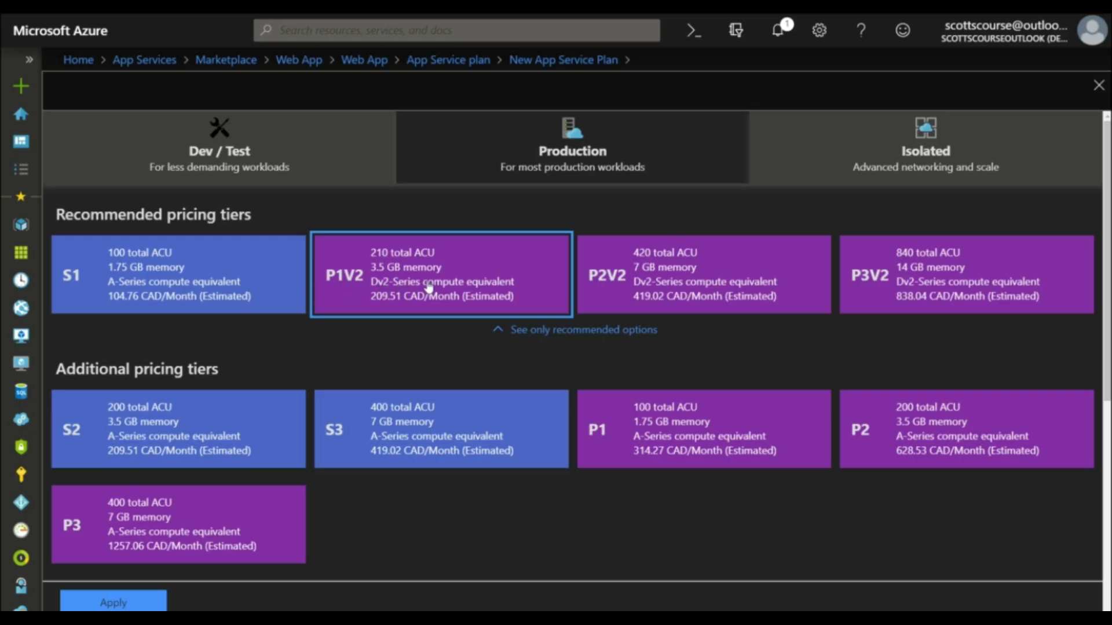
{"action": "scroll", "coordinate": [489, 288], "scroll_direction": "down", "scroll_amount": 6}
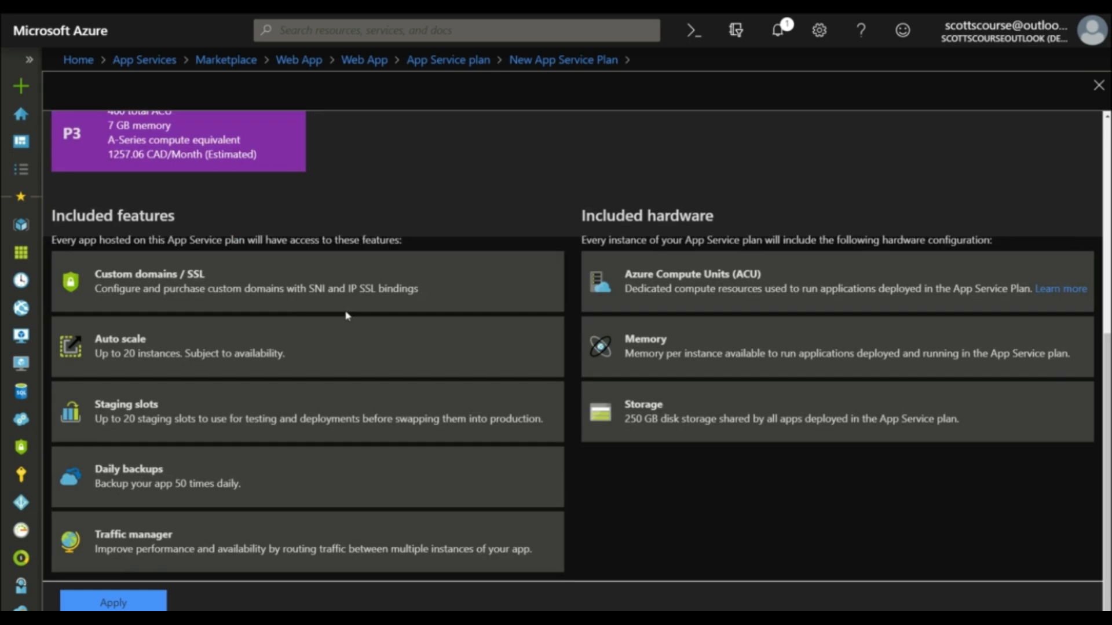
{"action": "scroll", "coordinate": [337, 336], "scroll_direction": "up", "scroll_amount": 2}
{"action": "scroll", "coordinate": [388, 333], "scroll_direction": "down", "scroll_amount": 2}
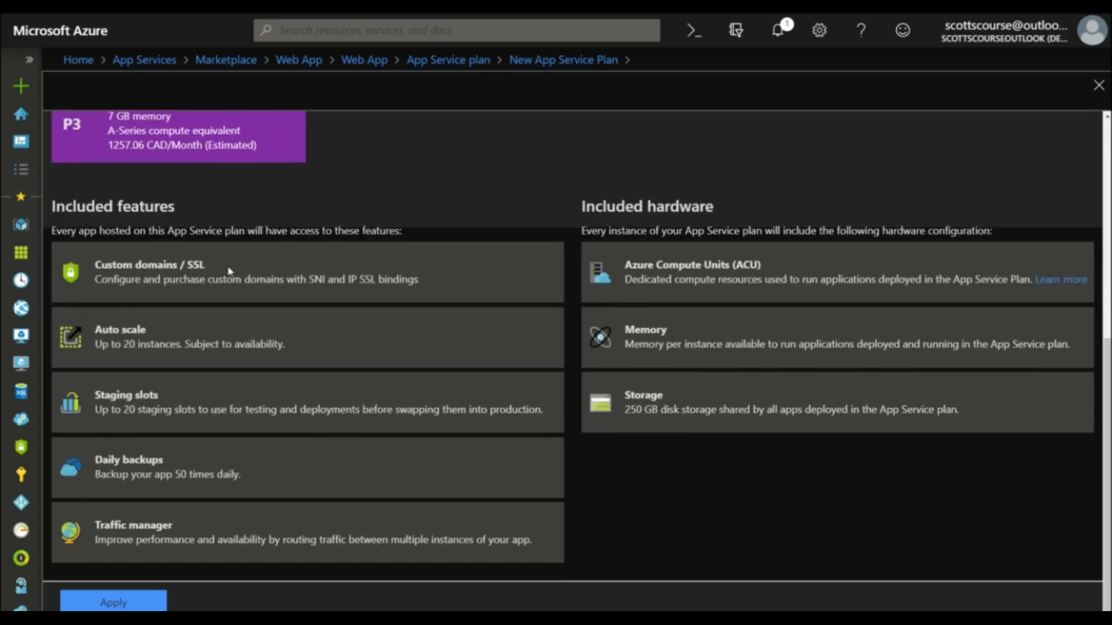
{"action": "scroll", "coordinate": [372, 387], "scroll_direction": "up", "scroll_amount": 5}
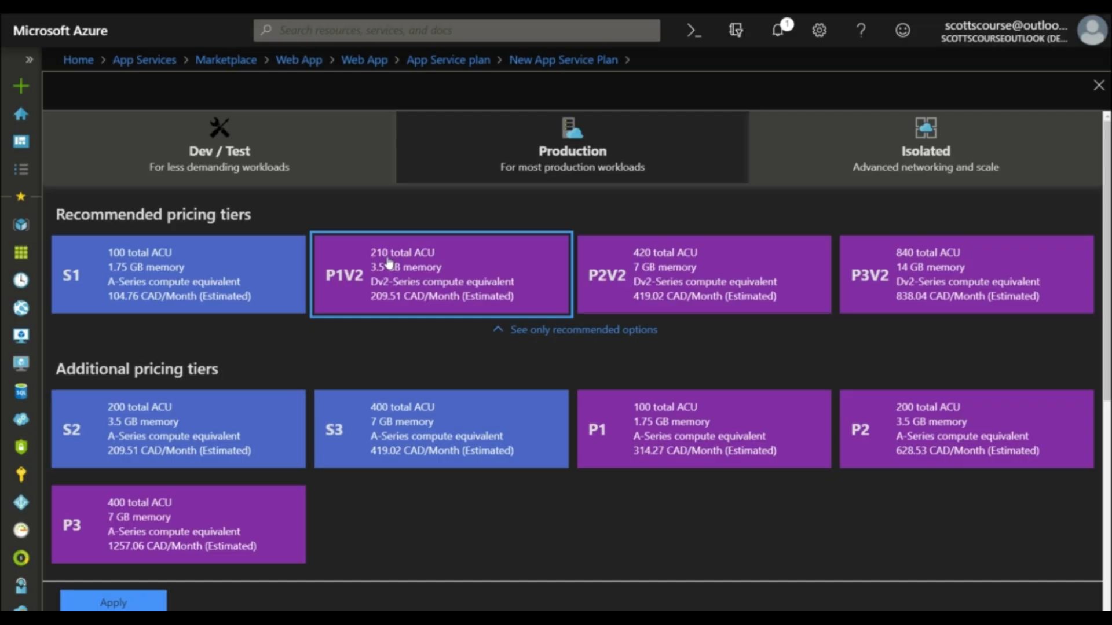
{"action": "scroll", "coordinate": [442, 336], "scroll_direction": "down", "scroll_amount": 7}
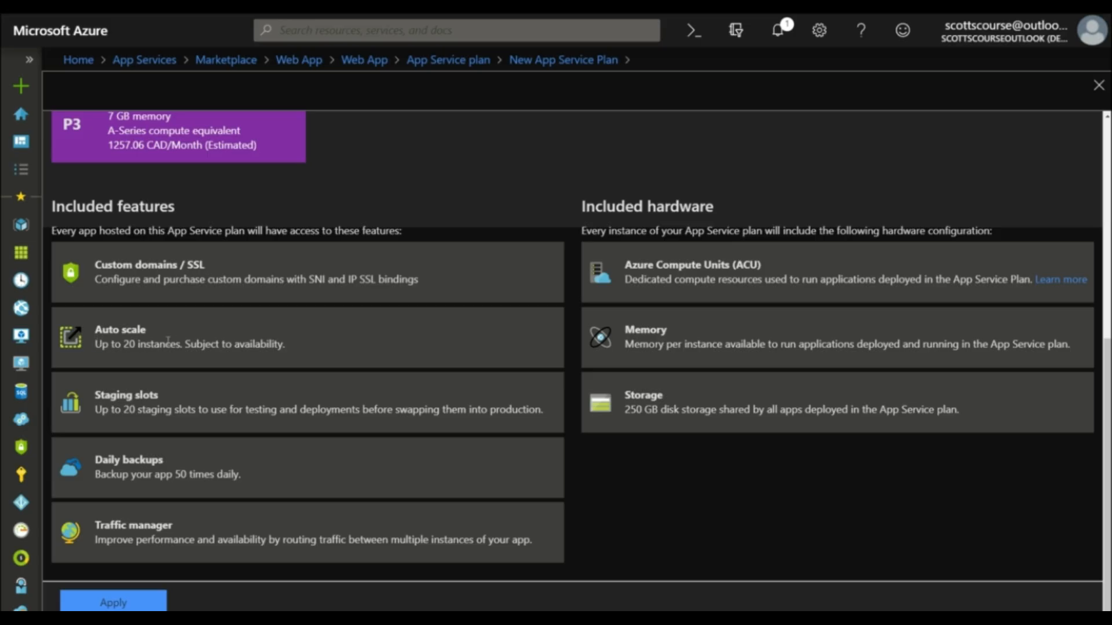
{"action": "left_click_drag", "start_coordinate": [95, 344], "coordinate": [180, 343]}
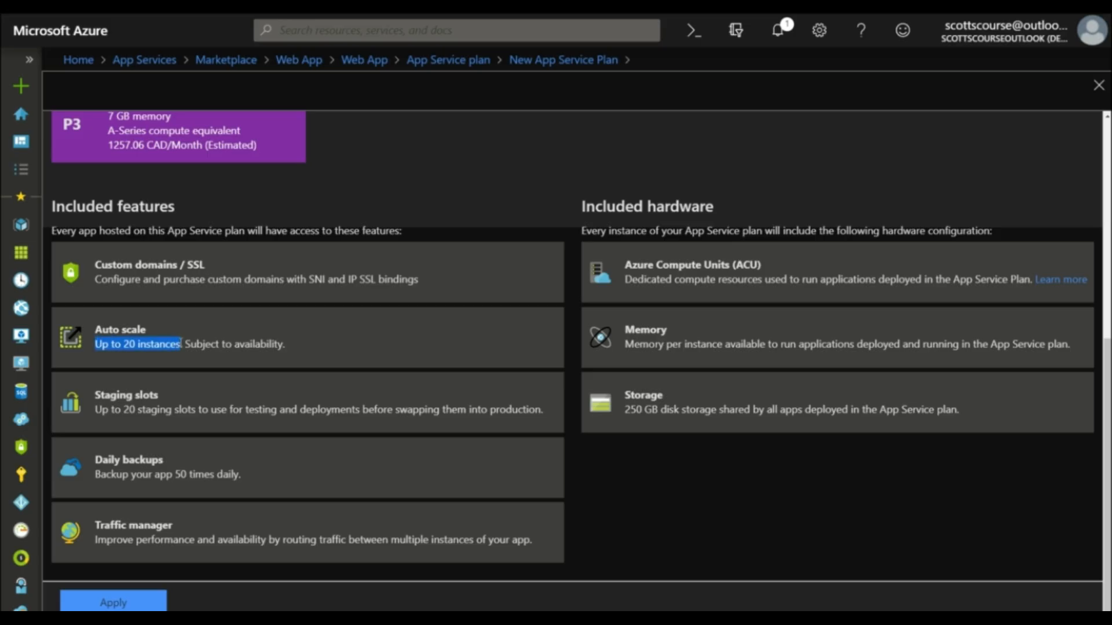
Step: Compare the standard and premium Production tiers by compute, memory and price, and review P1V2's staging slots
{"action": "scroll", "coordinate": [197, 342], "scroll_direction": "up", "scroll_amount": 3}
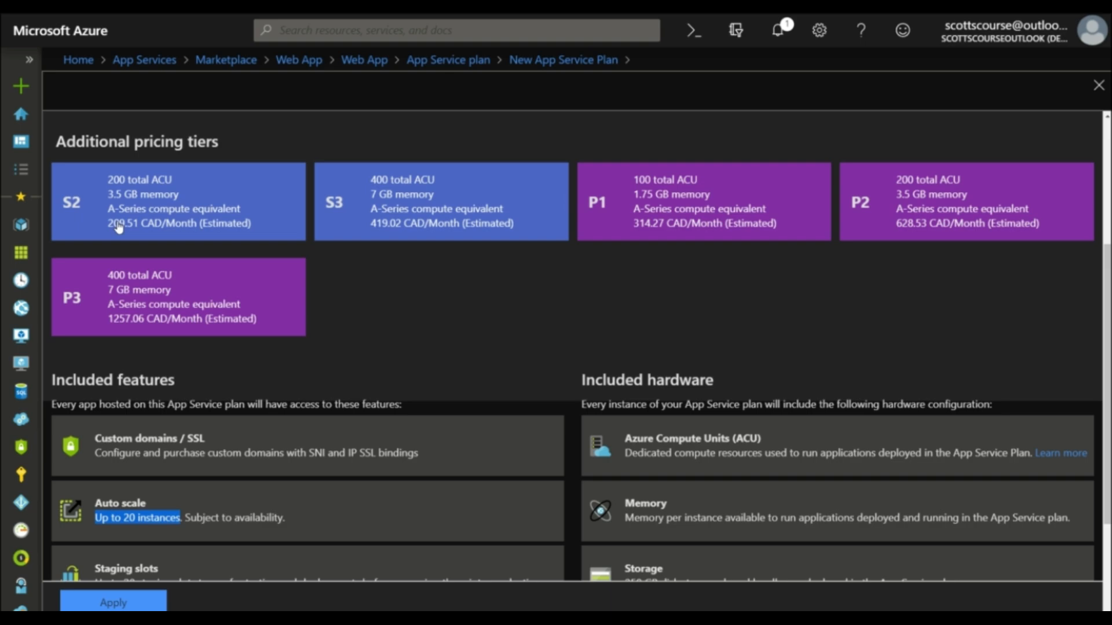
{"action": "scroll", "coordinate": [123, 226], "scroll_direction": "up", "scroll_amount": 3}
{"action": "scroll", "coordinate": [123, 226], "scroll_direction": "down", "scroll_amount": 3}
{"action": "scroll", "coordinate": [389, 464], "scroll_direction": "up", "scroll_amount": 4}
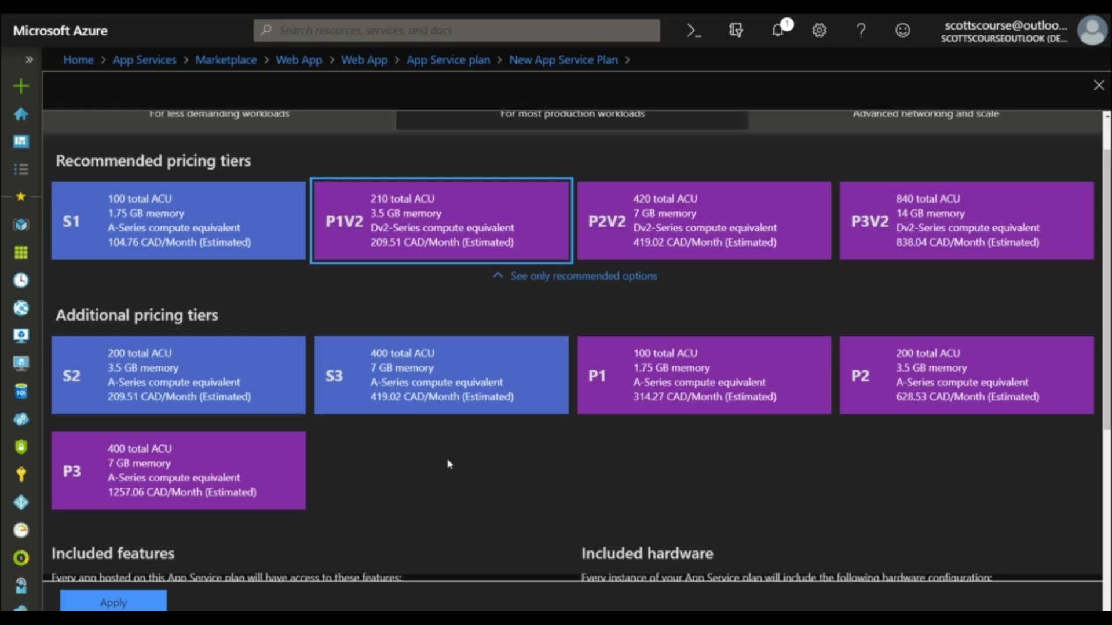
{"action": "scroll", "coordinate": [382, 463], "scroll_direction": "up", "scroll_amount": 1}
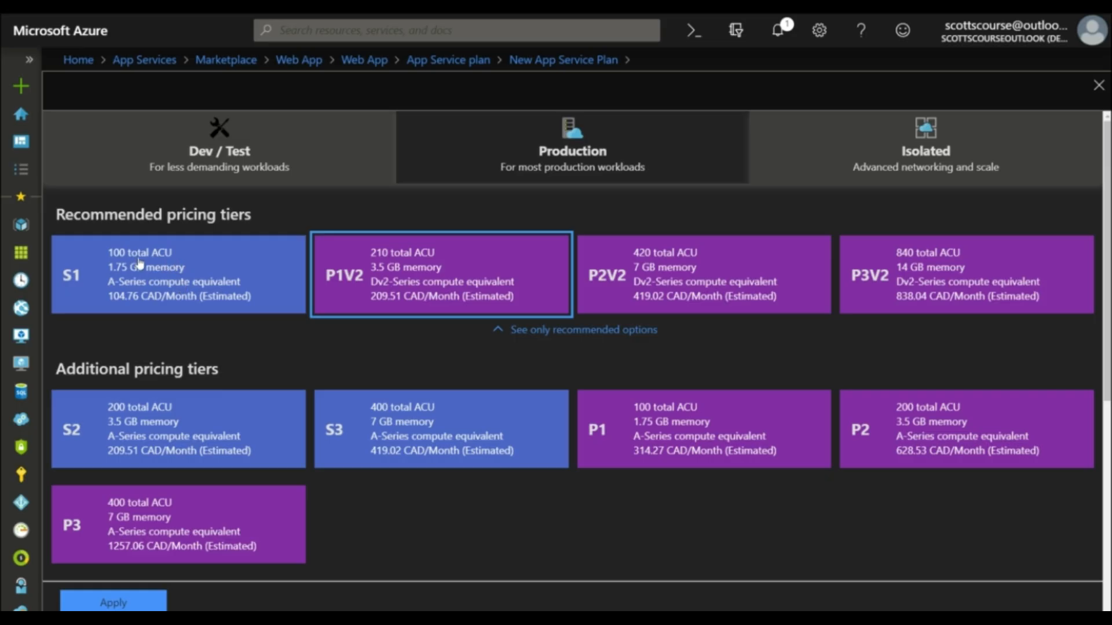
{"action": "scroll", "coordinate": [424, 277], "scroll_direction": "down", "scroll_amount": 3}
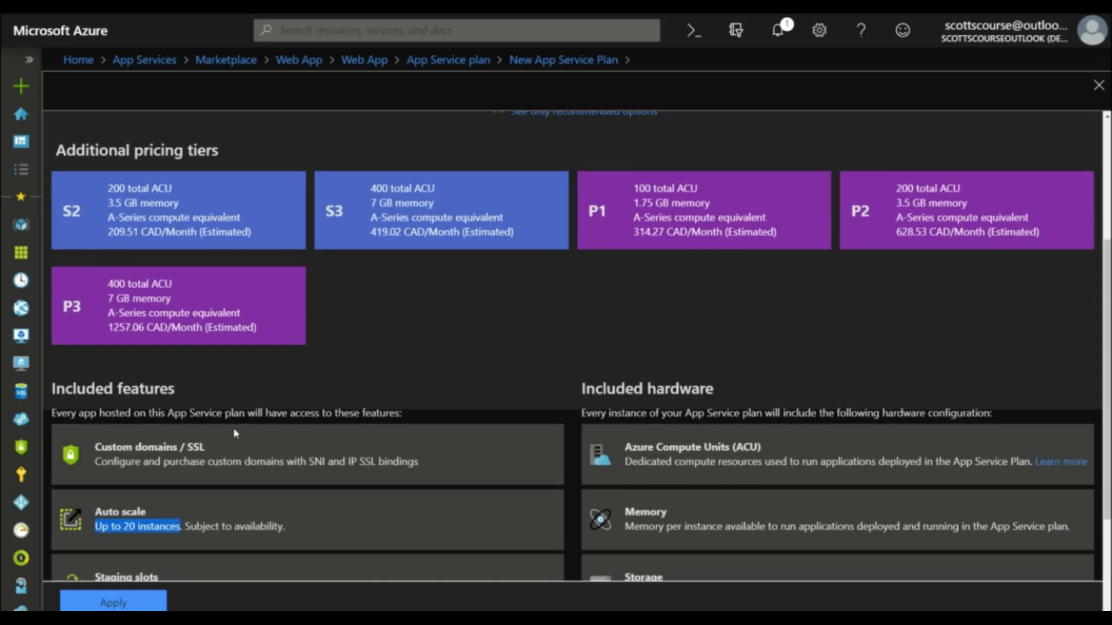
{"action": "scroll", "coordinate": [146, 471], "scroll_direction": "down", "scroll_amount": 3}
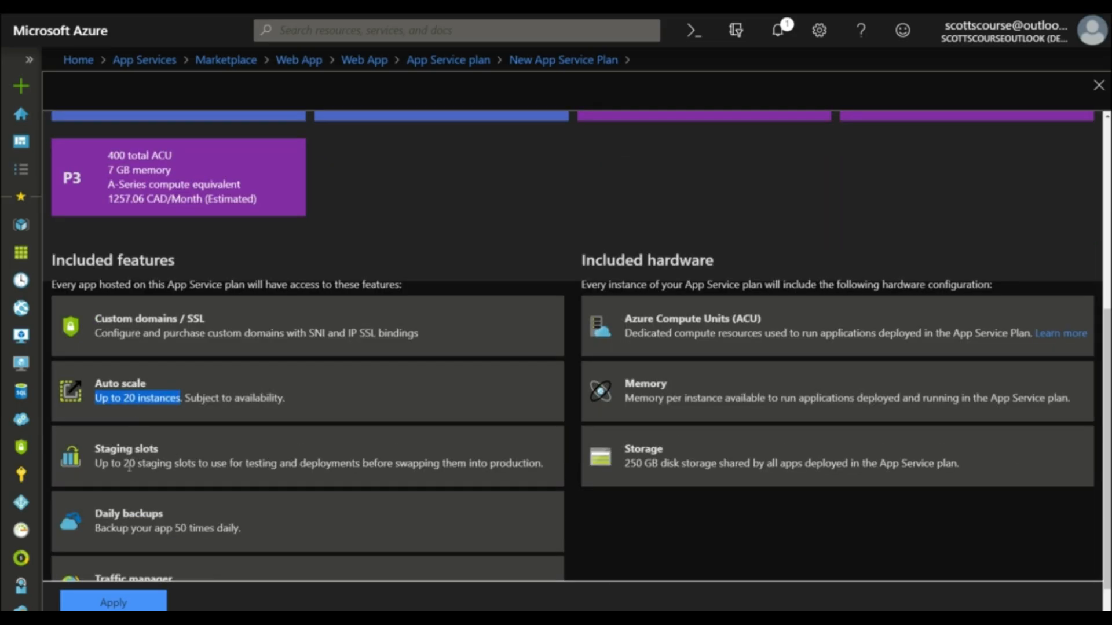
{"action": "scroll", "coordinate": [605, 463], "scroll_direction": "up", "scroll_amount": 6}
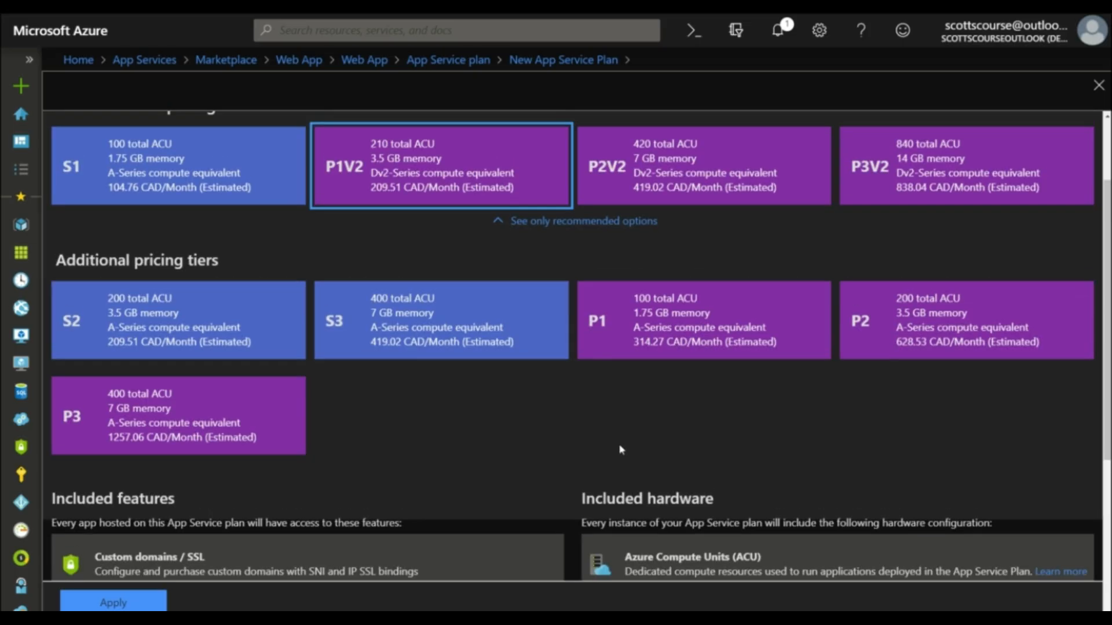
Step: Examine the Isolated tiers I1, I2 and I3, including their single tenant system, isolated network, private app access and scaling features
{"action": "left_click", "coordinate": [927, 155]}
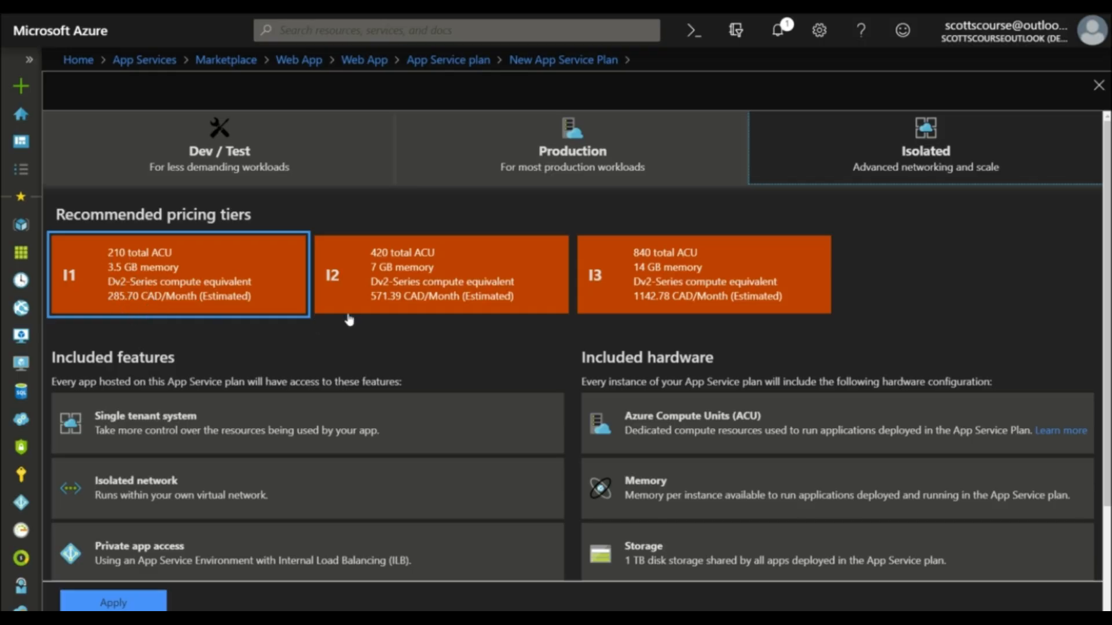
{"action": "scroll", "coordinate": [351, 319], "scroll_direction": "down", "scroll_amount": 3}
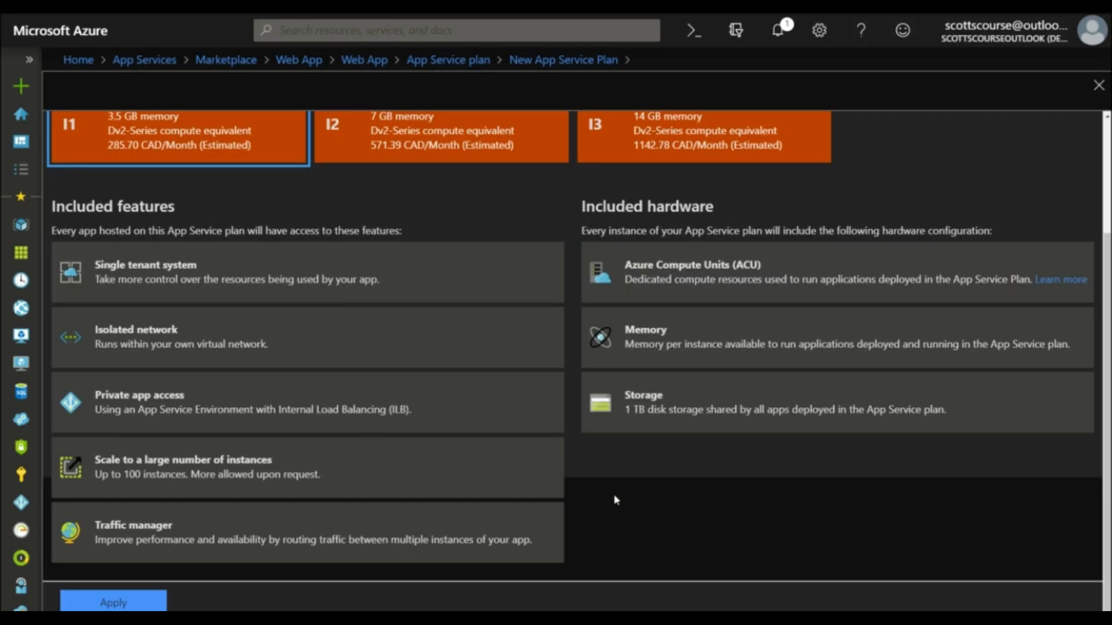
{"action": "scroll", "coordinate": [616, 500], "scroll_direction": "up", "scroll_amount": 3}
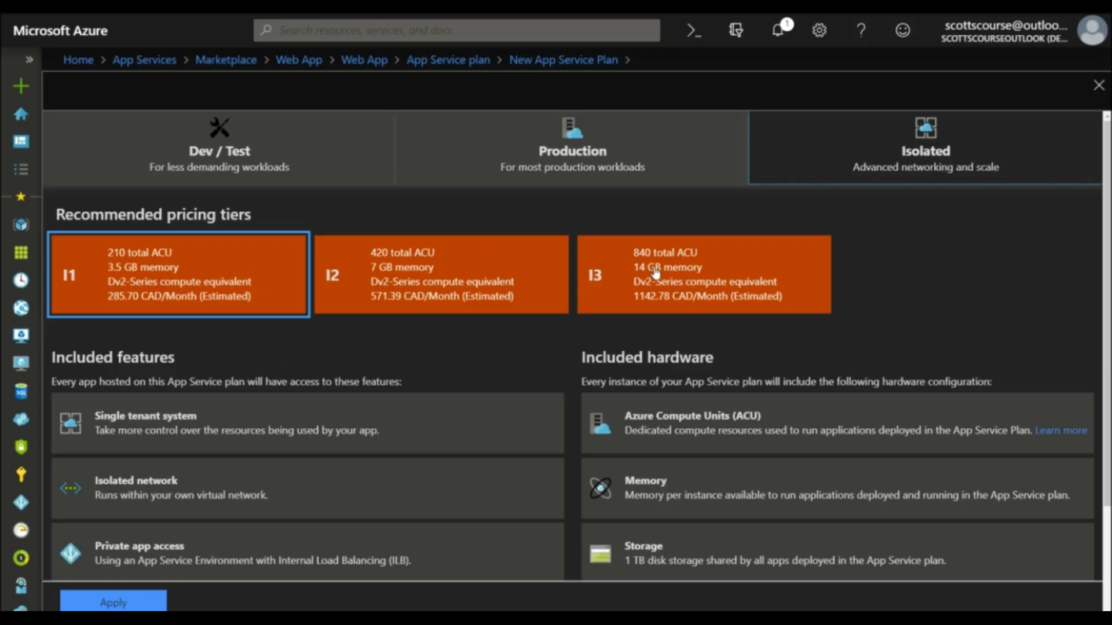
{"action": "scroll", "coordinate": [577, 322], "scroll_direction": "down", "scroll_amount": 2}
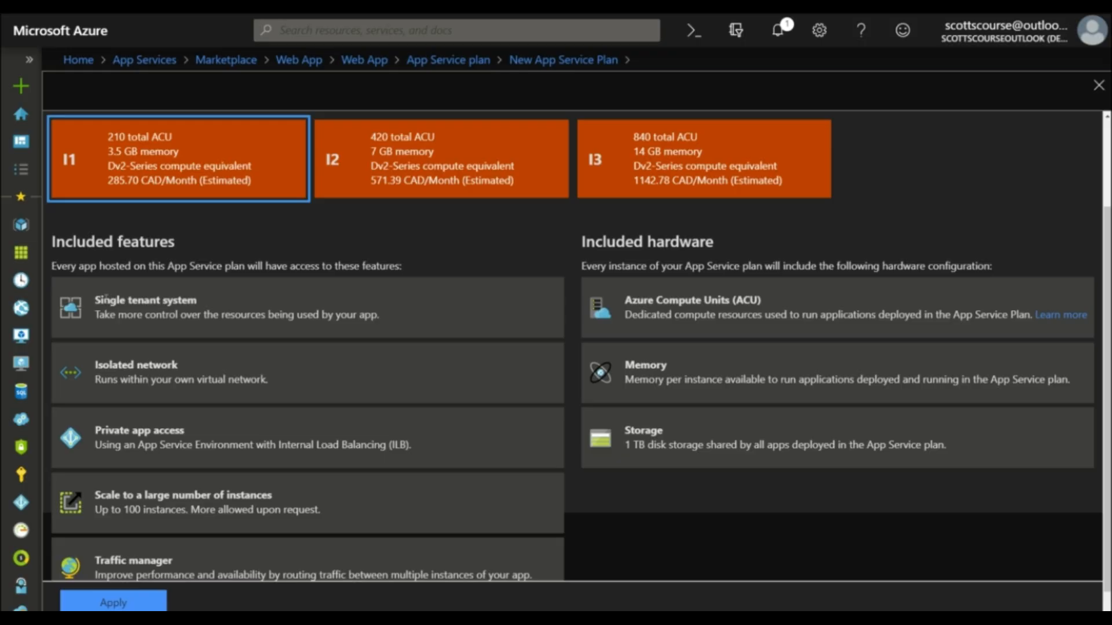
{"action": "triple_click", "coordinate": [200, 305]}
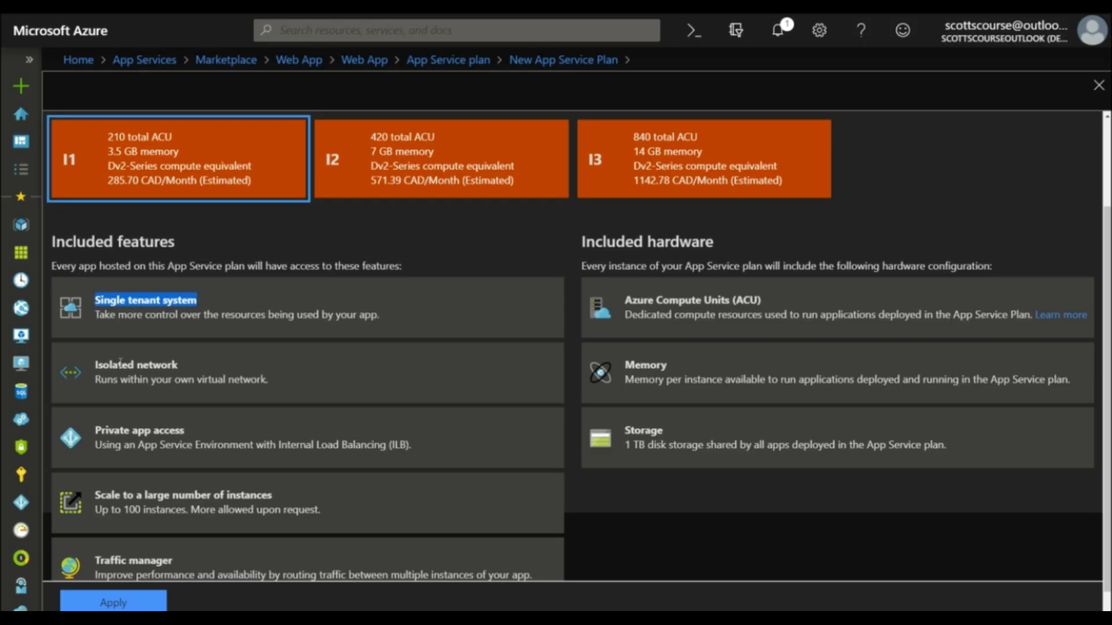
{"action": "left_click_drag", "start_coordinate": [95, 363], "coordinate": [154, 382]}
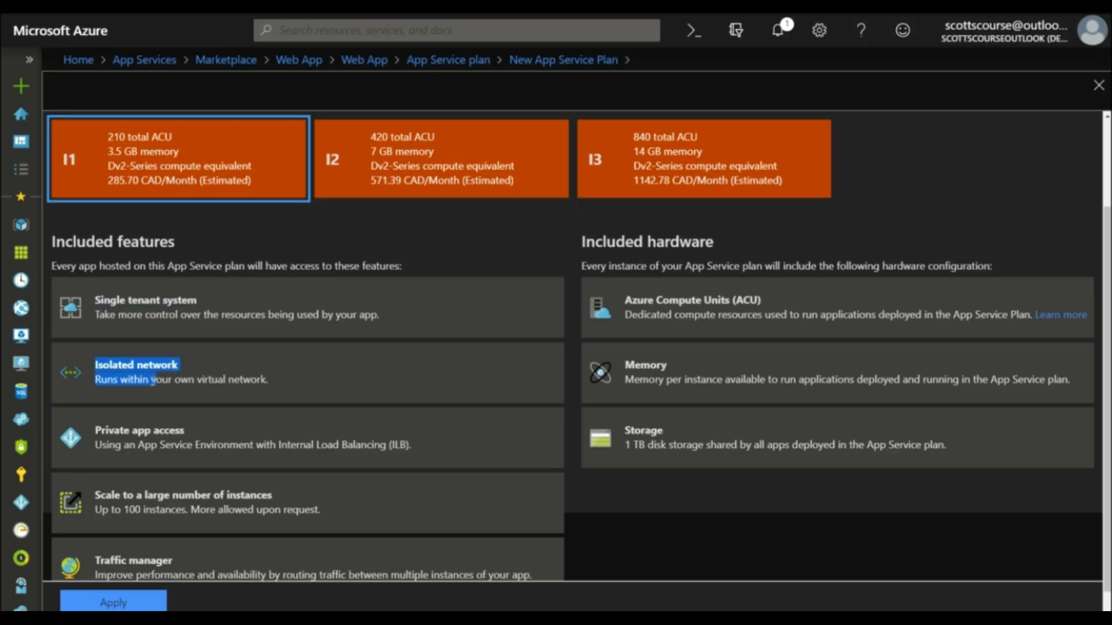
{"action": "left_click_drag", "start_coordinate": [276, 384], "coordinate": [267, 381]}
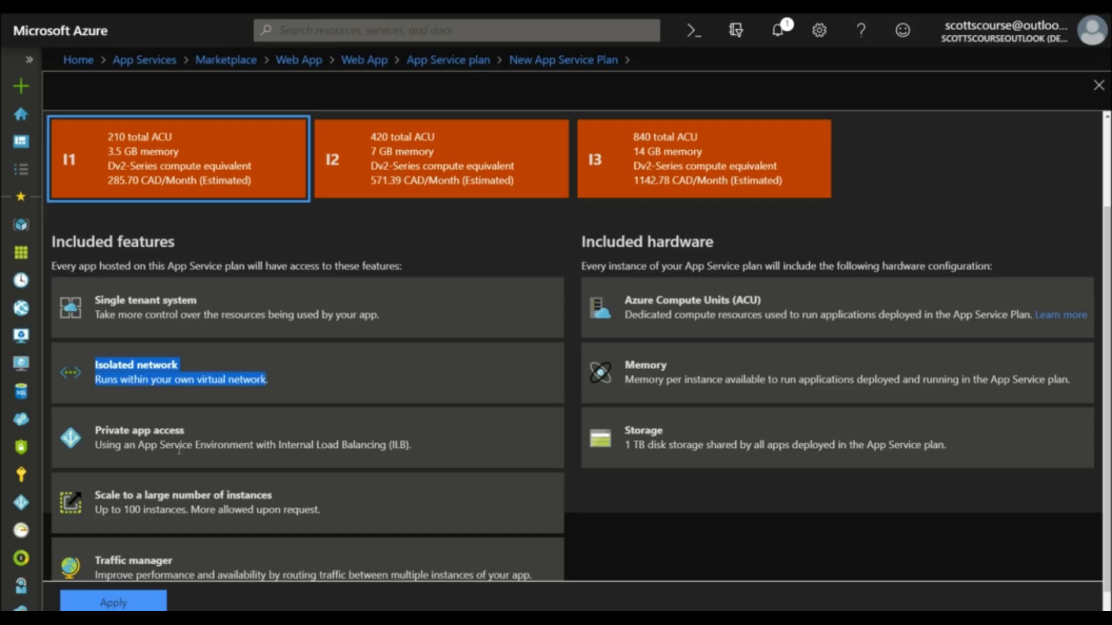
{"action": "scroll", "coordinate": [179, 450], "scroll_direction": "down", "scroll_amount": 1}
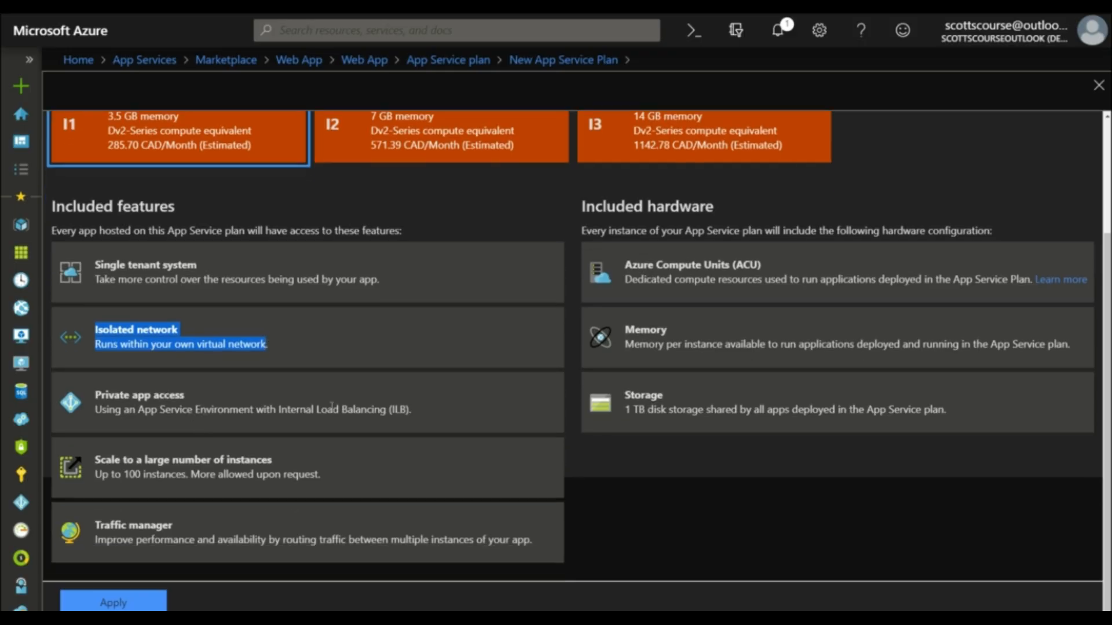
{"action": "scroll", "coordinate": [332, 406], "scroll_direction": "up", "scroll_amount": 3}
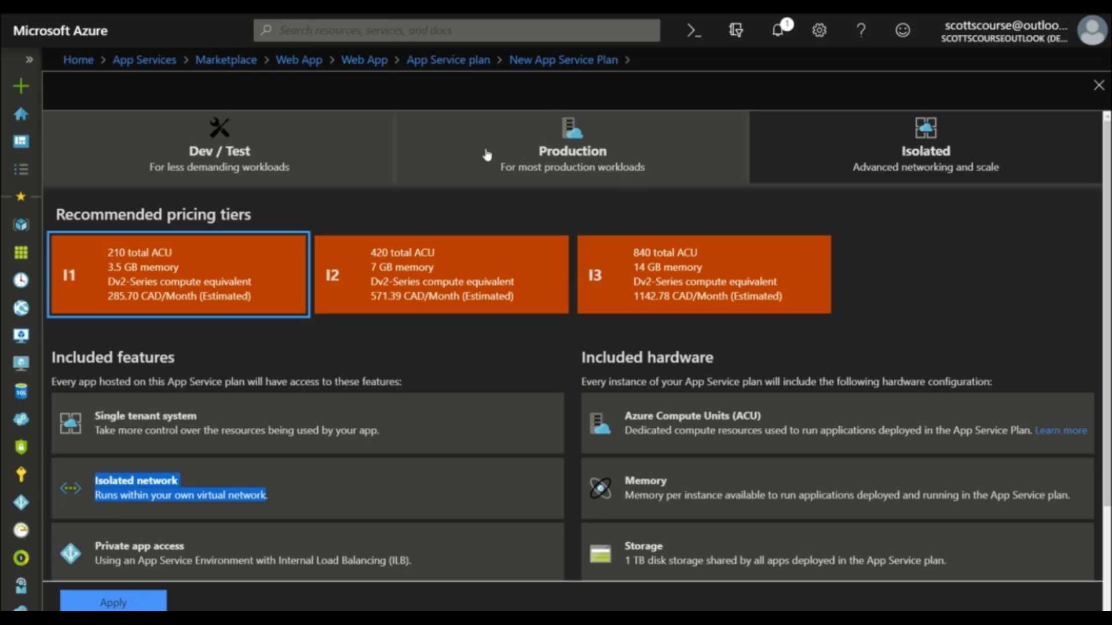
Step: Apply the Dev/Test D1 shared tier as the new App Service plan's pricing tier
{"action": "left_click", "coordinate": [310, 160]}
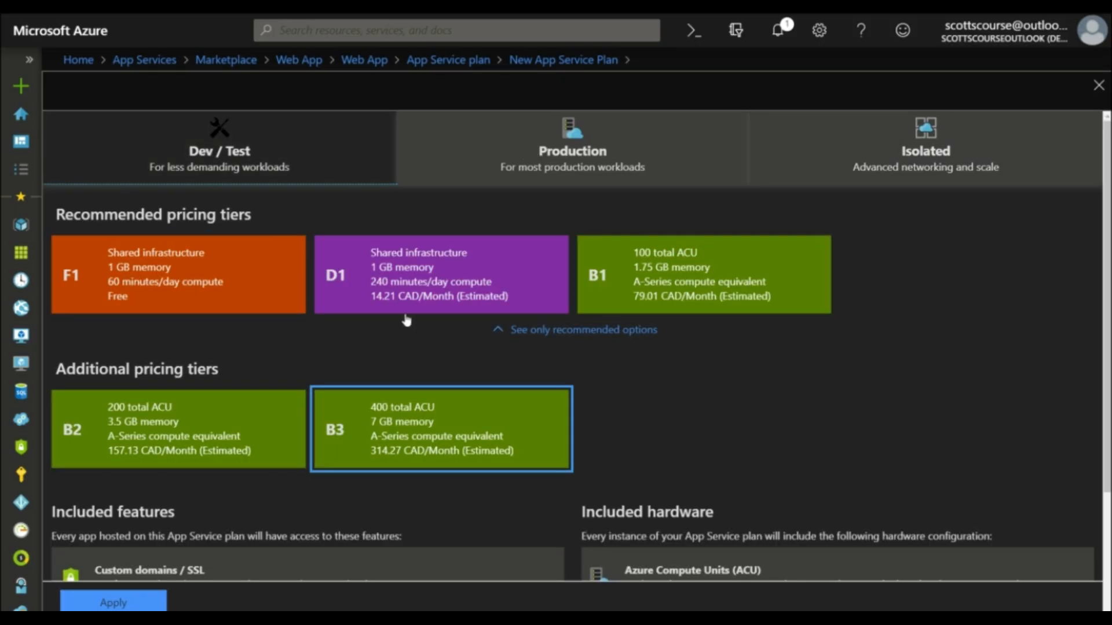
{"action": "left_click", "coordinate": [687, 276]}
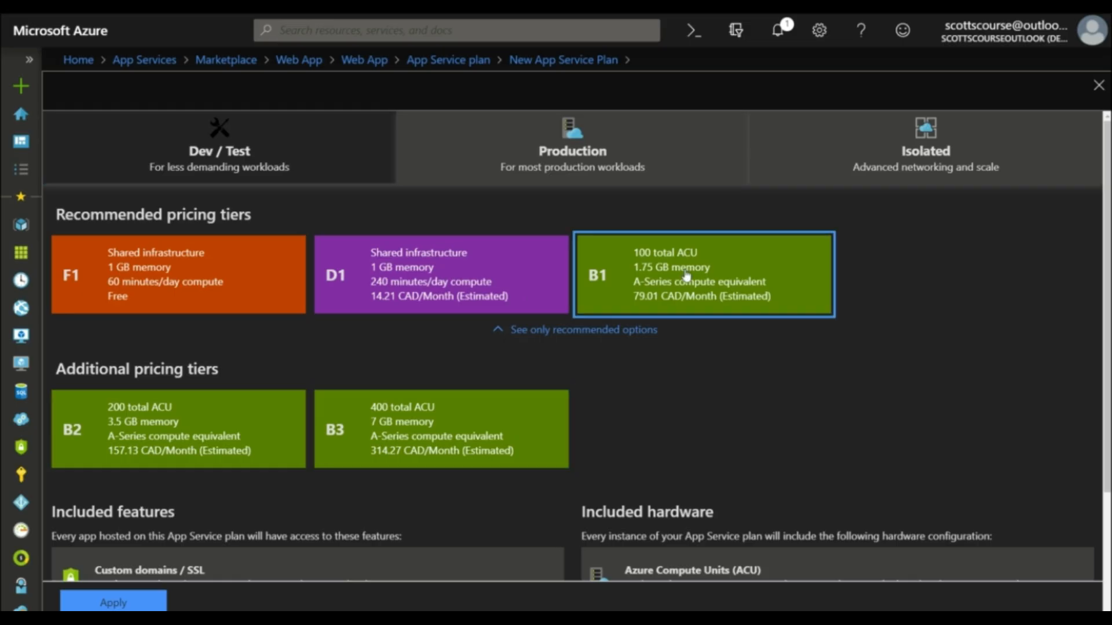
{"action": "left_click", "coordinate": [394, 267]}
{"action": "left_click", "coordinate": [578, 332]}
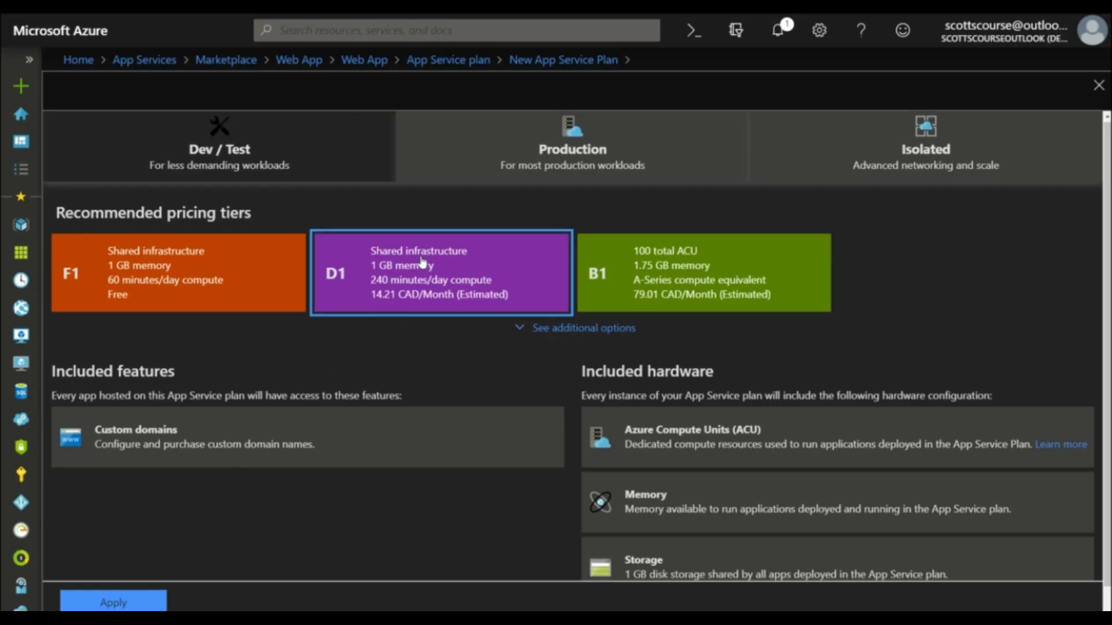
{"action": "scroll", "coordinate": [399, 316], "scroll_direction": "down", "scroll_amount": 2}
{"action": "left_click", "coordinate": [118, 602]}
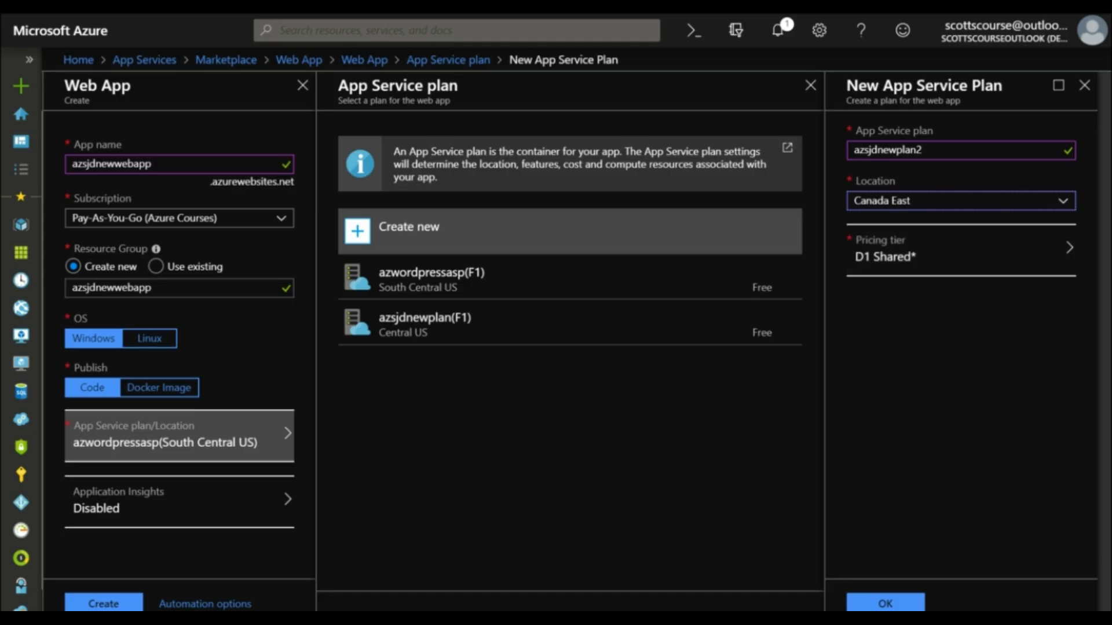
Step: Confirm the new App Service plan azsjdnewplan2 and create the web app azsjdnewwebapp
{"action": "left_click", "coordinate": [918, 602]}
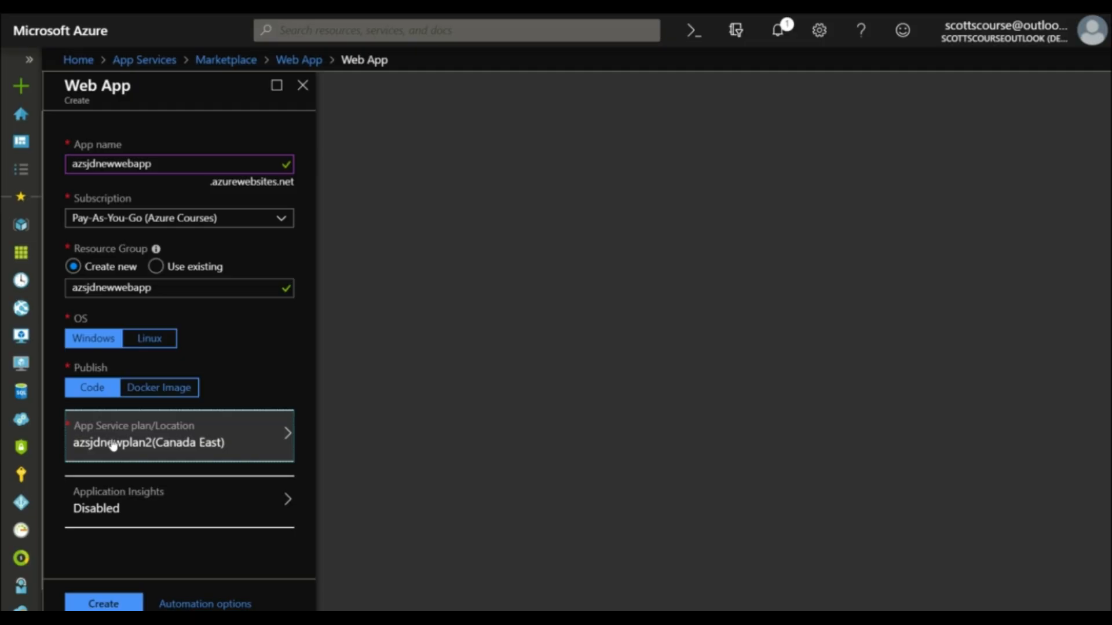
{"action": "left_click", "coordinate": [106, 606]}
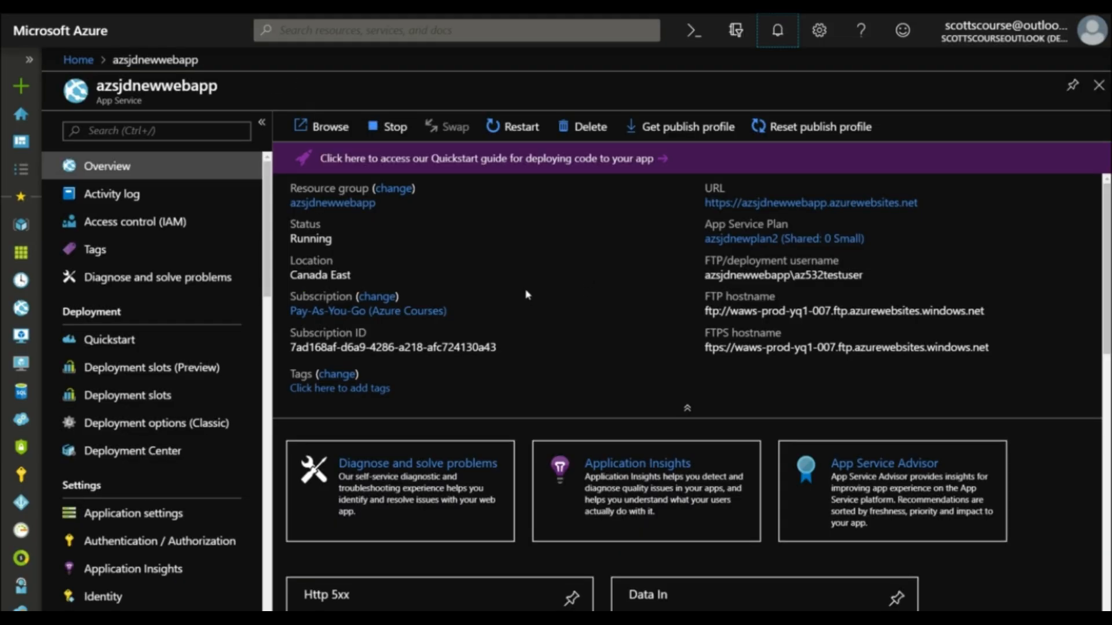
Step: Open the web app's resource group and examine the details of its website deployment
{"action": "left_click", "coordinate": [328, 204]}
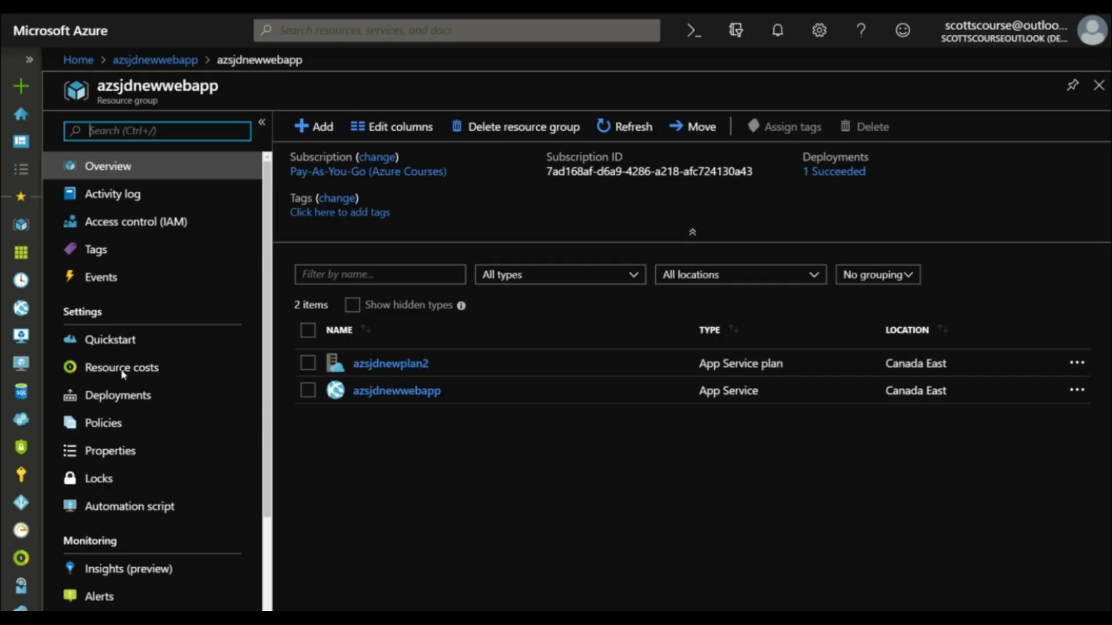
{"action": "left_click", "coordinate": [118, 395]}
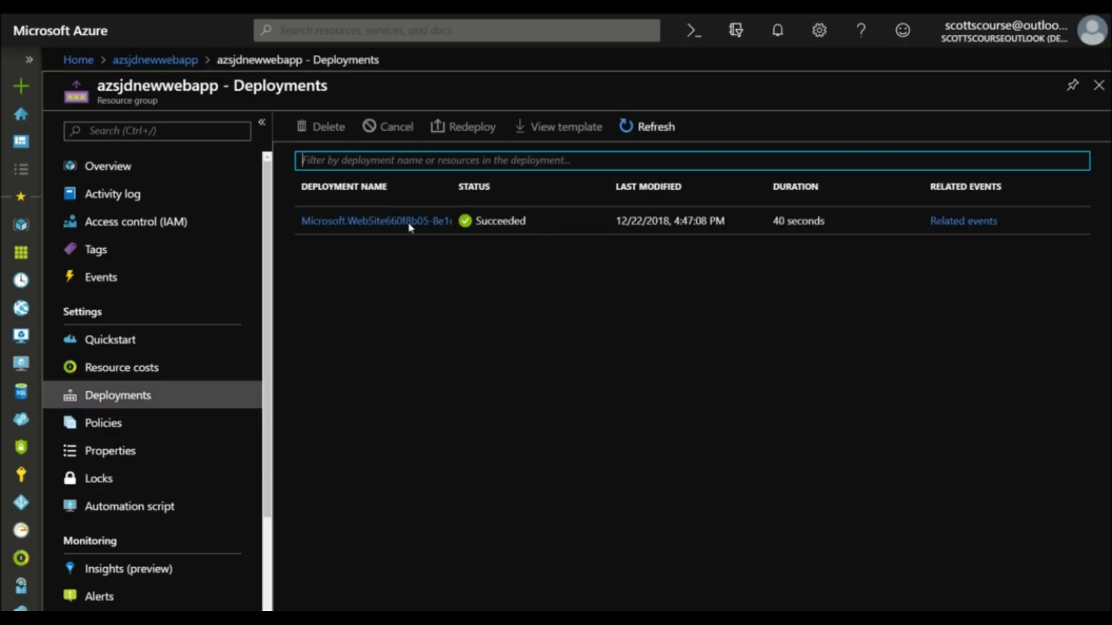
{"action": "left_click", "coordinate": [390, 224]}
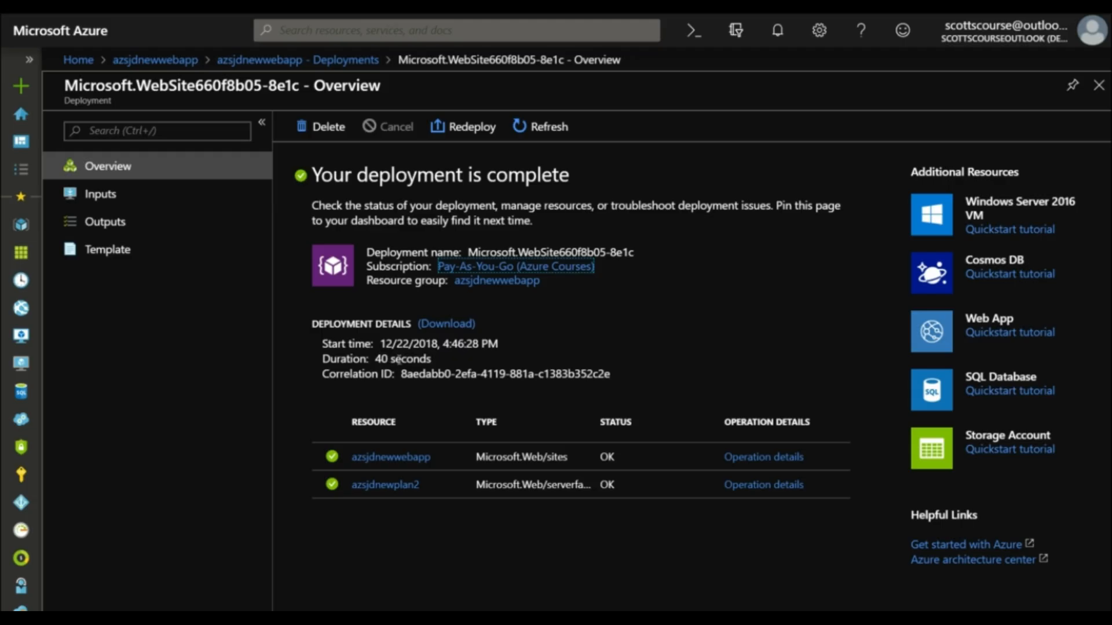
Step: Return to the azsjdnewwebapp overview and open the web app's site URL
{"action": "left_click", "coordinate": [184, 62]}
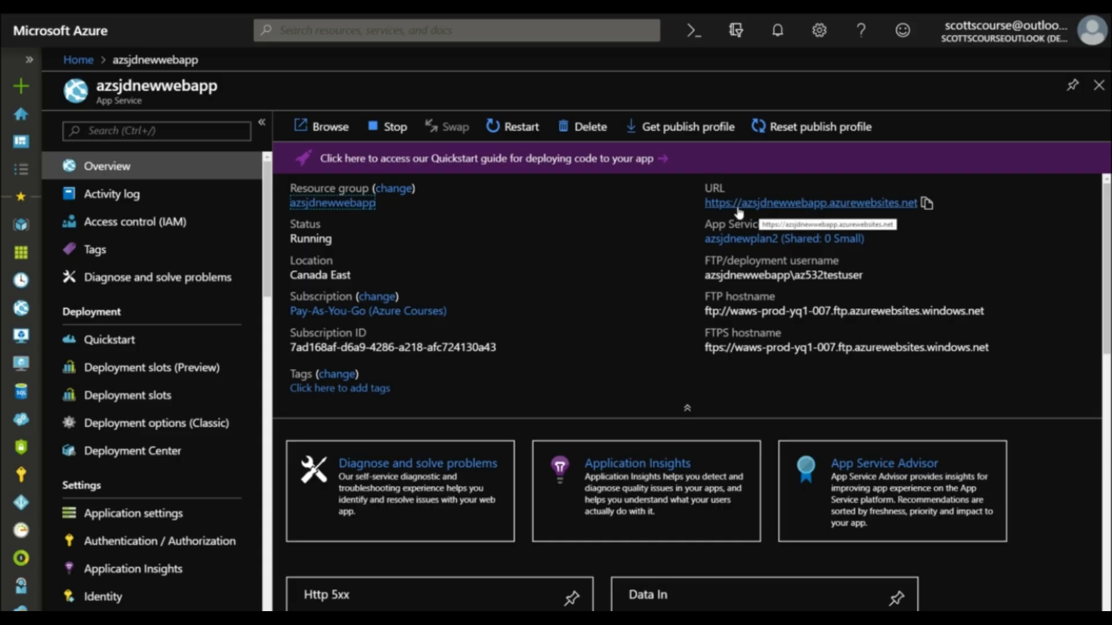
{"action": "left_click", "coordinate": [790, 207]}
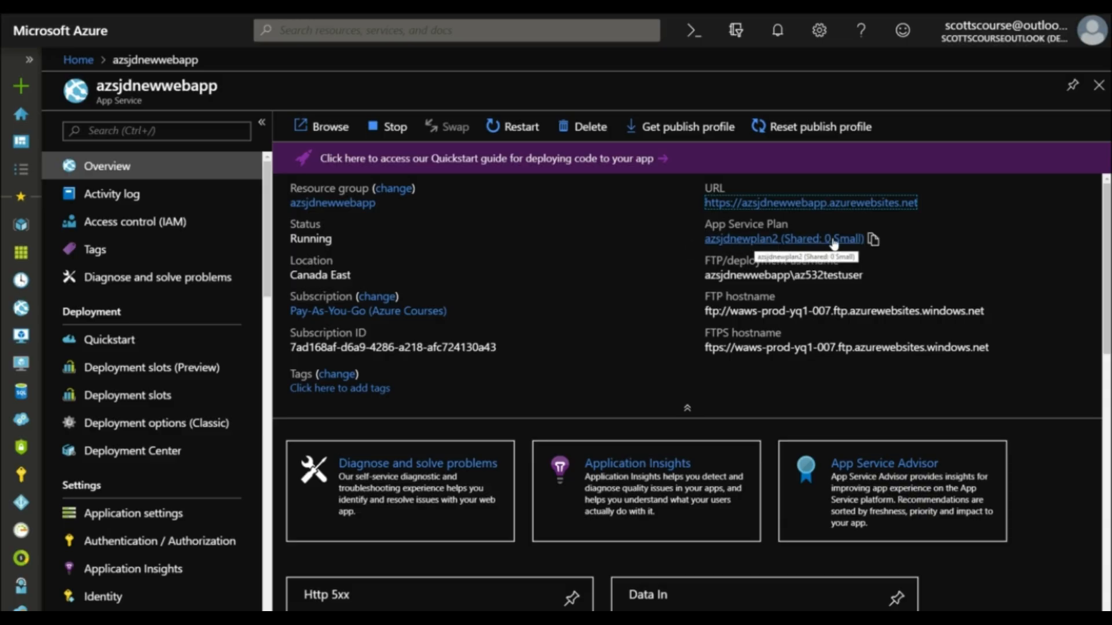
Step: Scale the web app's App Service plan azsjdnewplan2 up to the Dev/Test B1 pricing tier
{"action": "left_click", "coordinate": [780, 239]}
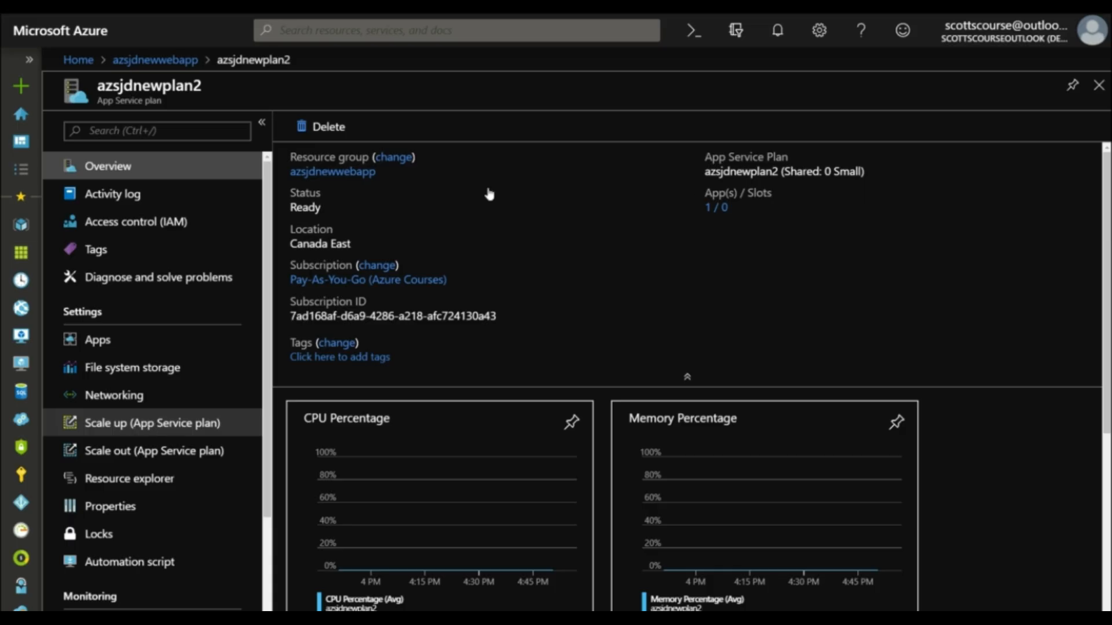
{"action": "left_click", "coordinate": [121, 429]}
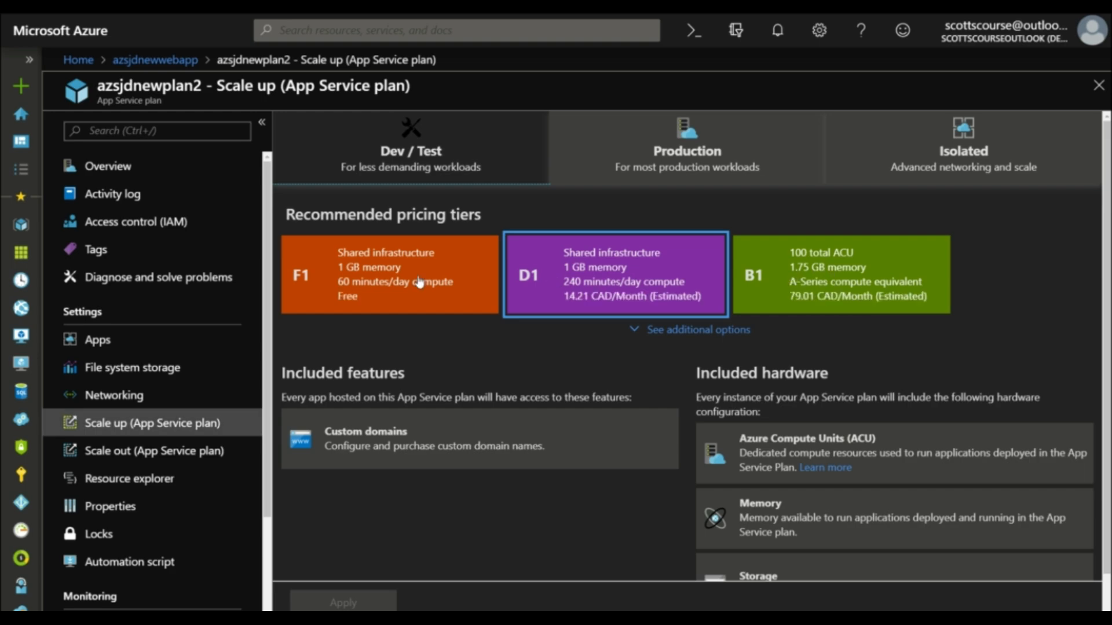
{"action": "left_click", "coordinate": [833, 264]}
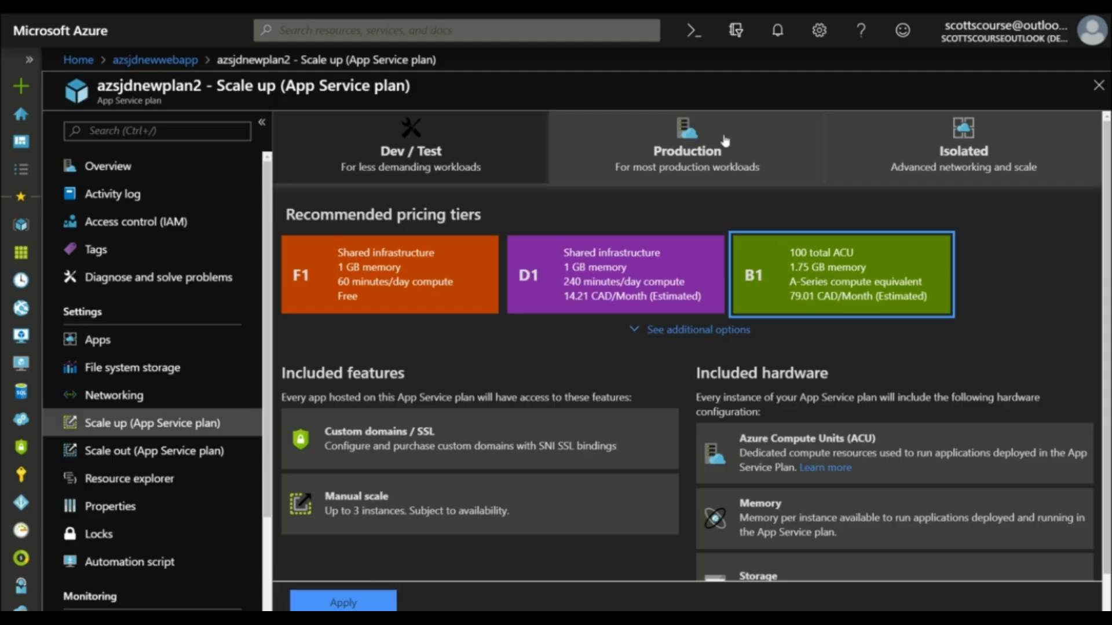
{"action": "left_click", "coordinate": [384, 602]}
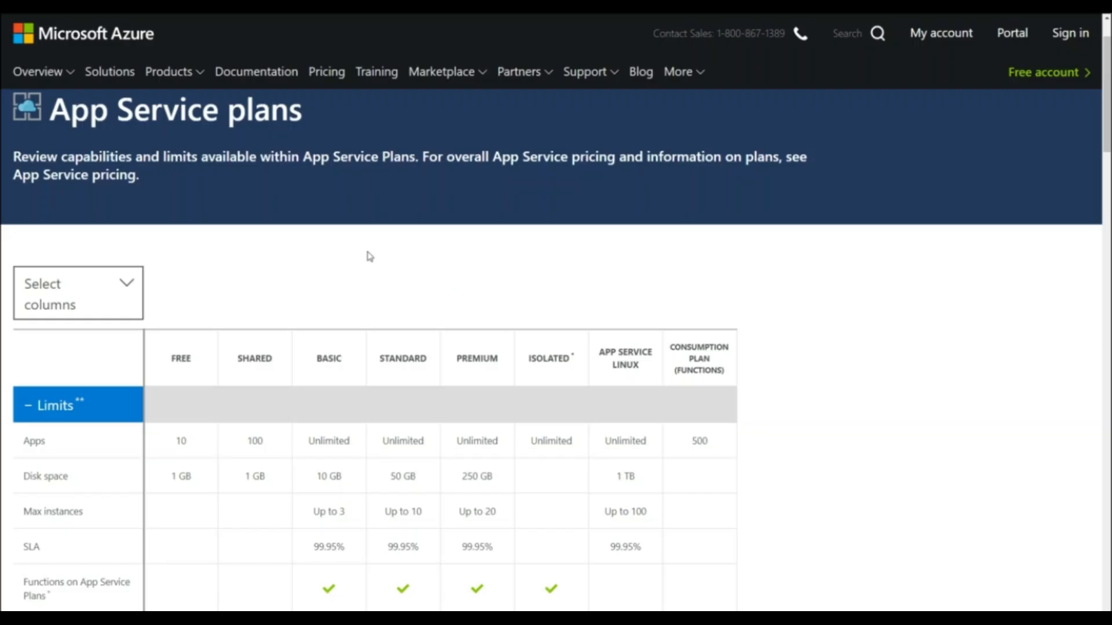
Step: Examine the App Service plans comparison table, comparing the app limits of the Free, Shared and Basic plans
{"action": "scroll", "coordinate": [823, 273], "scroll_direction": "down", "scroll_amount": 3}
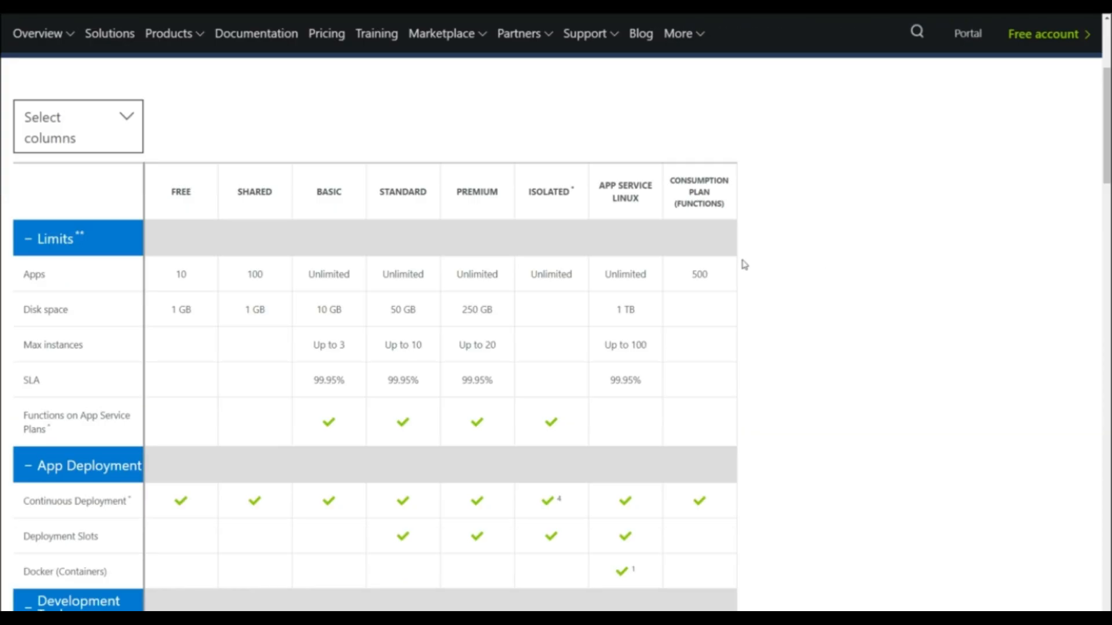
{"action": "scroll", "coordinate": [359, 267], "scroll_direction": "up", "scroll_amount": 2}
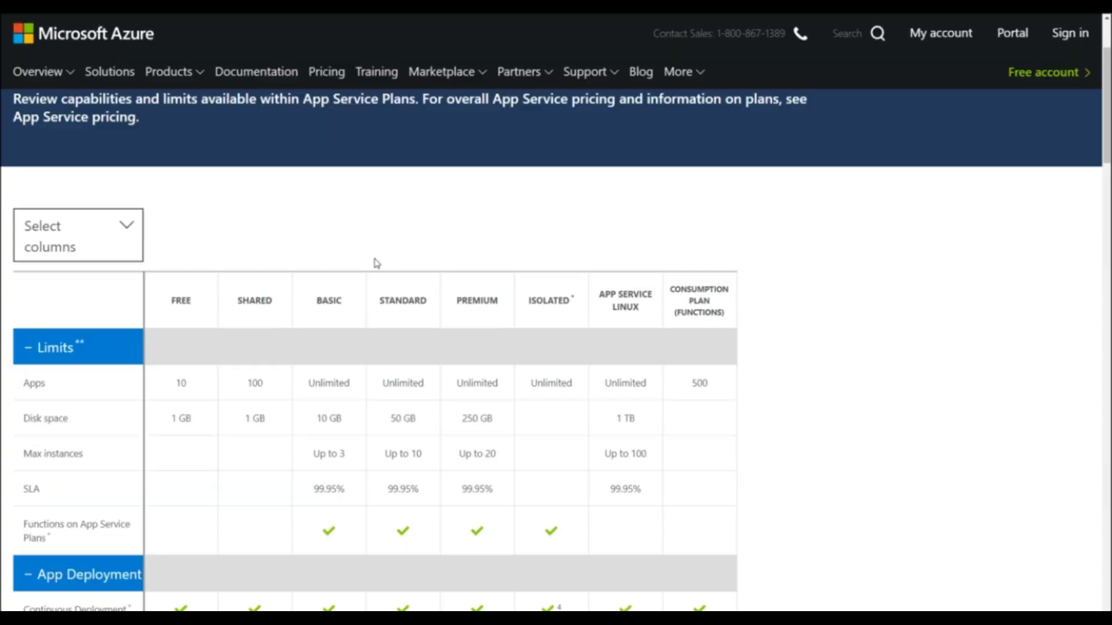
{"action": "double_click", "coordinate": [181, 382]}
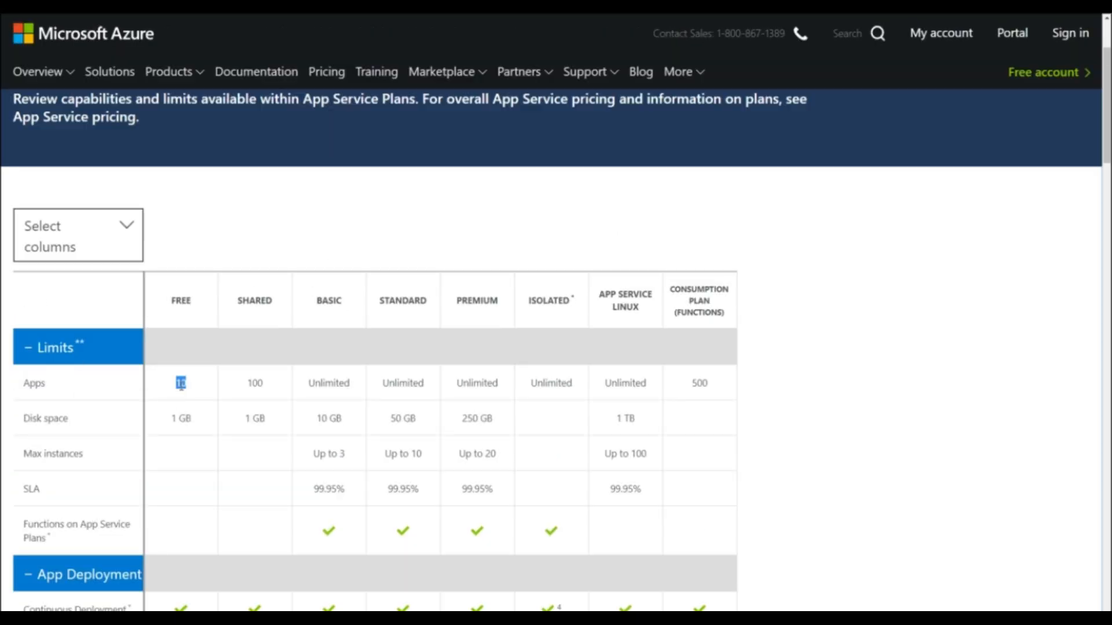
{"action": "double_click", "coordinate": [254, 383]}
{"action": "double_click", "coordinate": [325, 299]}
{"action": "double_click", "coordinate": [329, 383]}
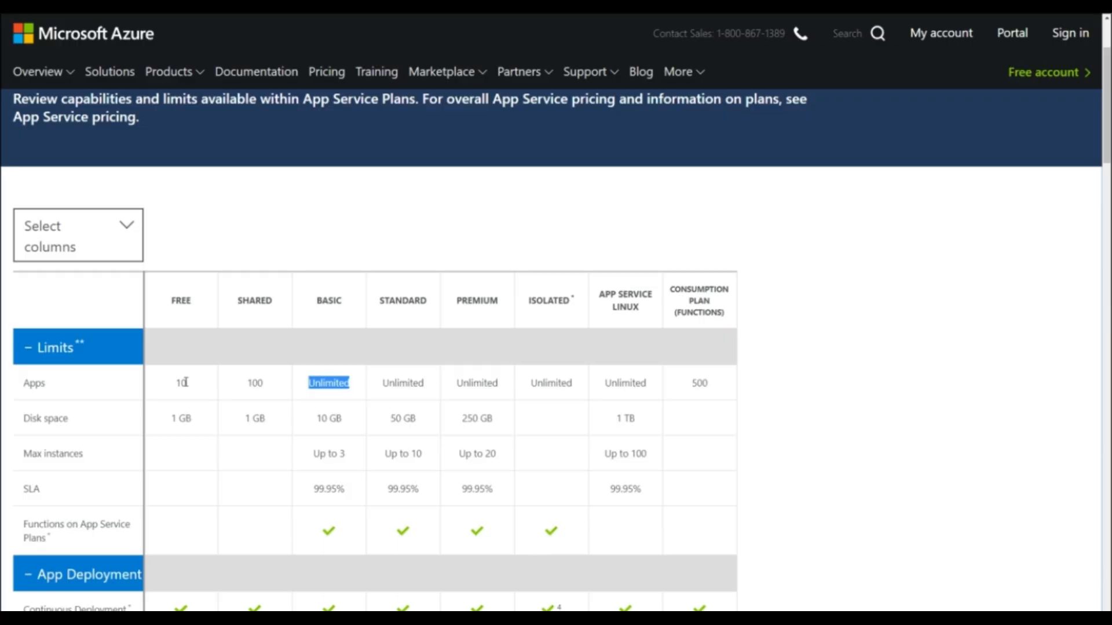
{"action": "left_click", "coordinate": [317, 387]}
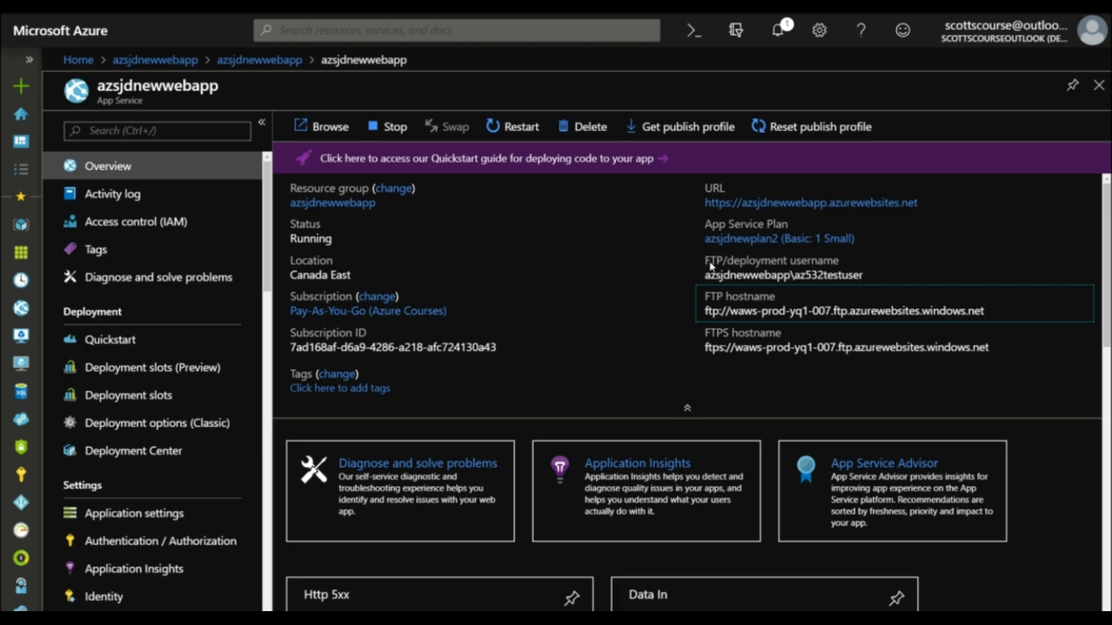
Step: Review the development stacks offered in the Quickstart guidance of azsjdnewwebapp
{"action": "left_click", "coordinate": [740, 266]}
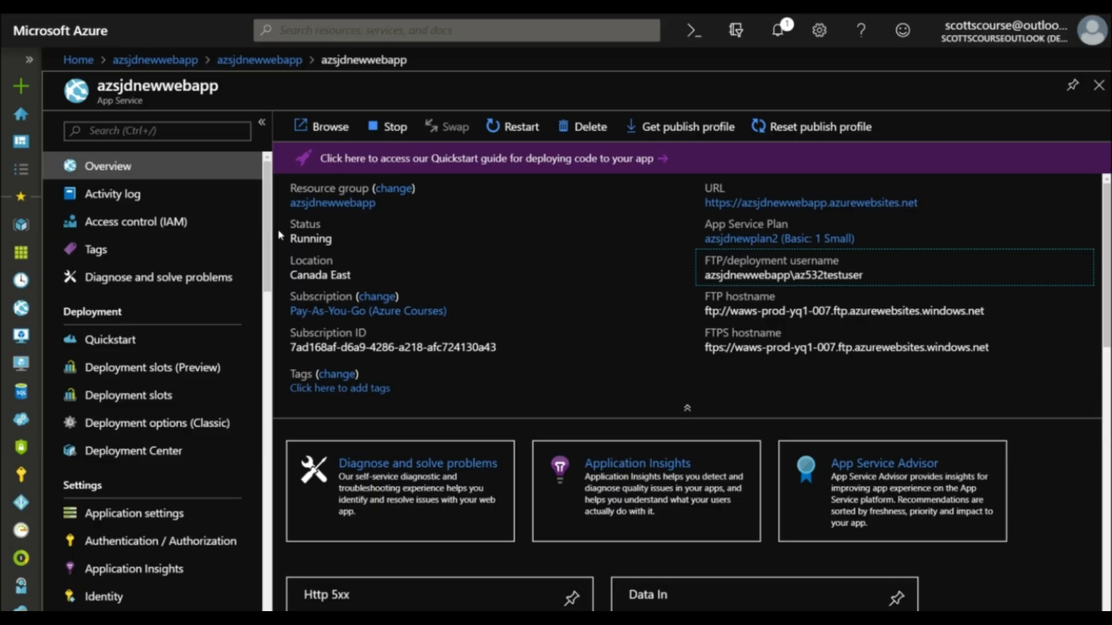
{"action": "left_click", "coordinate": [129, 339]}
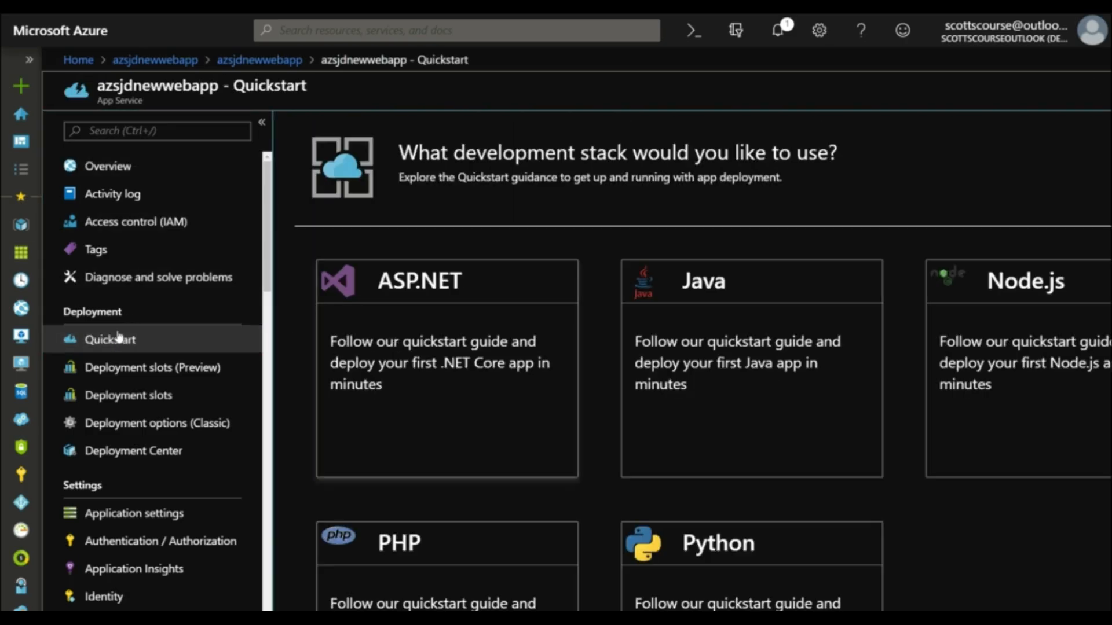
{"action": "scroll", "coordinate": [530, 346], "scroll_direction": "down", "scroll_amount": 2}
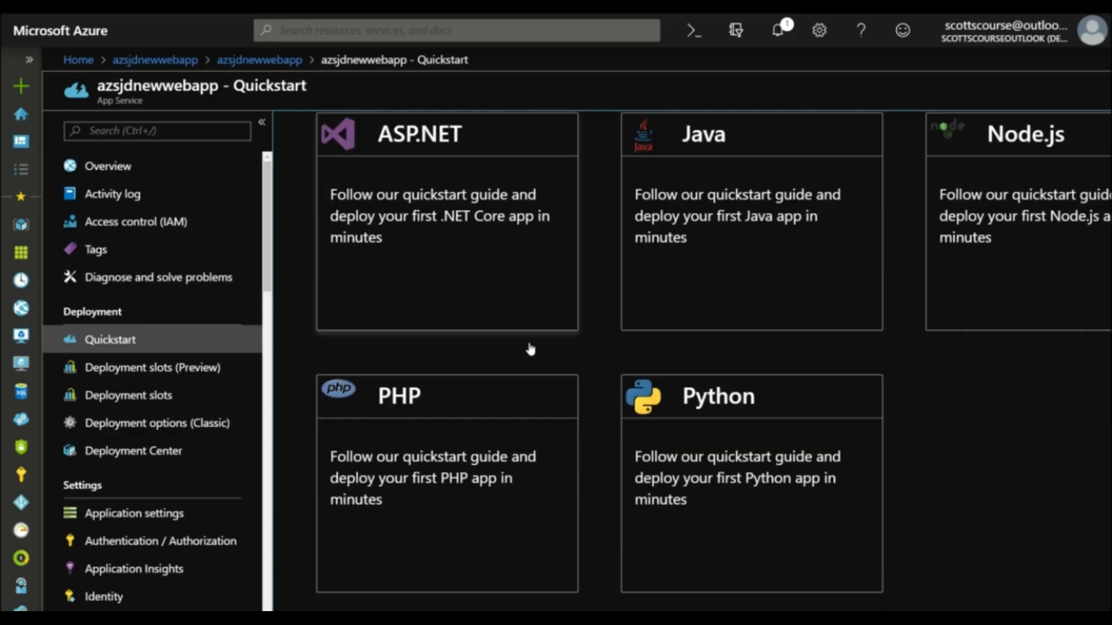
{"action": "scroll", "coordinate": [530, 347], "scroll_direction": "up", "scroll_amount": 2}
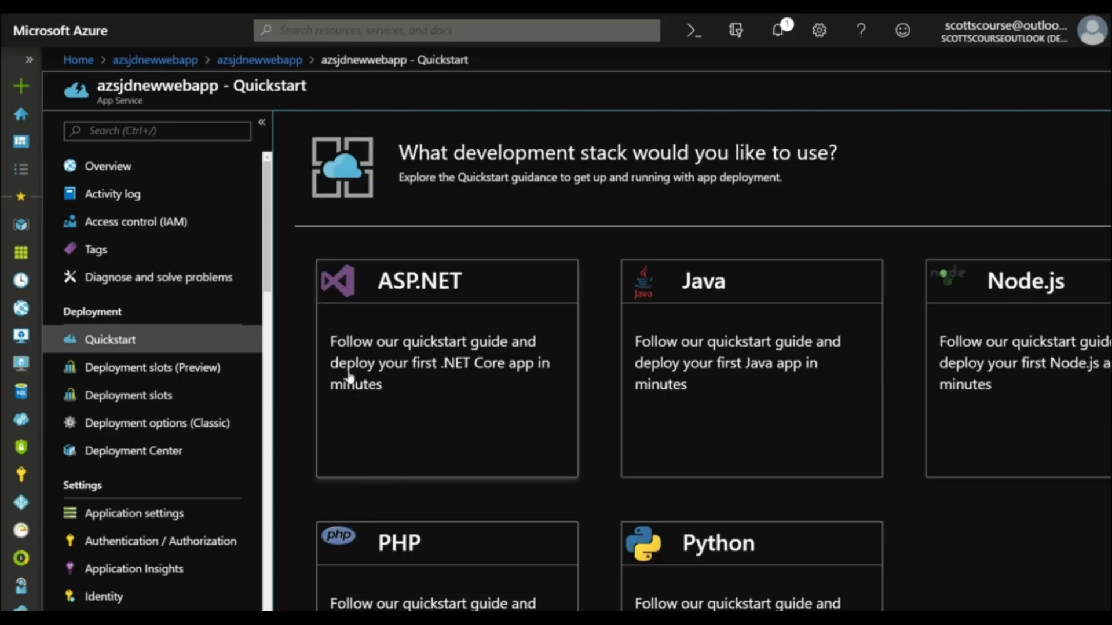
Step: Examine the source control options in the web app's Deployment Center, from Azure Repos and Github to External and FTP
{"action": "left_click", "coordinate": [117, 455]}
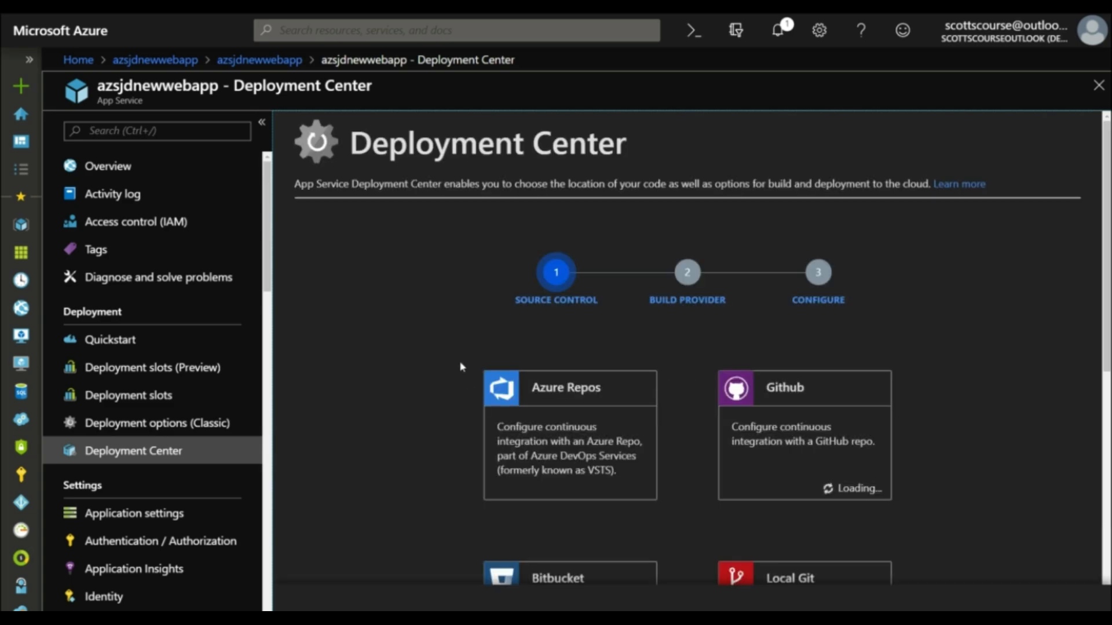
{"action": "scroll", "coordinate": [463, 368], "scroll_direction": "down", "scroll_amount": 2}
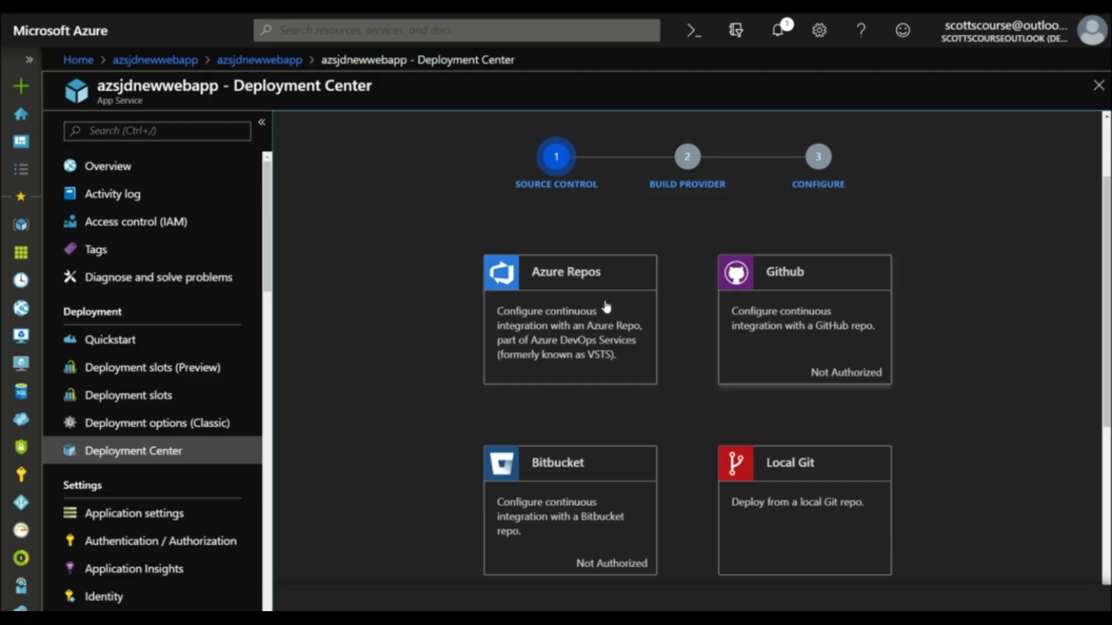
{"action": "scroll", "coordinate": [557, 333], "scroll_direction": "down", "scroll_amount": 1}
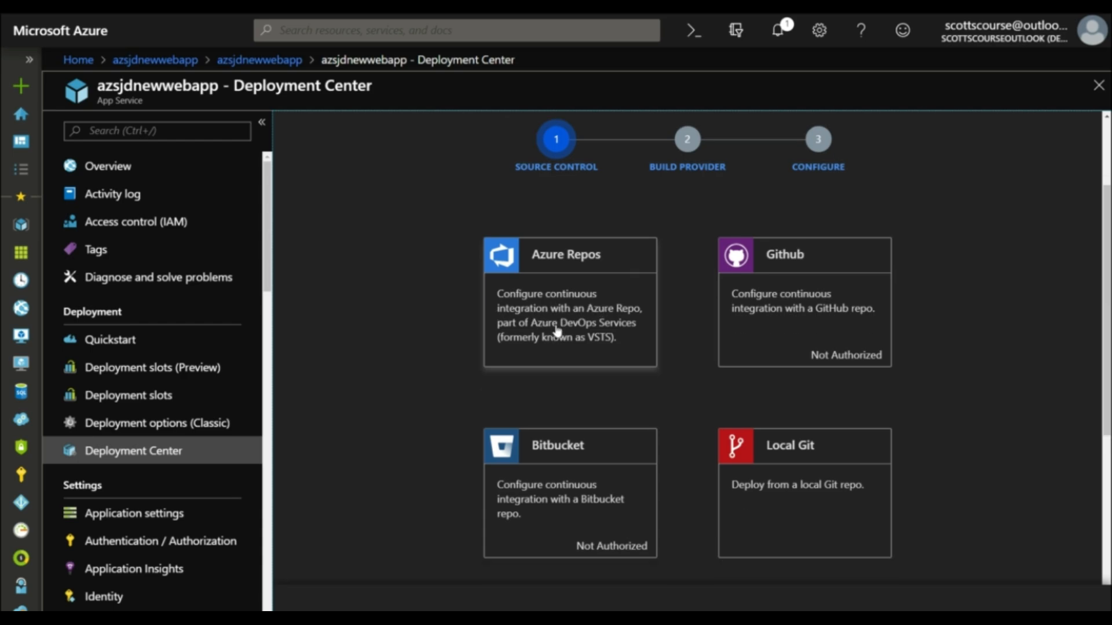
{"action": "scroll", "coordinate": [600, 289], "scroll_direction": "down", "scroll_amount": 2}
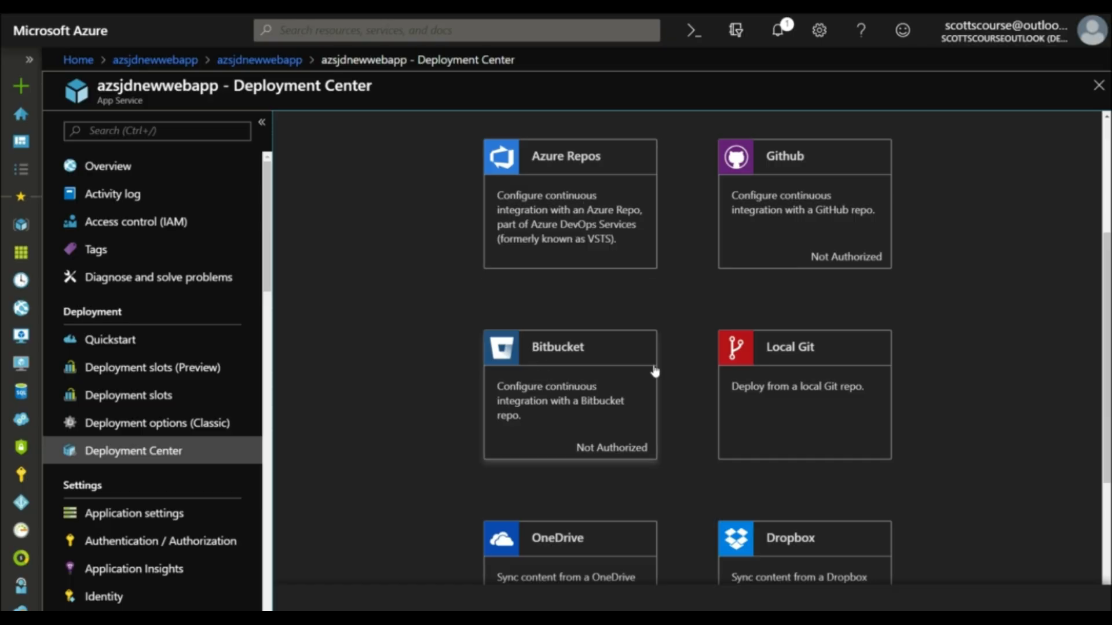
{"action": "scroll", "coordinate": [811, 347], "scroll_direction": "down", "scroll_amount": 2}
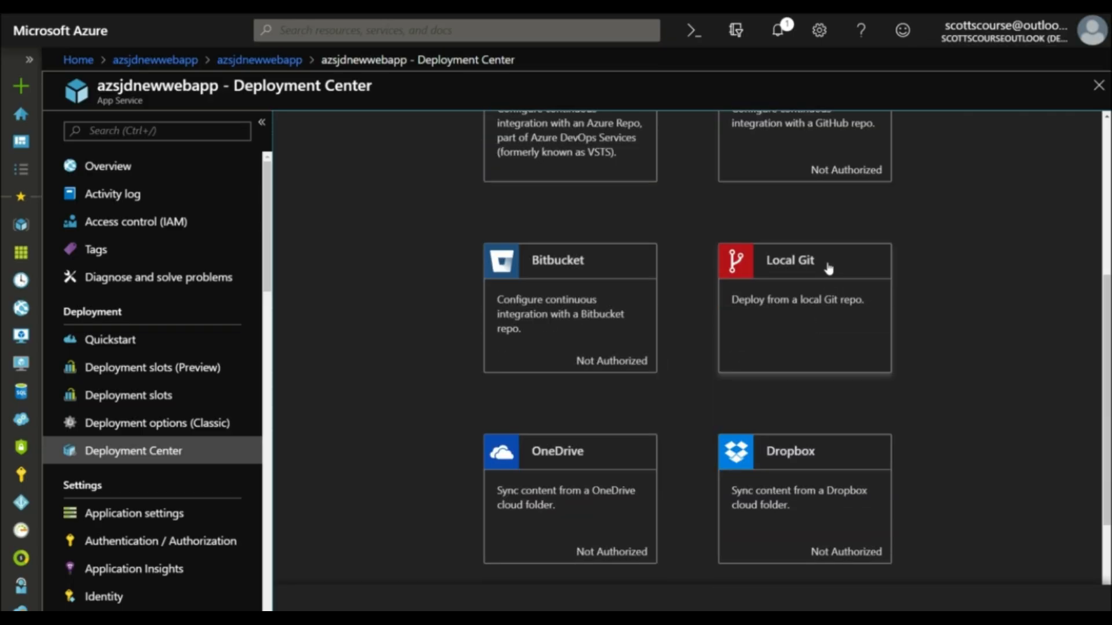
{"action": "scroll", "coordinate": [585, 449], "scroll_direction": "down", "scroll_amount": 2}
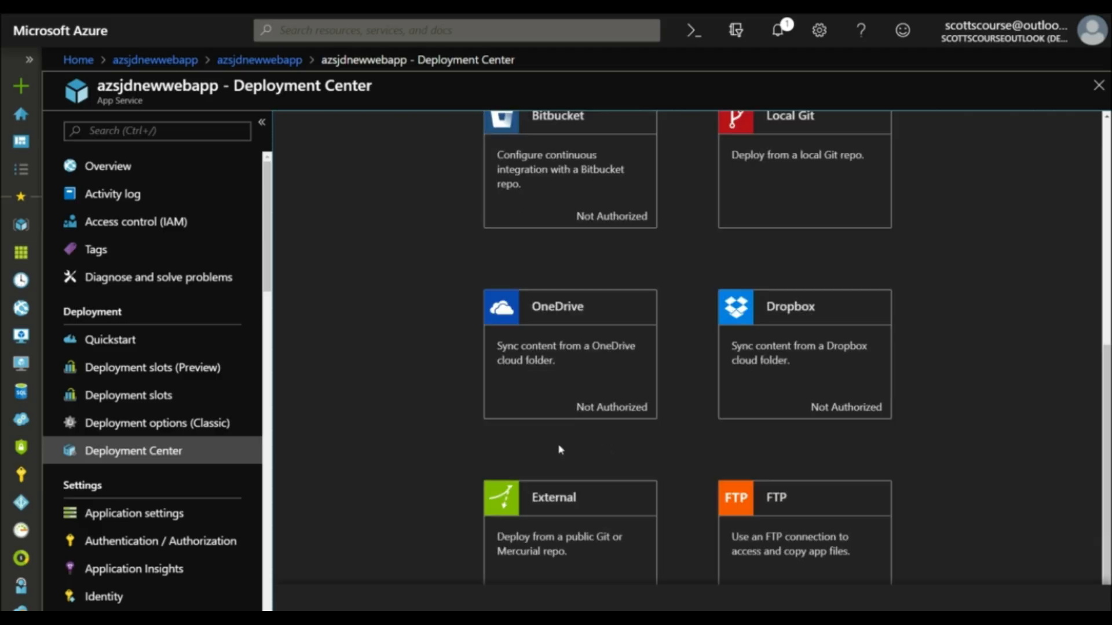
{"action": "scroll", "coordinate": [779, 339], "scroll_direction": "down", "scroll_amount": 1}
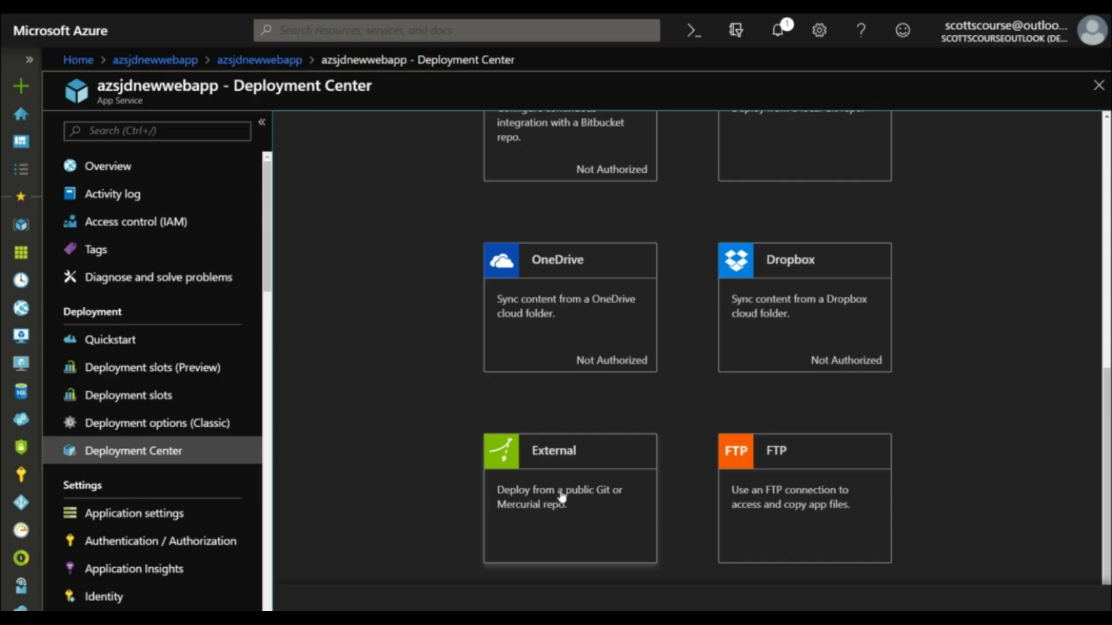
{"action": "scroll", "coordinate": [785, 266], "scroll_direction": "up", "scroll_amount": 5}
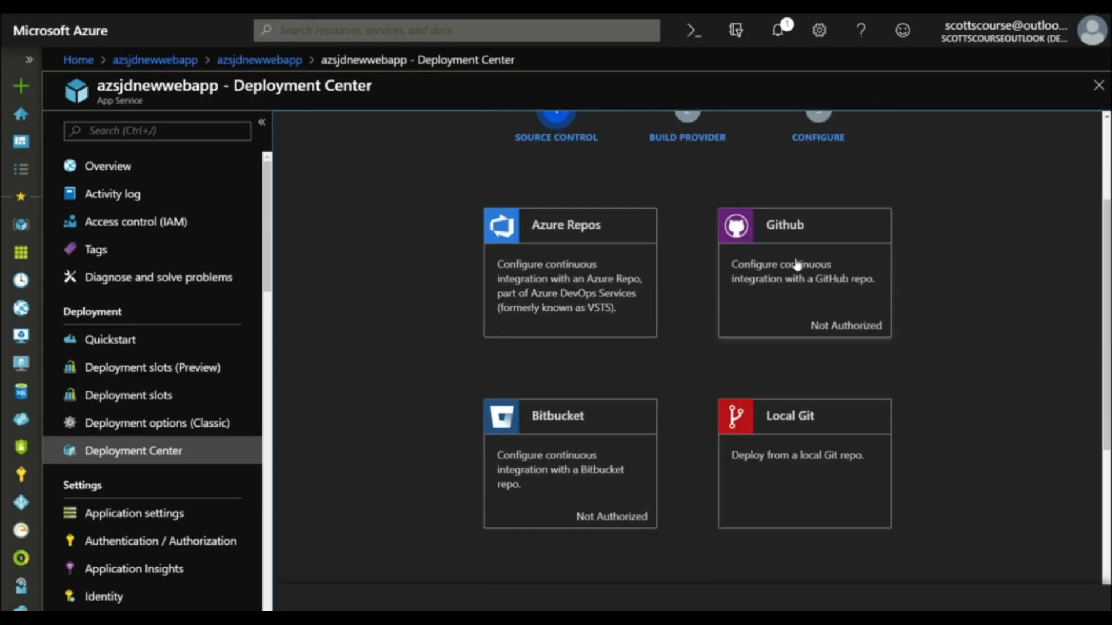
{"action": "scroll", "coordinate": [795, 291], "scroll_direction": "up", "scroll_amount": 2}
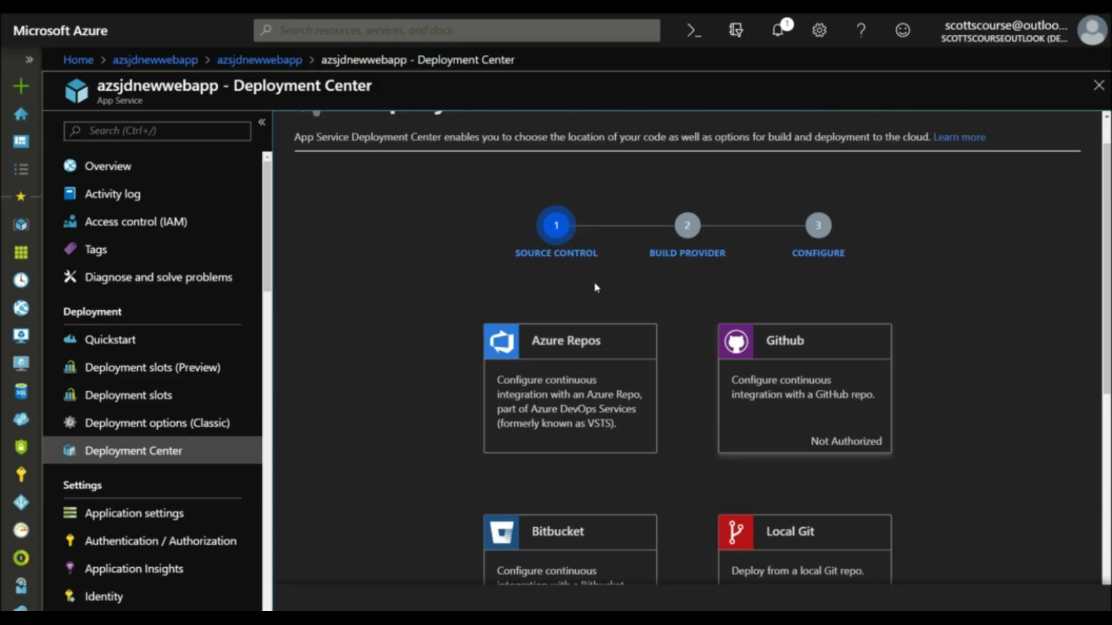
{"action": "scroll", "coordinate": [690, 315], "scroll_direction": "down", "scroll_amount": 6}
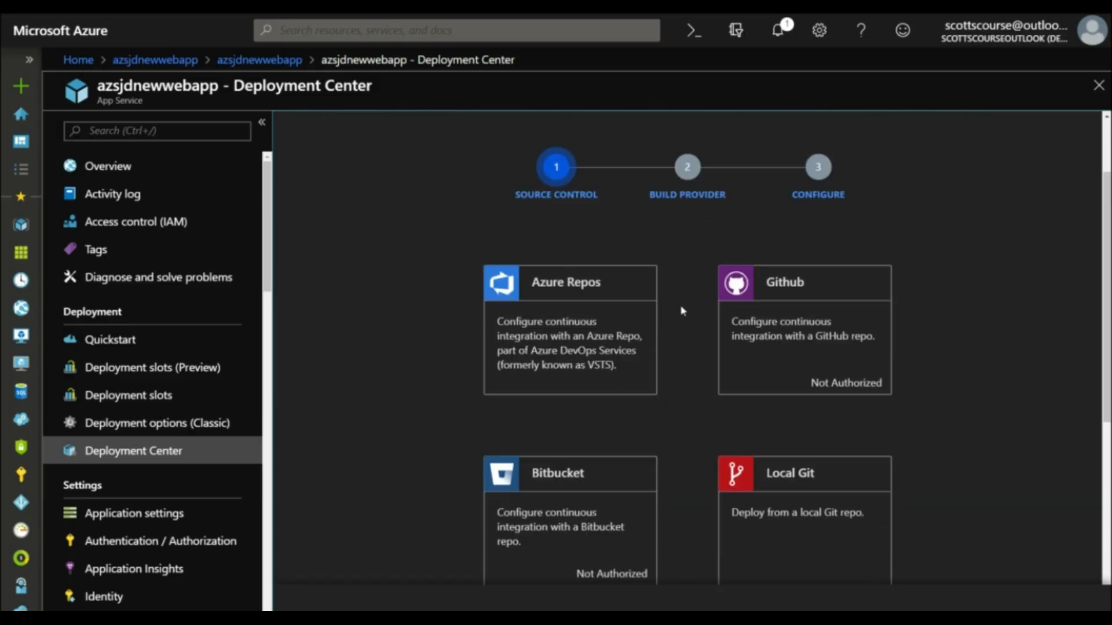
{"action": "scroll", "coordinate": [683, 311], "scroll_direction": "down", "scroll_amount": 1}
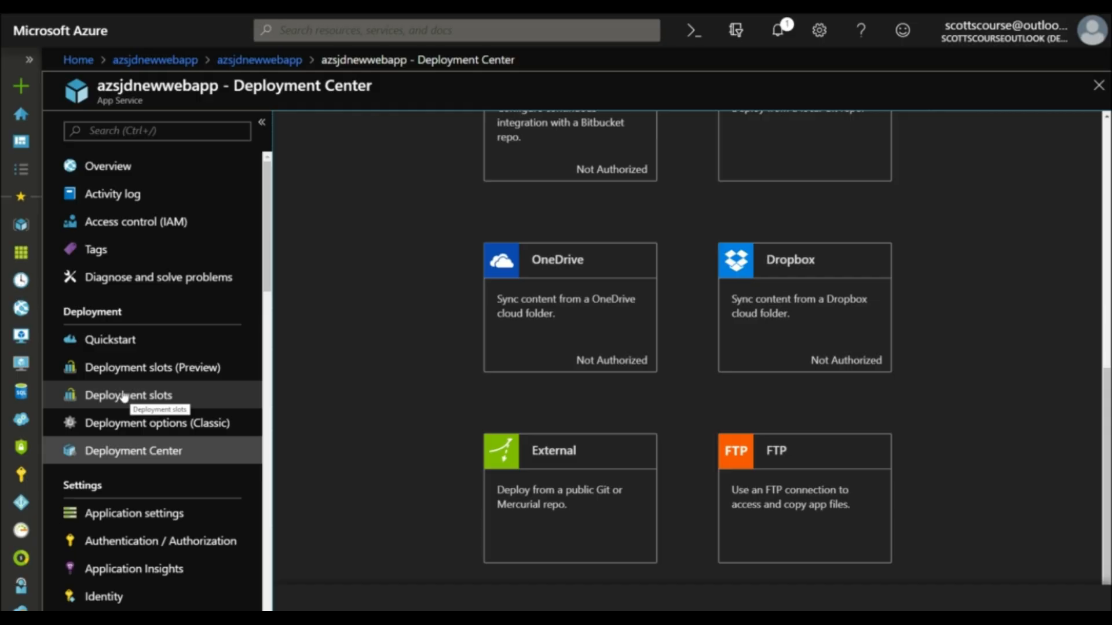
Step: Check the plan requirement for the web app's Deployment slots (Preview), then reopen the Deployment Center
{"action": "left_click", "coordinate": [129, 371]}
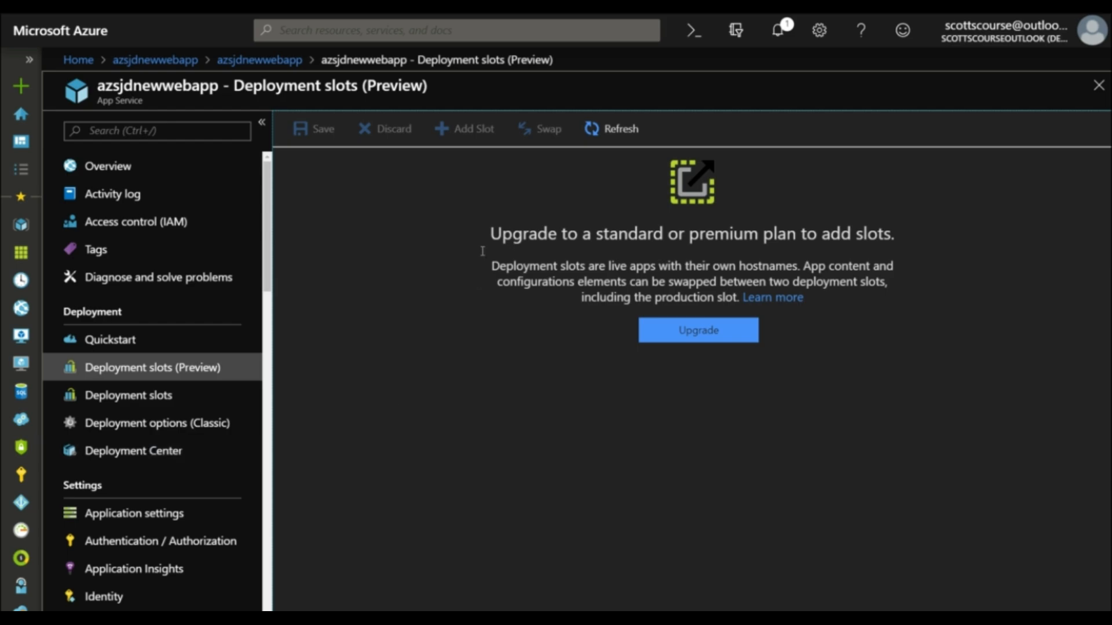
{"action": "left_click", "coordinate": [172, 456]}
{"action": "scroll", "coordinate": [173, 240], "scroll_direction": "down", "scroll_amount": 3}
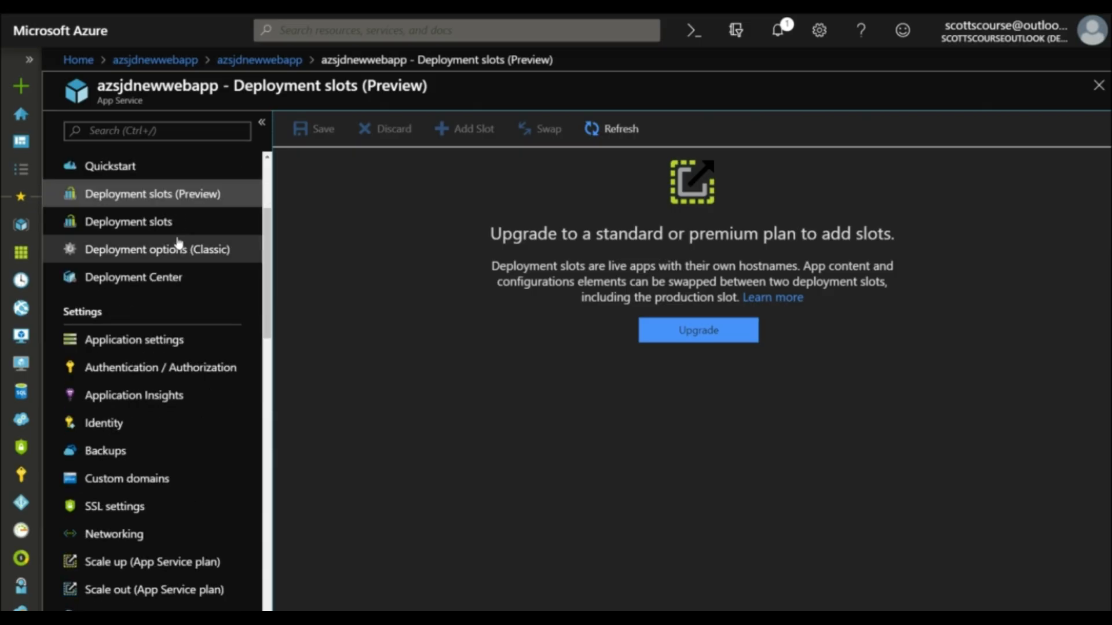
{"action": "scroll", "coordinate": [177, 250], "scroll_direction": "up", "scroll_amount": 3}
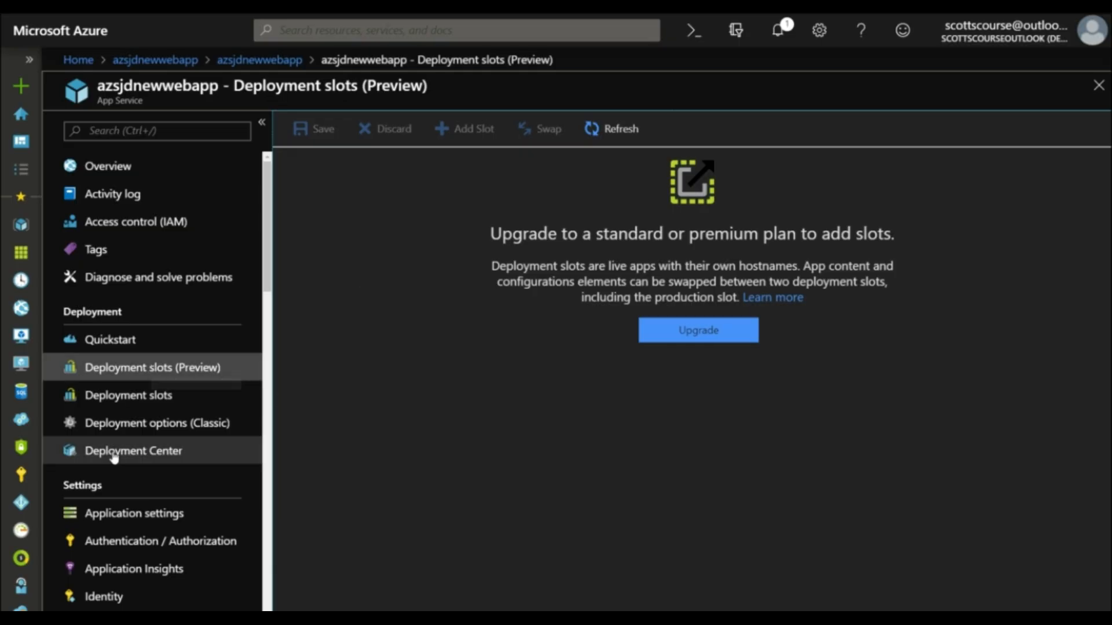
{"action": "left_click", "coordinate": [168, 461]}
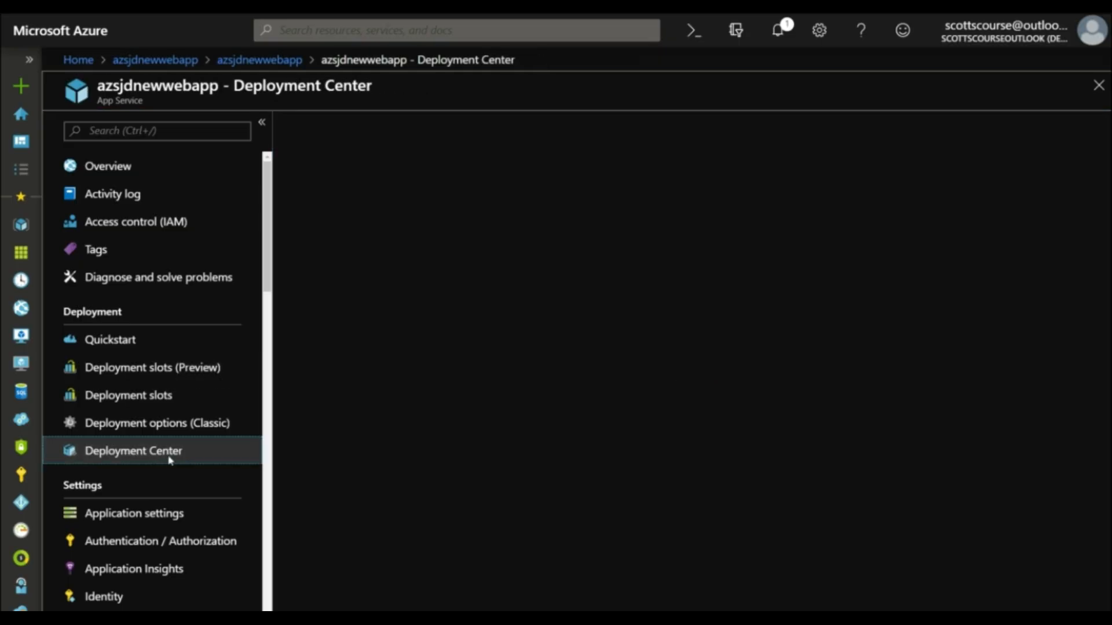
{"action": "scroll", "coordinate": [415, 291], "scroll_direction": "down", "scroll_amount": 2}
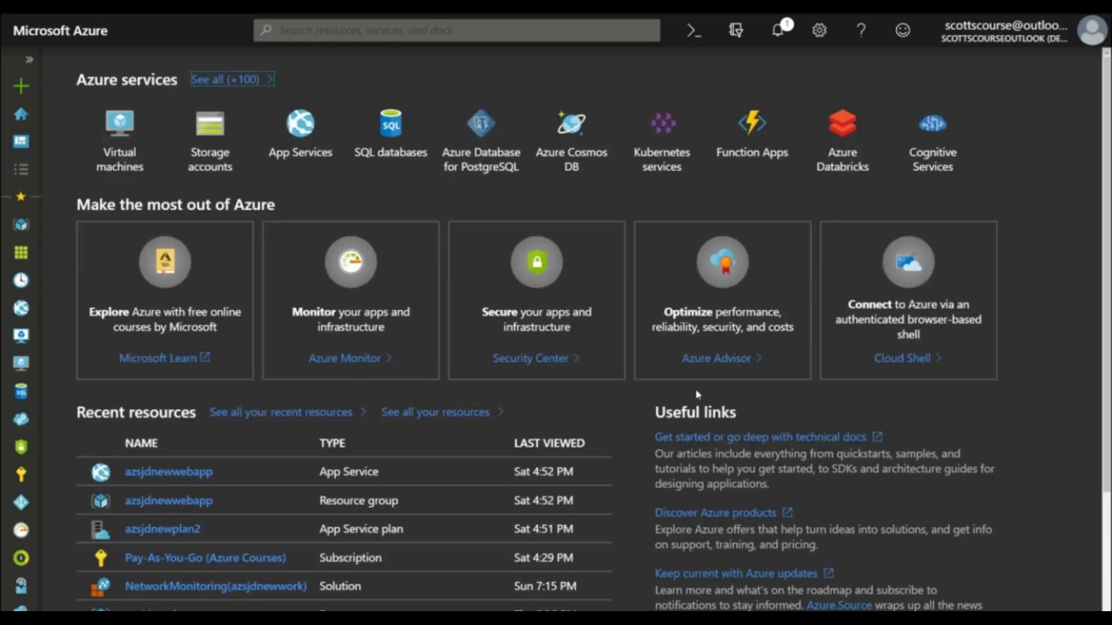
Step: Start creating a new Web App resource and name the app azsjdnewcontainerapp
{"action": "left_click", "coordinate": [21, 87]}
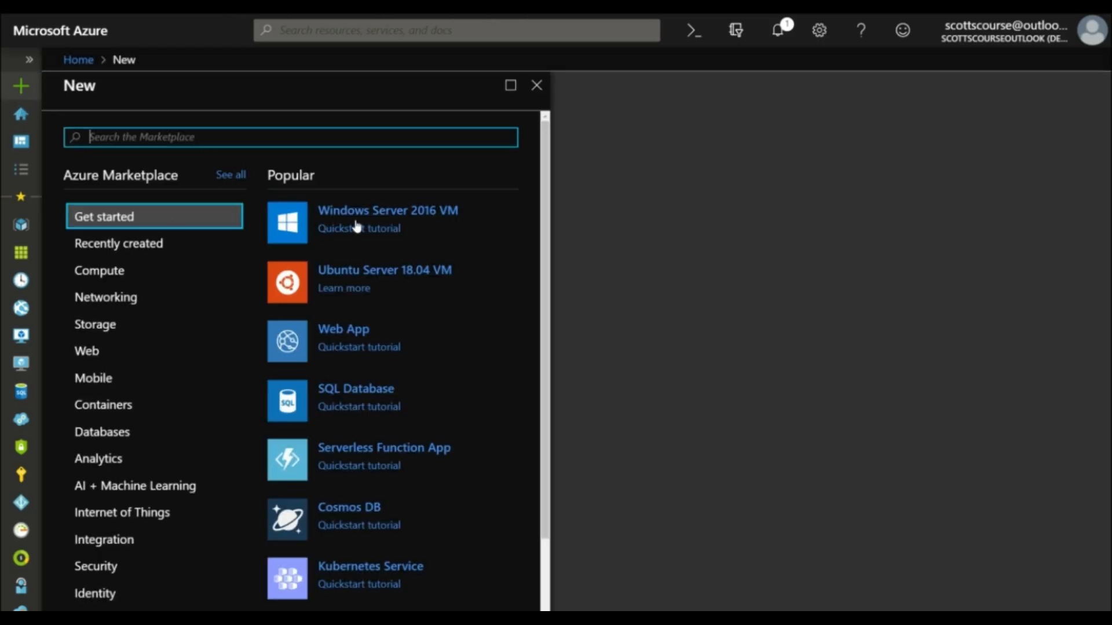
{"action": "left_click", "coordinate": [342, 331]}
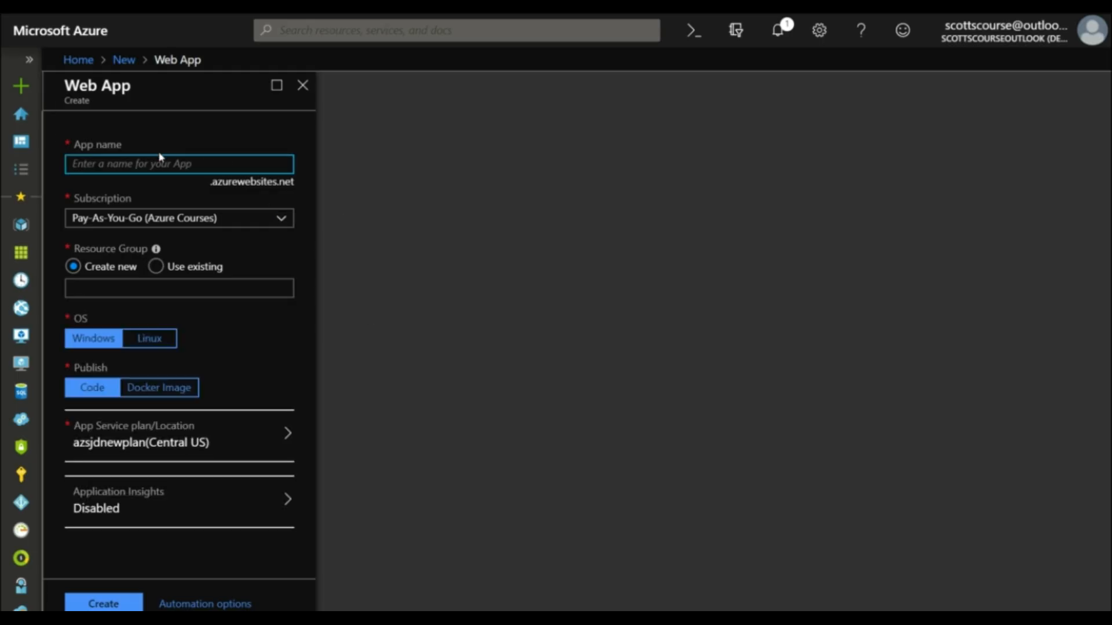
{"action": "type", "text": "azsjd"}
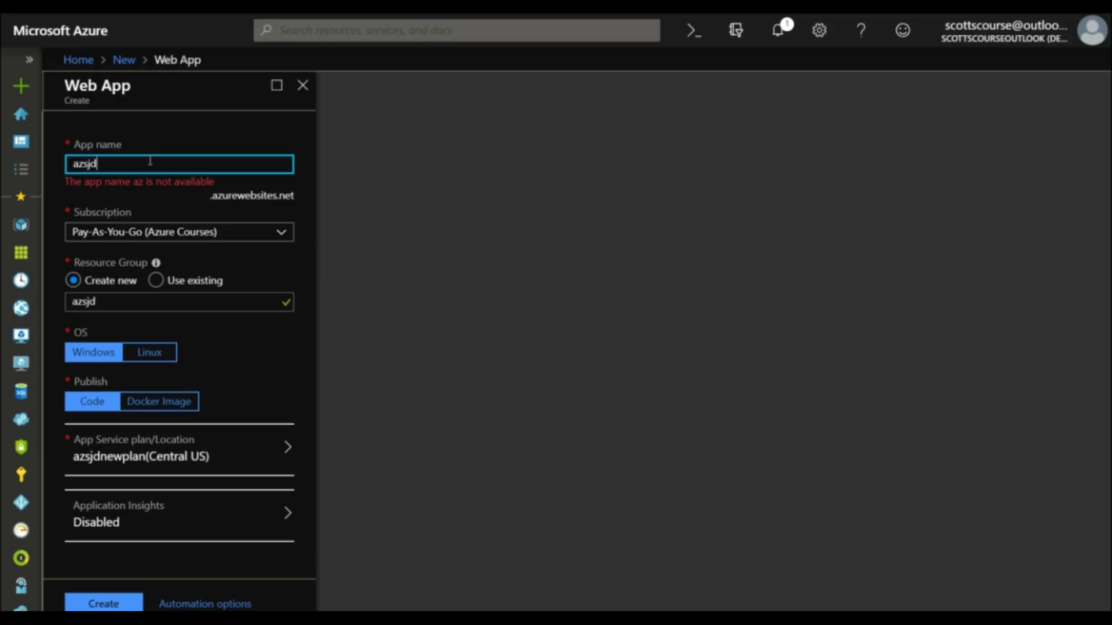
{"action": "type", "text": "newcontainerapp"}
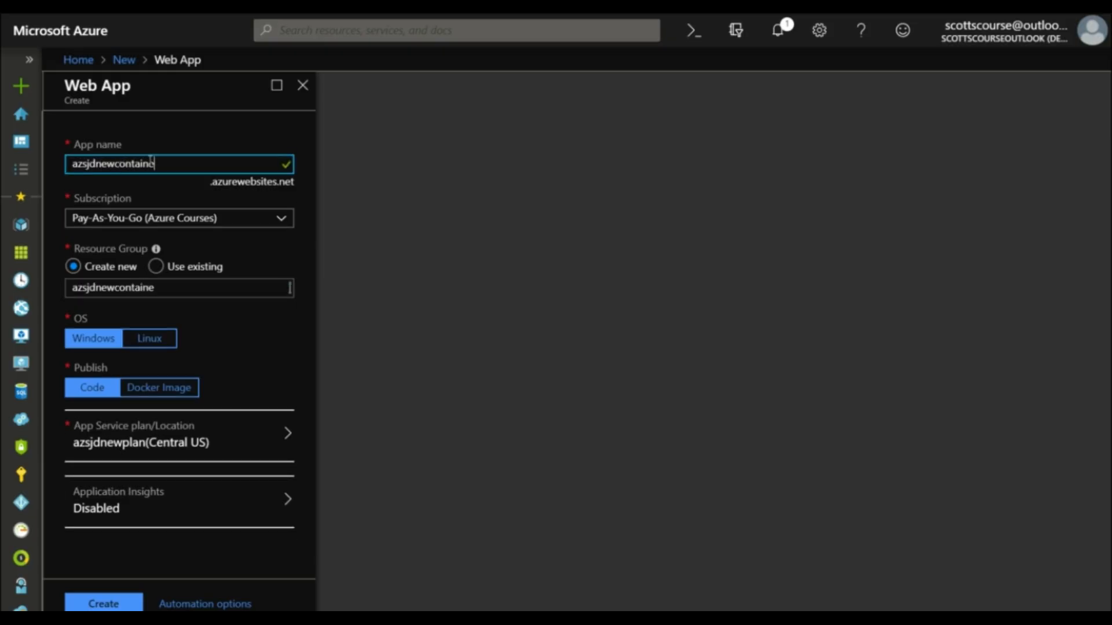
Step: Assign the app to the existing resource group azsjdnewwebapp and set it to Linux with Docker Image publishing
{"action": "left_click", "coordinate": [155, 266]}
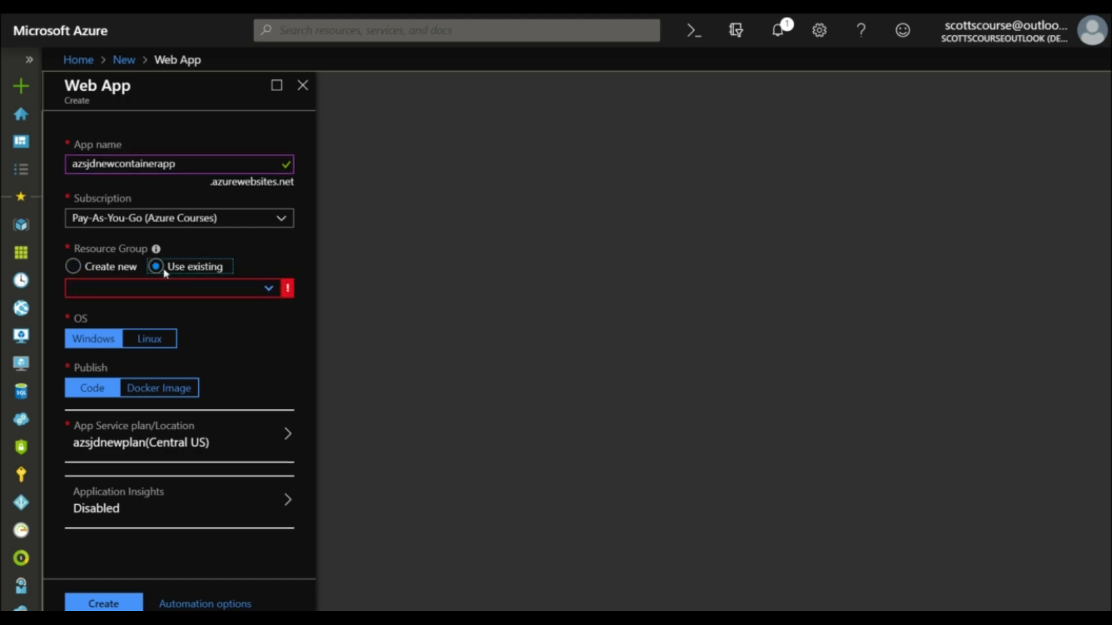
{"action": "left_click", "coordinate": [267, 290]}
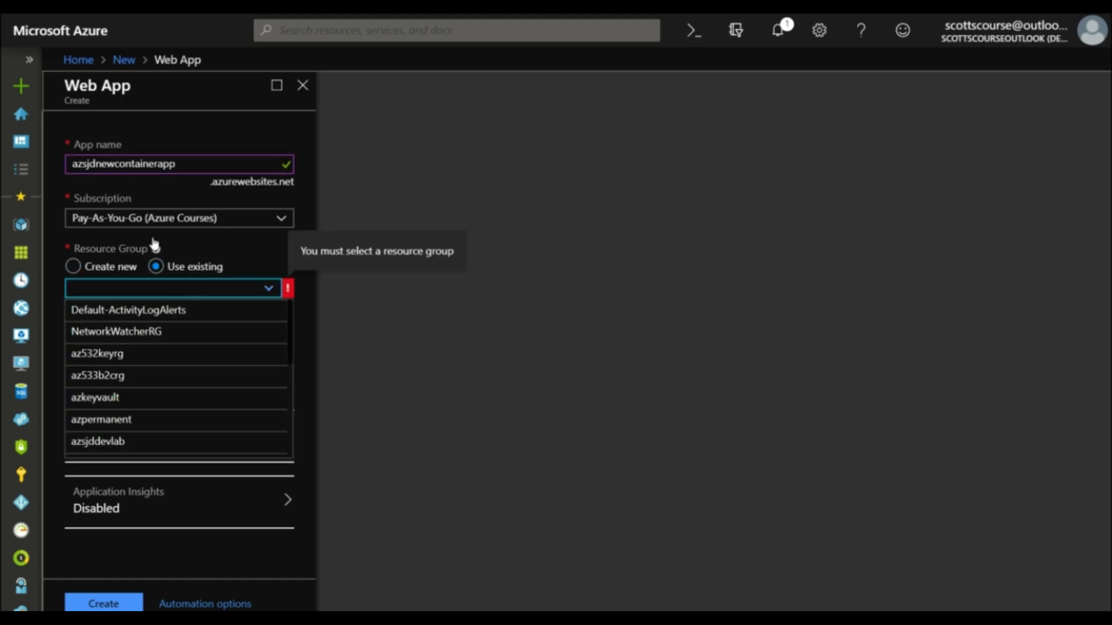
{"action": "type", "text": "newwe"}
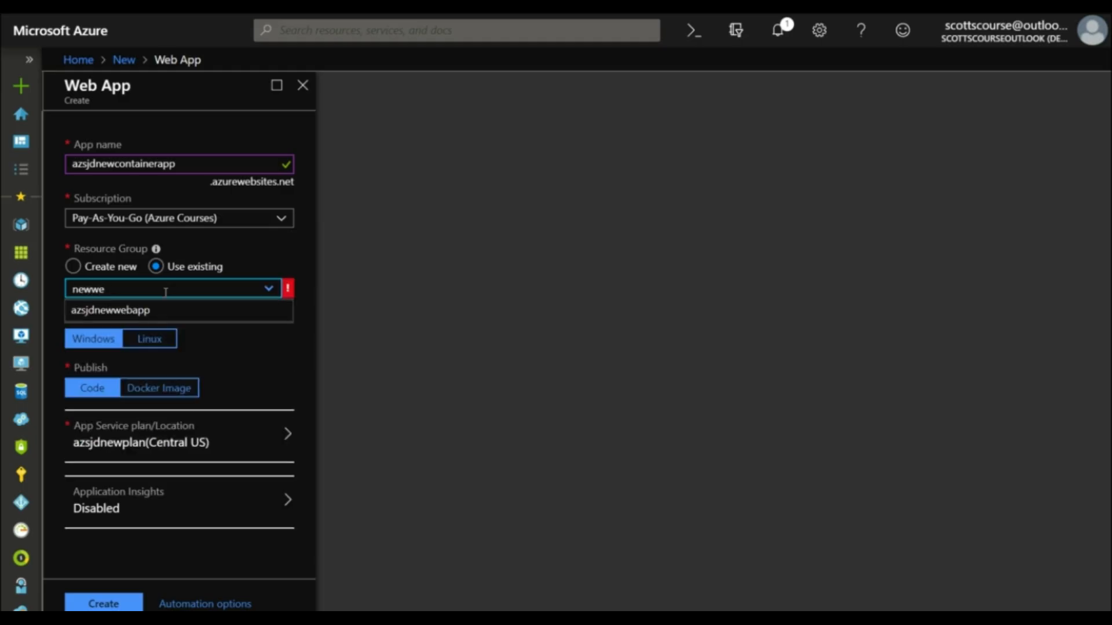
{"action": "left_click", "coordinate": [139, 313]}
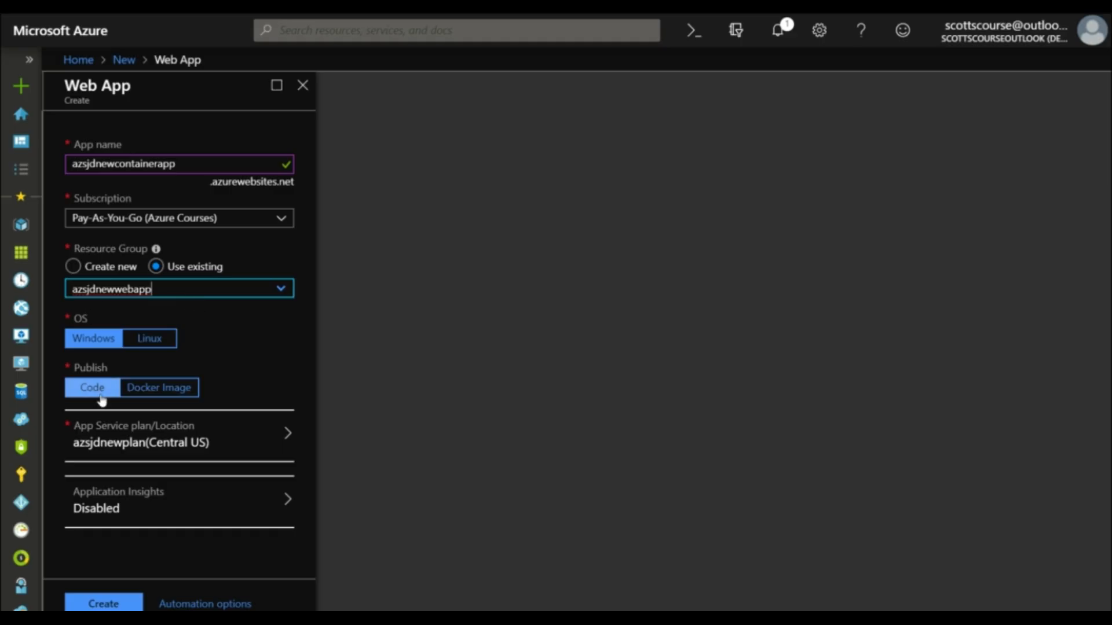
{"action": "left_click", "coordinate": [152, 340]}
{"action": "left_click", "coordinate": [155, 384]}
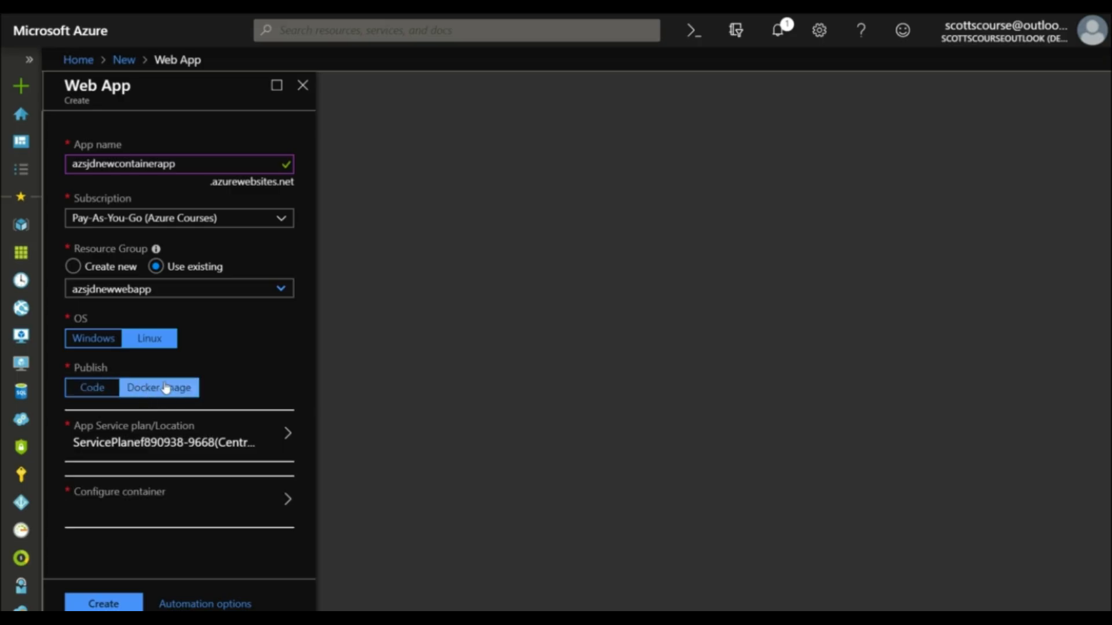
Step: Start a new App Service plan for the web app and name it azsjdnewcontainer
{"action": "left_click", "coordinate": [166, 442]}
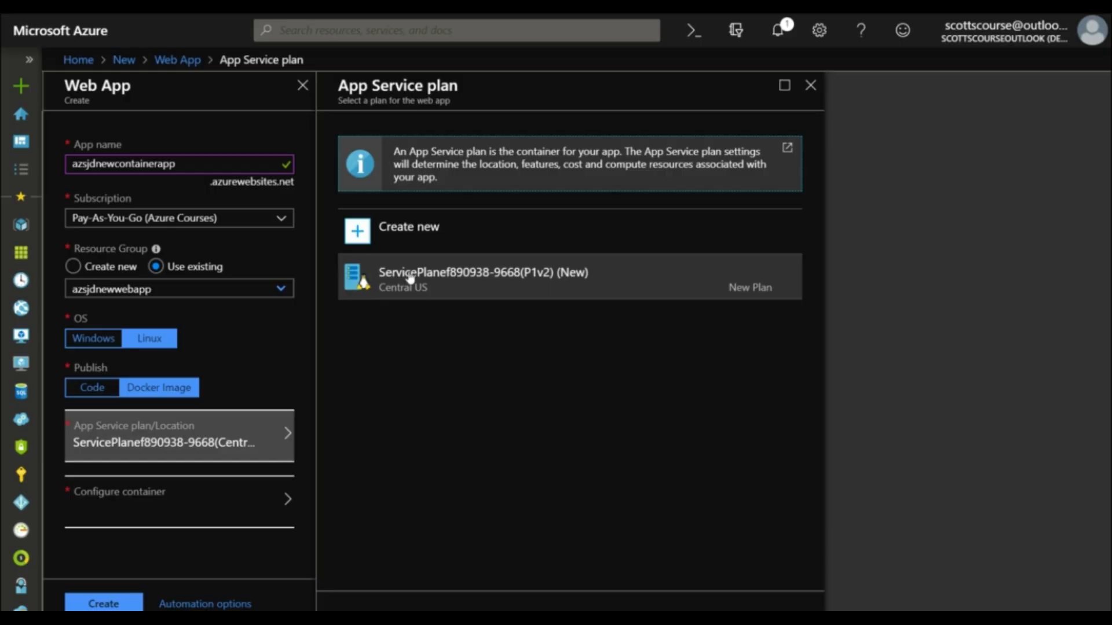
{"action": "left_click", "coordinate": [412, 242]}
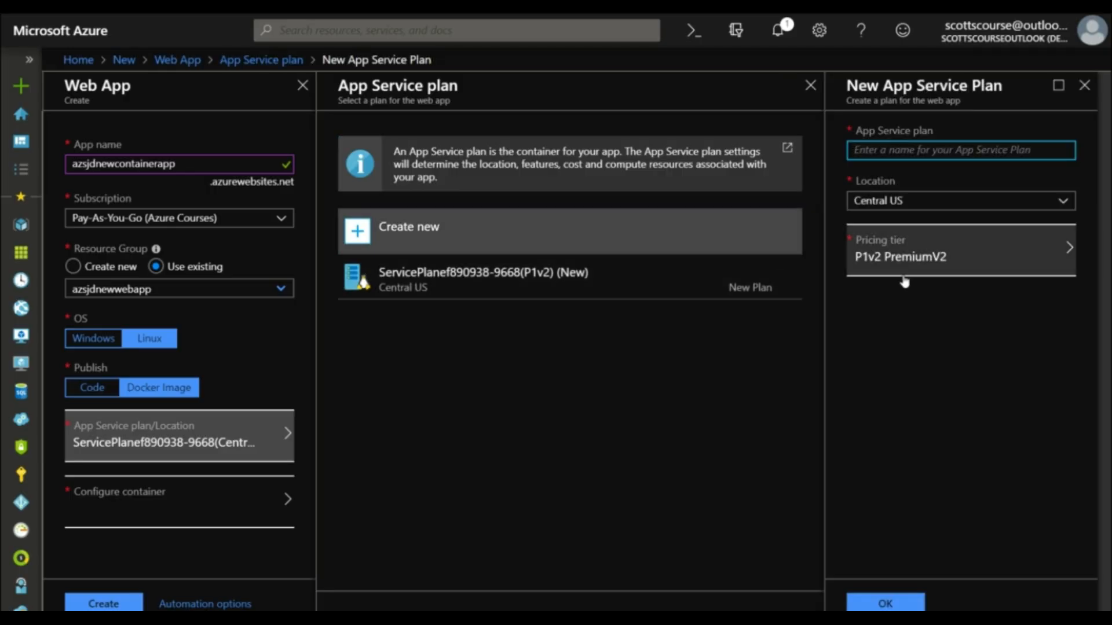
{"action": "type", "text": "az"}
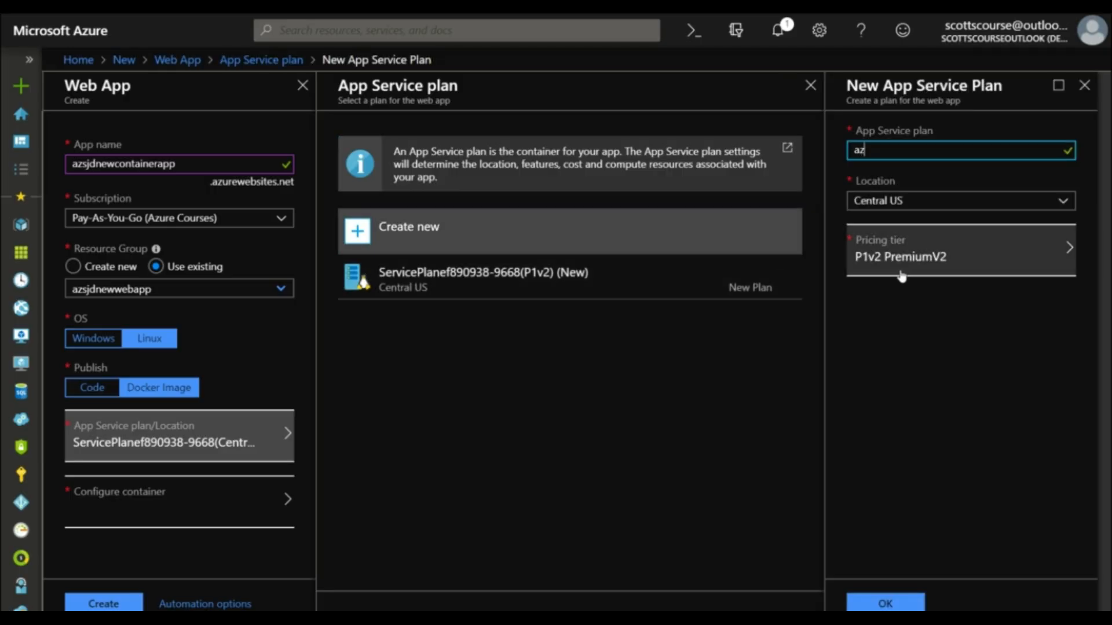
{"action": "type", "text": "sjdnewcontainer"}
Step: Set the new plan's pricing tier to the Dev / Test tier B1 and confirm the plan
{"action": "left_click", "coordinate": [914, 268]}
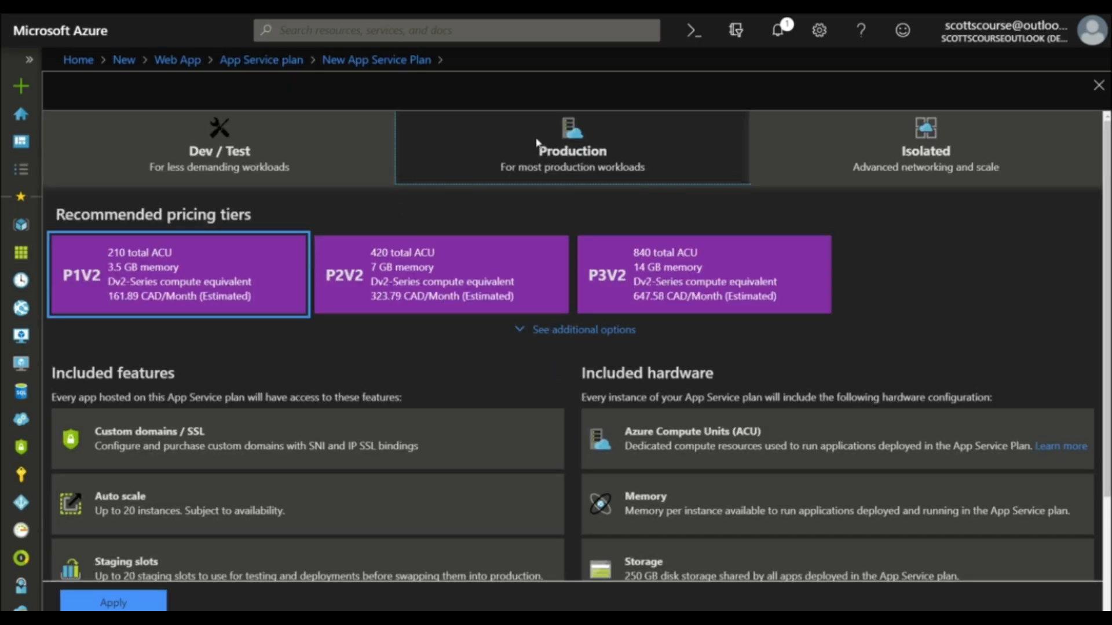
{"action": "left_click", "coordinate": [549, 335]}
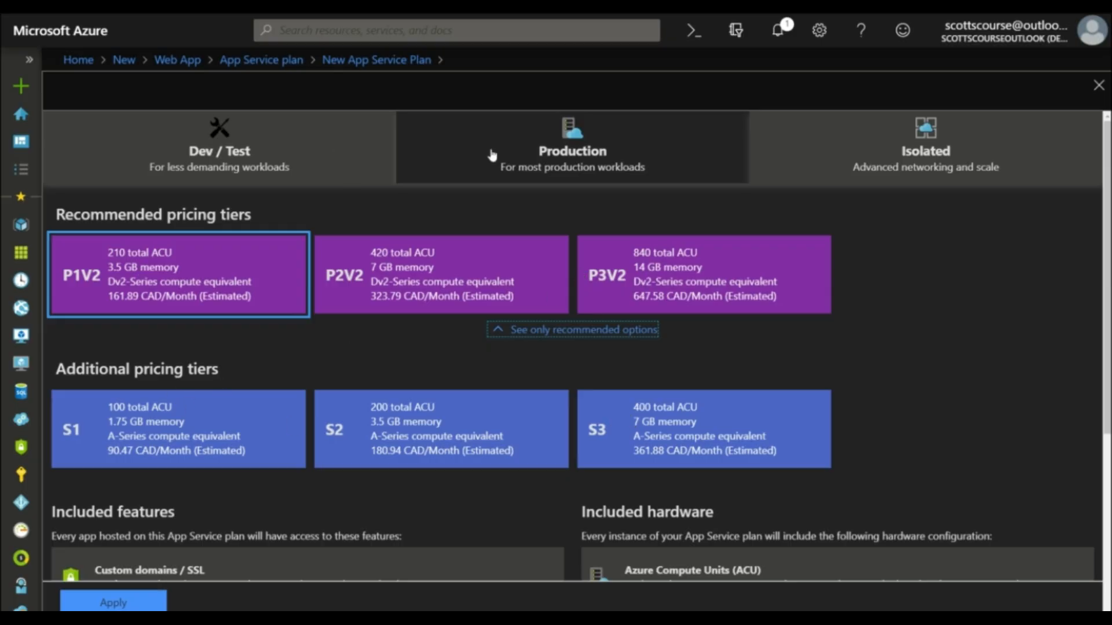
{"action": "left_click", "coordinate": [338, 150]}
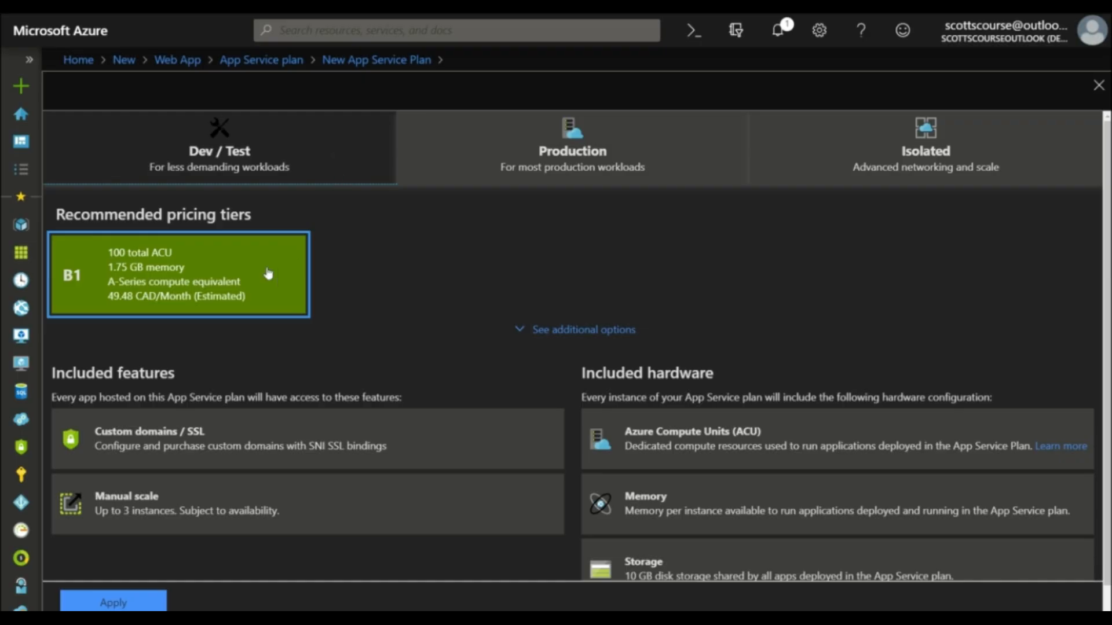
{"action": "left_click", "coordinate": [572, 331]}
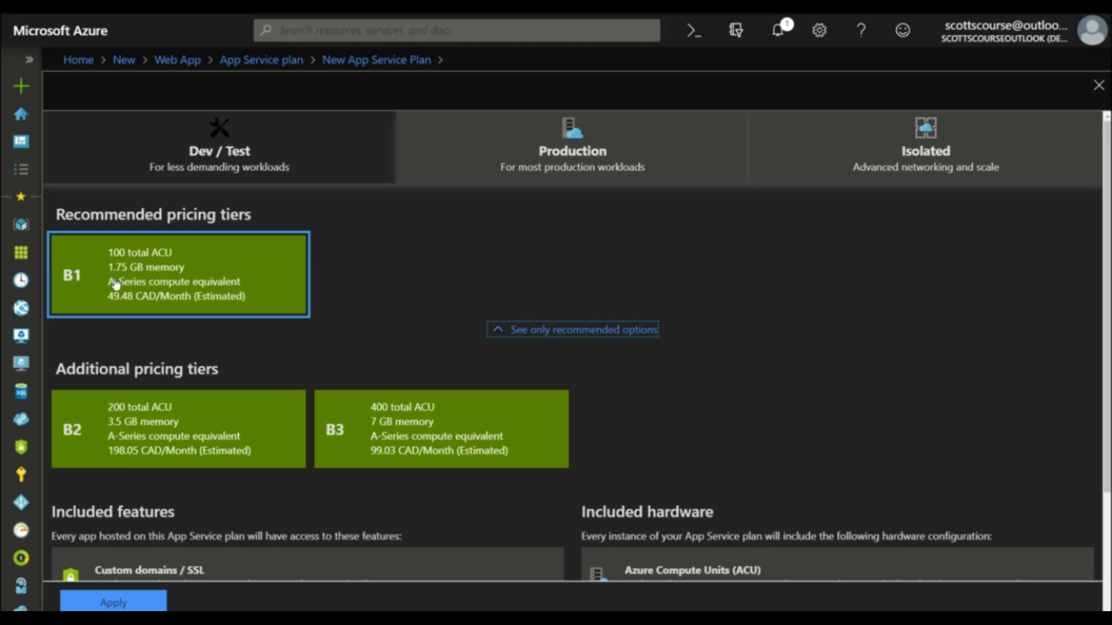
{"action": "scroll", "coordinate": [252, 358], "scroll_direction": "down", "scroll_amount": 1}
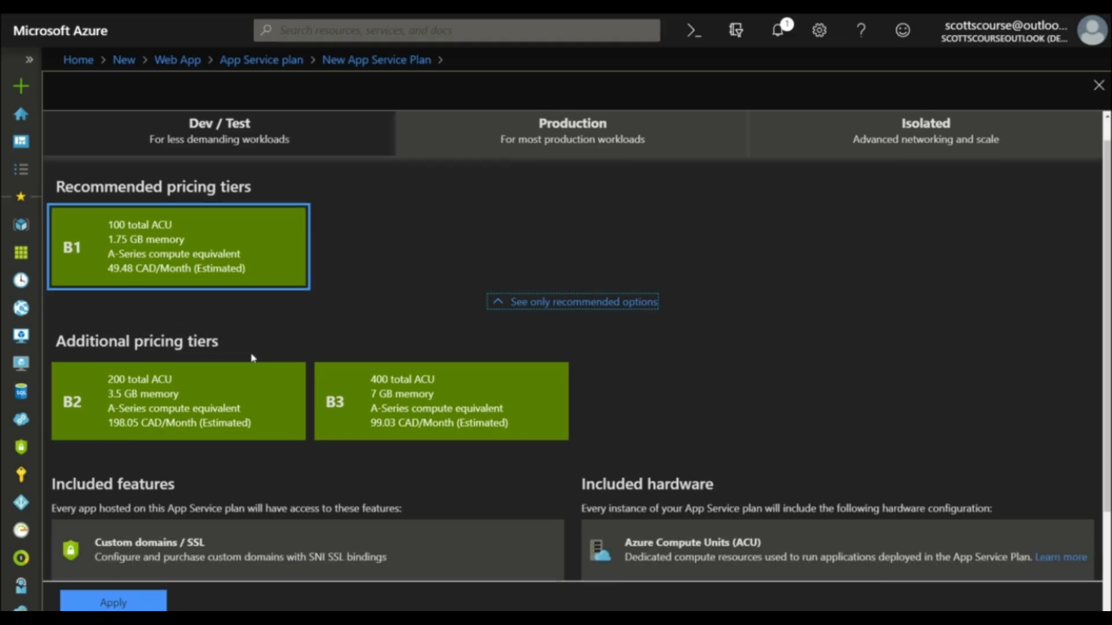
{"action": "scroll", "coordinate": [252, 358], "scroll_direction": "down", "scroll_amount": 3}
{"action": "scroll", "coordinate": [253, 358], "scroll_direction": "up", "scroll_amount": 4}
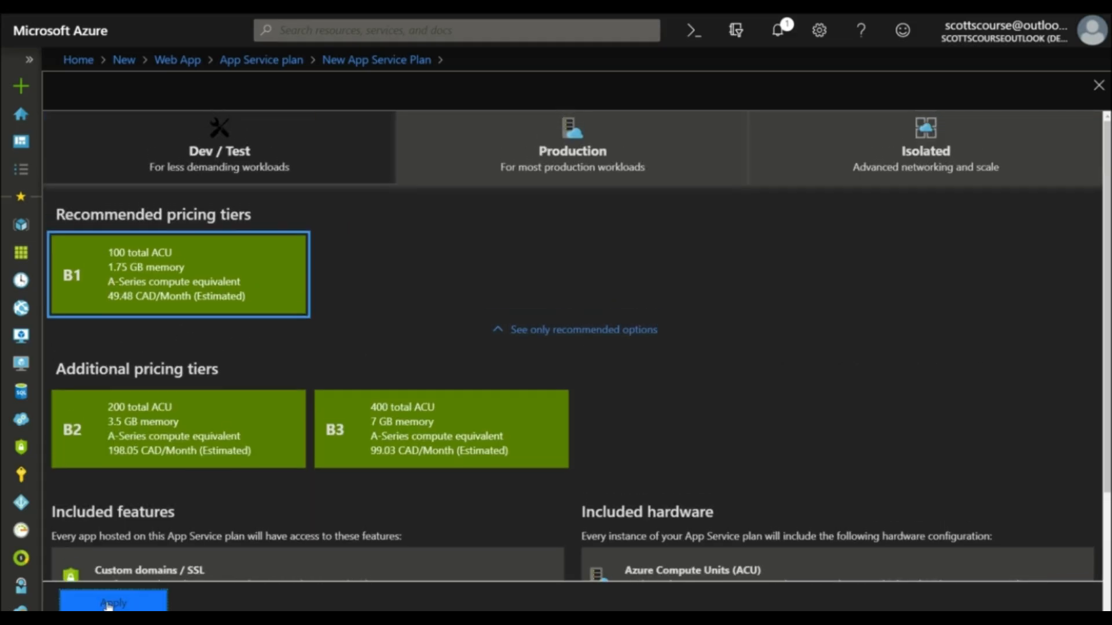
{"action": "left_click", "coordinate": [107, 604]}
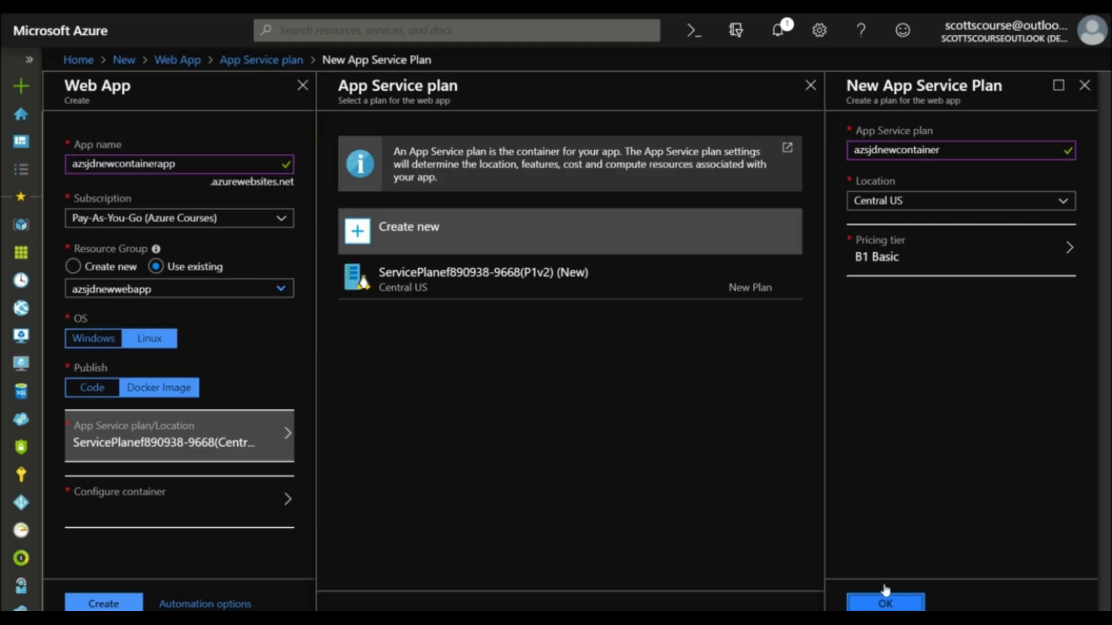
{"action": "left_click", "coordinate": [885, 602]}
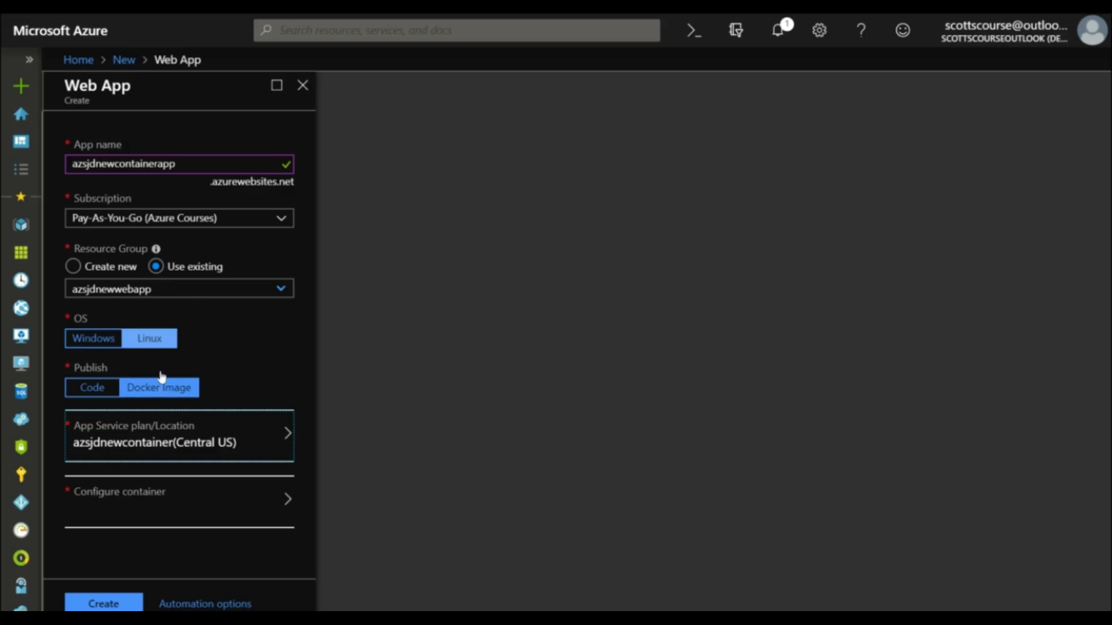
Step: Configure a single container from the Quickstart sample Static site, and create the web app
{"action": "left_click", "coordinate": [123, 502]}
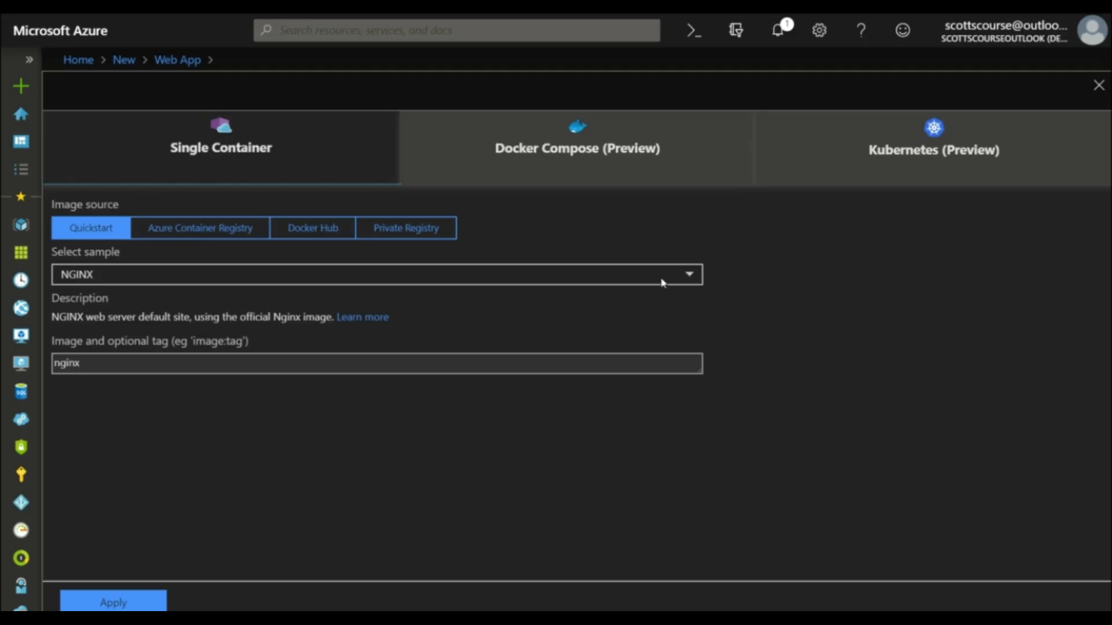
{"action": "left_click", "coordinate": [688, 277]}
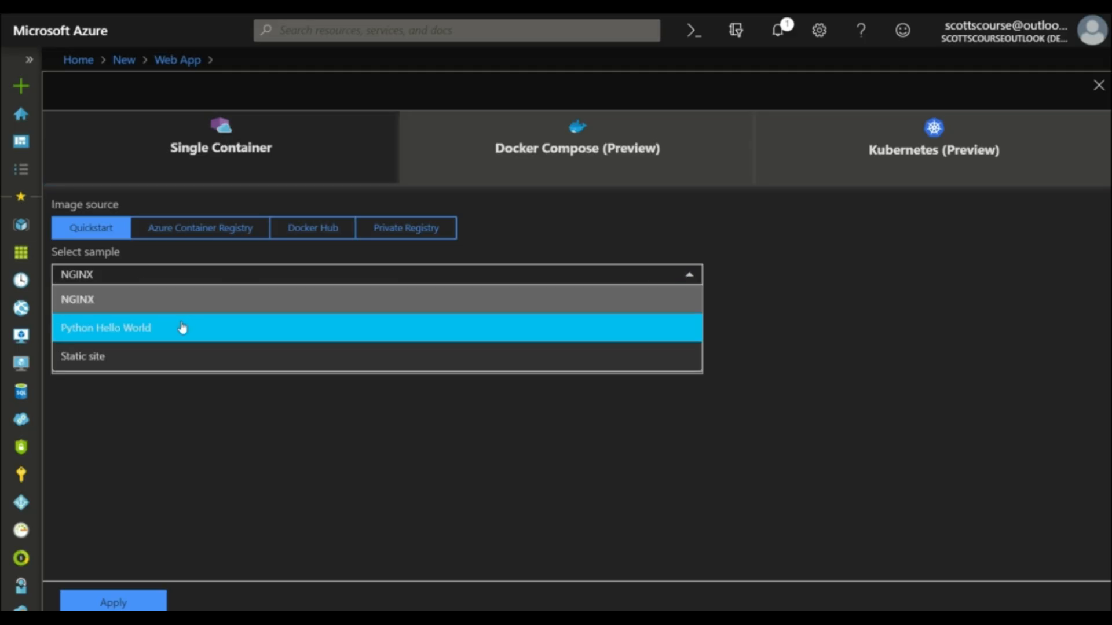
{"action": "left_click", "coordinate": [95, 356]}
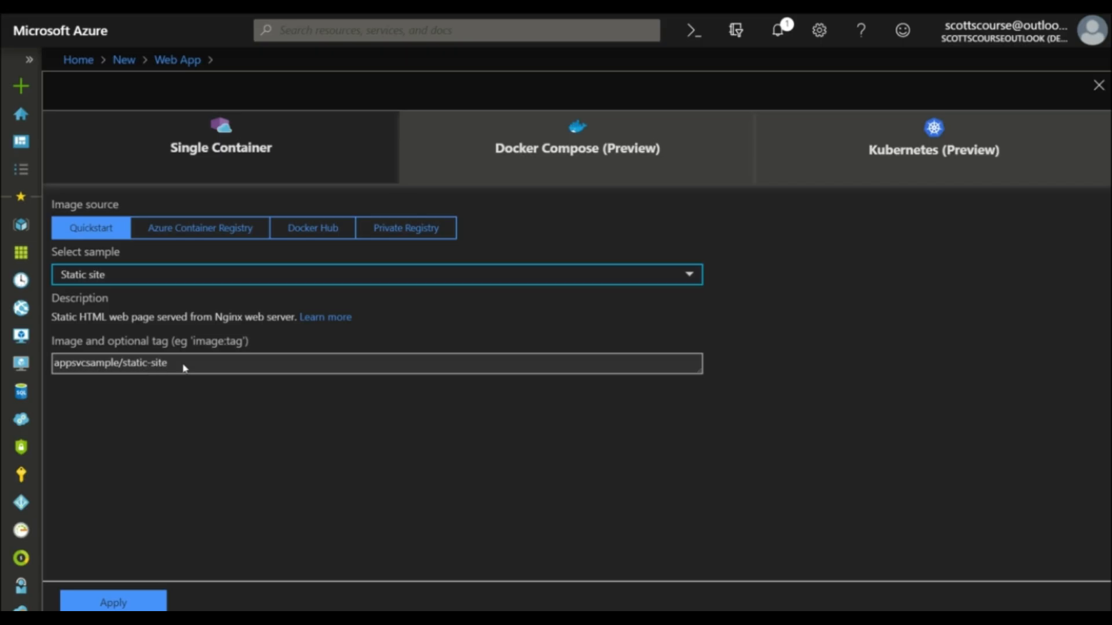
{"action": "left_click", "coordinate": [114, 602]}
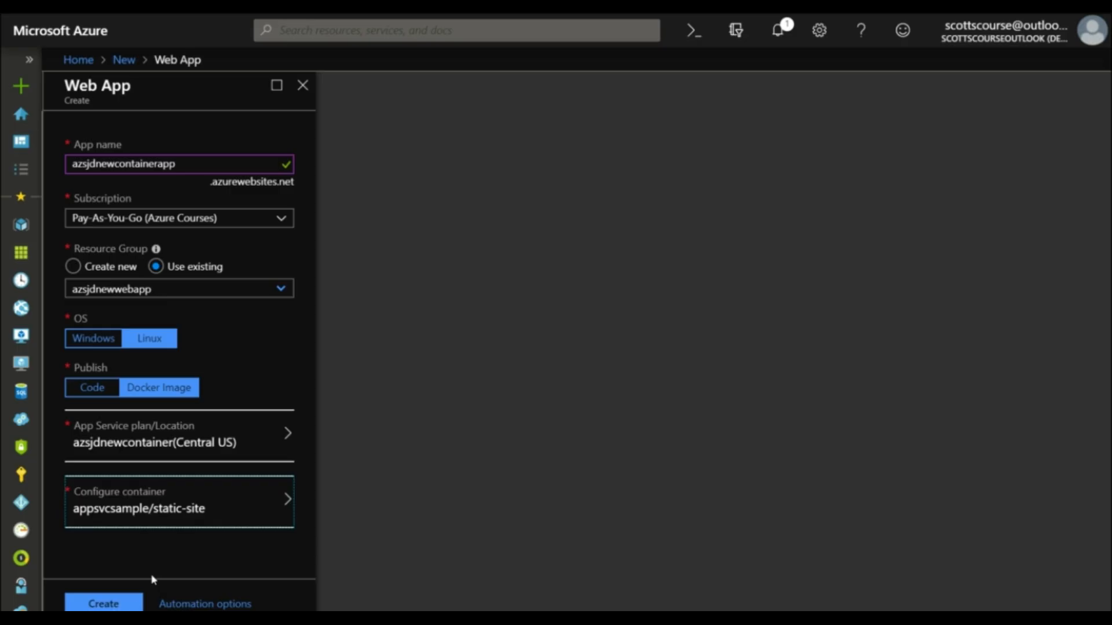
{"action": "left_click", "coordinate": [100, 605]}
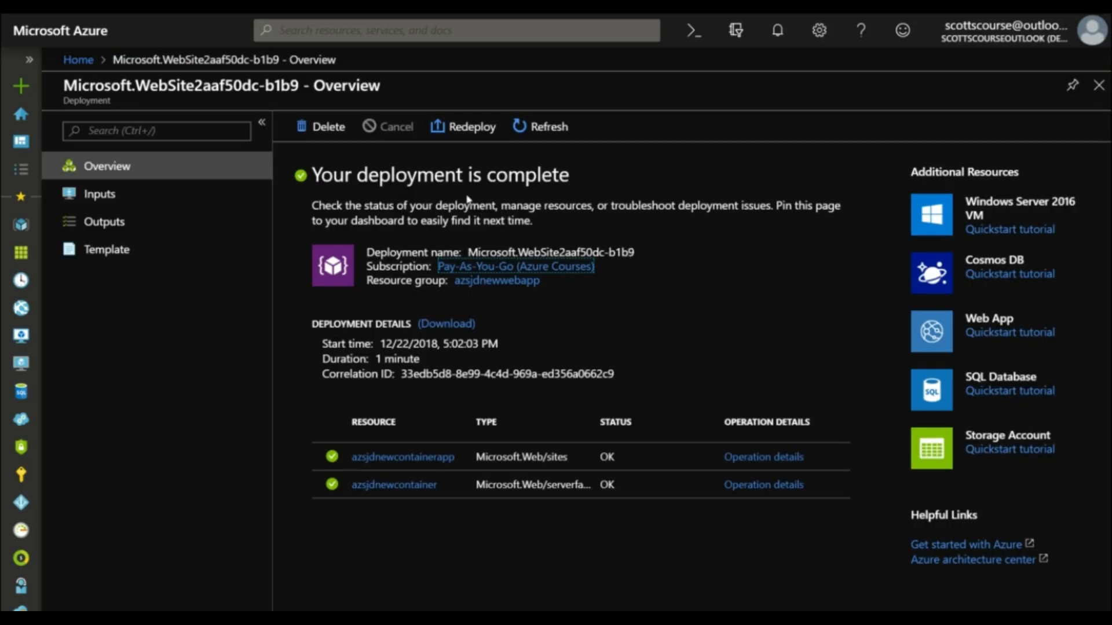
Step: Check the deployment duration, then open the azsjdnewcontainerapp resource and review its overview
{"action": "triple_click", "coordinate": [405, 359]}
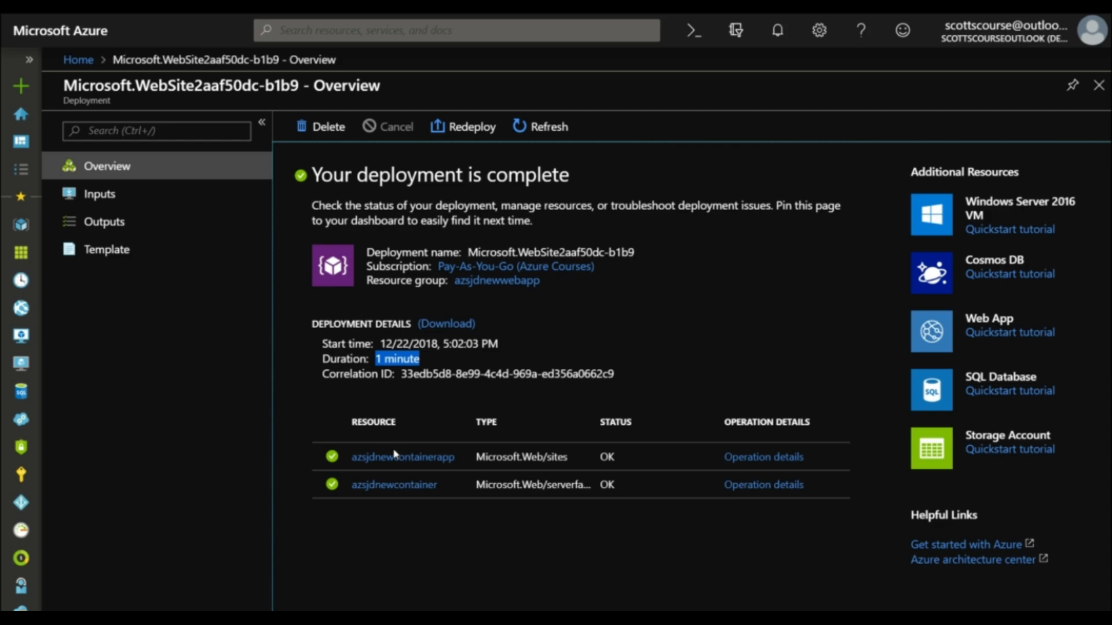
{"action": "left_click", "coordinate": [408, 456]}
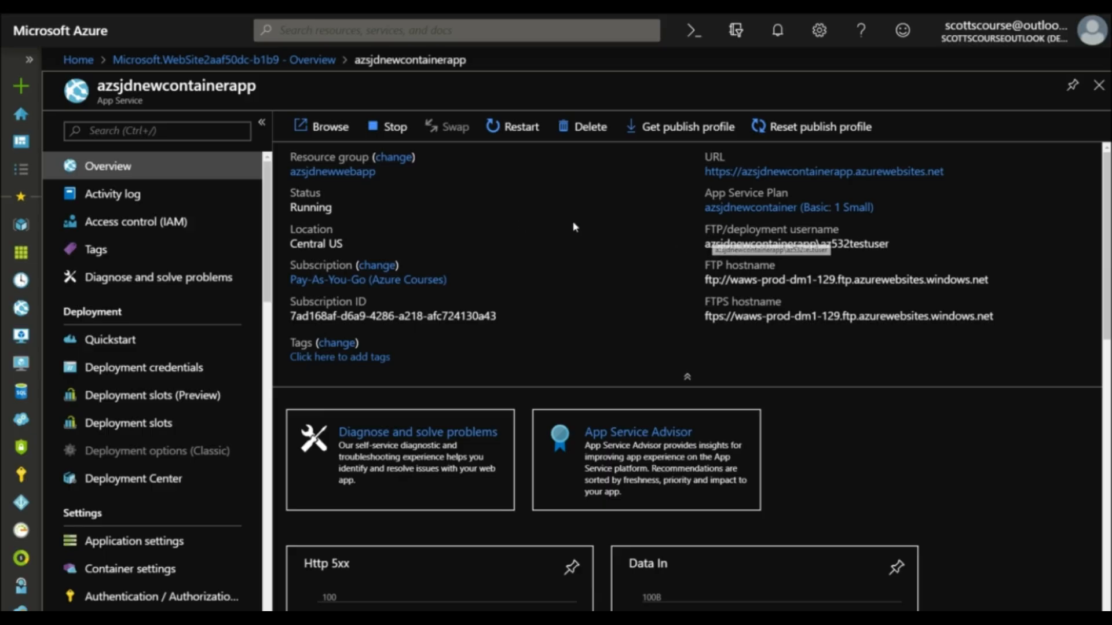
{"action": "scroll", "coordinate": [576, 220], "scroll_direction": "down", "scroll_amount": 8}
{"action": "scroll", "coordinate": [608, 237], "scroll_direction": "up", "scroll_amount": 8}
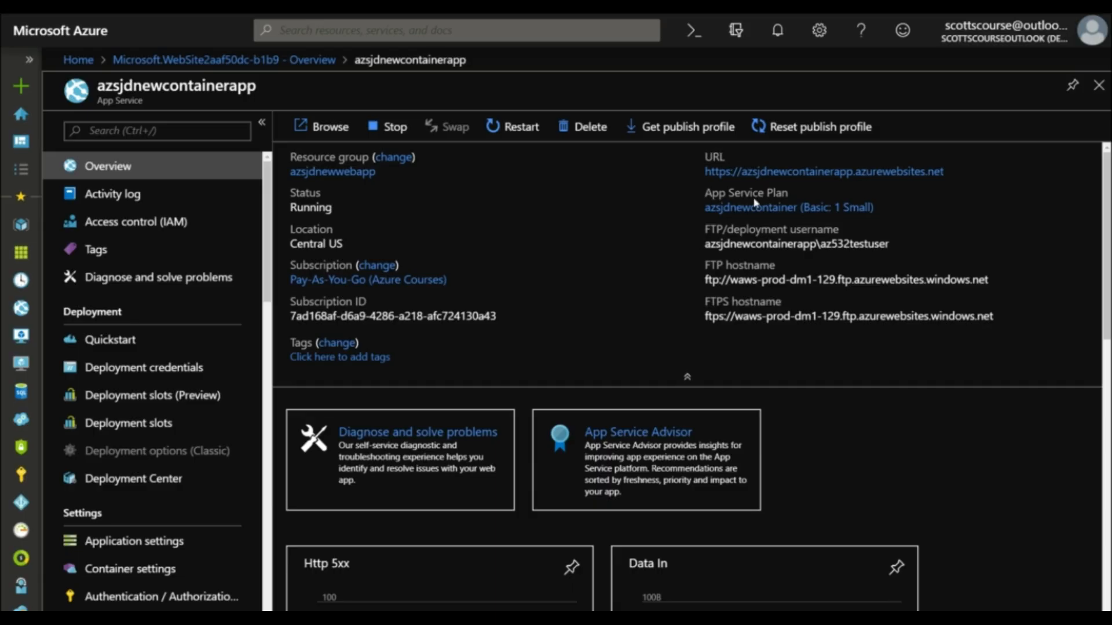
Step: Open the container app's URL and examine the served page at a larger zoom
{"action": "left_click", "coordinate": [771, 172]}
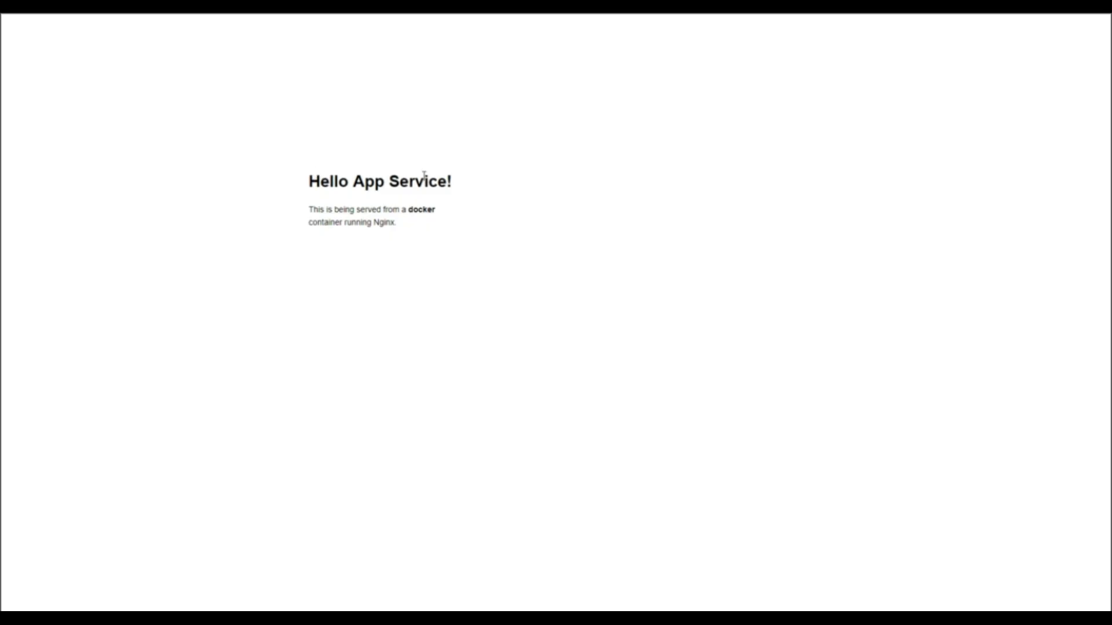
{"action": "left_click_drag", "start_coordinate": [311, 210], "coordinate": [422, 222]}
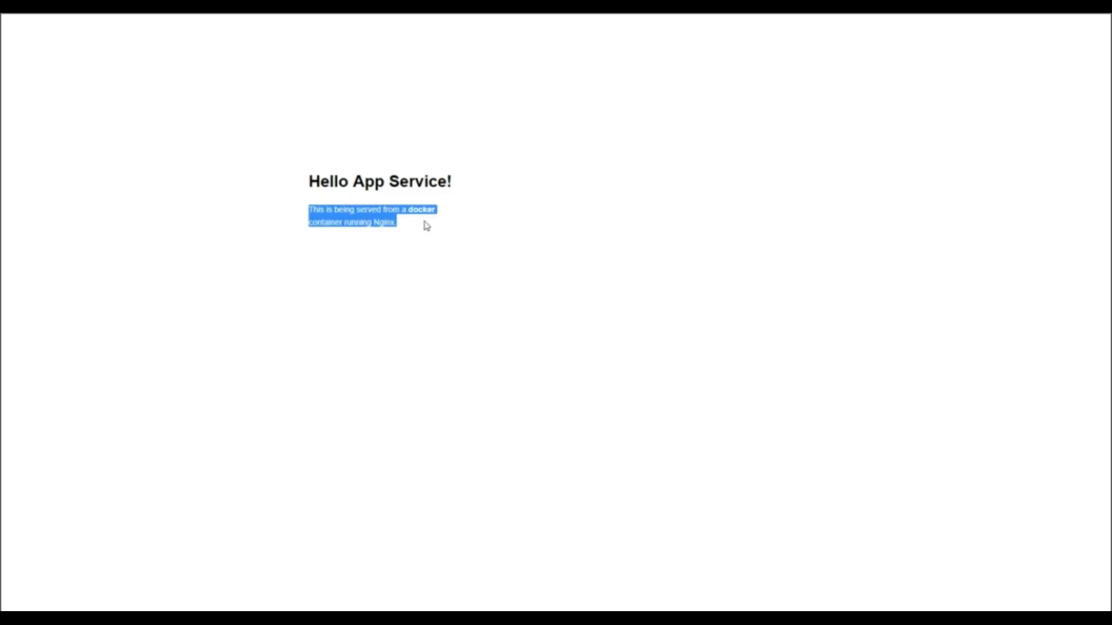
{"action": "key", "text": "ctrl+plus"}
{"action": "key", "text": "ctrl+plus"}
{"action": "key", "text": "ctrl+plus"}
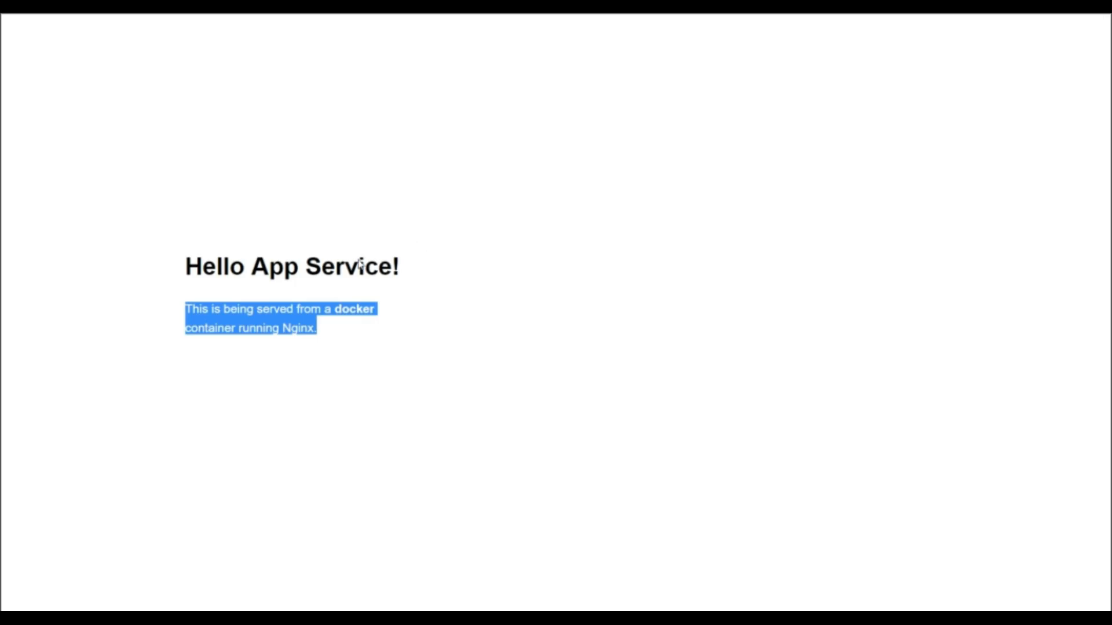
{"action": "left_click", "coordinate": [342, 310]}
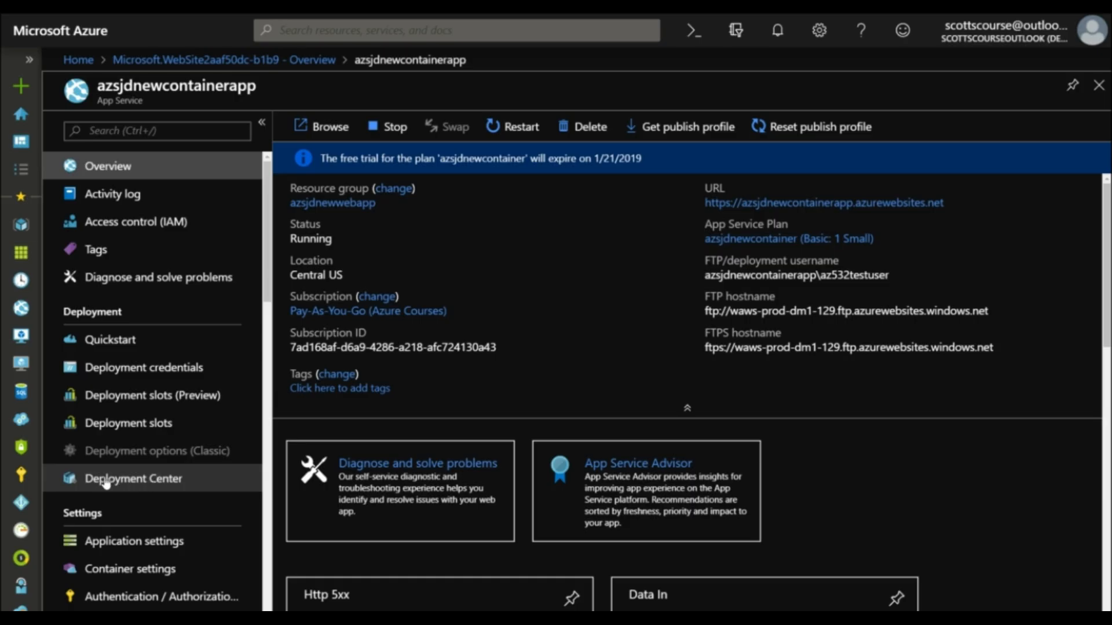
Step: Review the Azure DevOps continuous delivery information in the Deployment Center of azsjdnewcontainerapp
{"action": "left_click", "coordinate": [139, 485]}
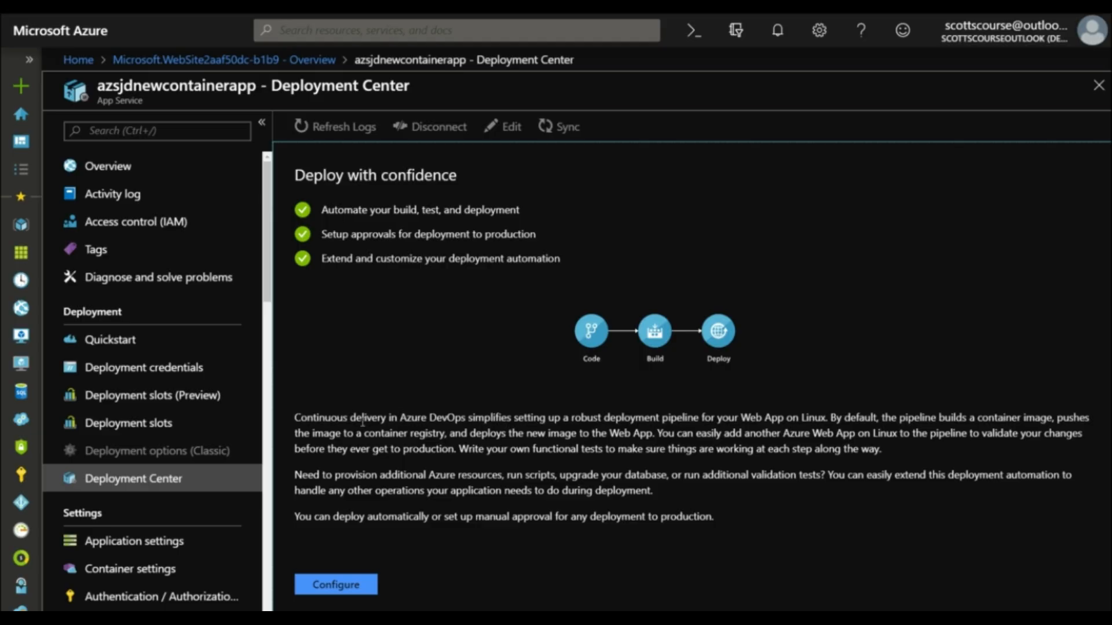
{"action": "left_click_drag", "start_coordinate": [400, 417], "coordinate": [467, 420]}
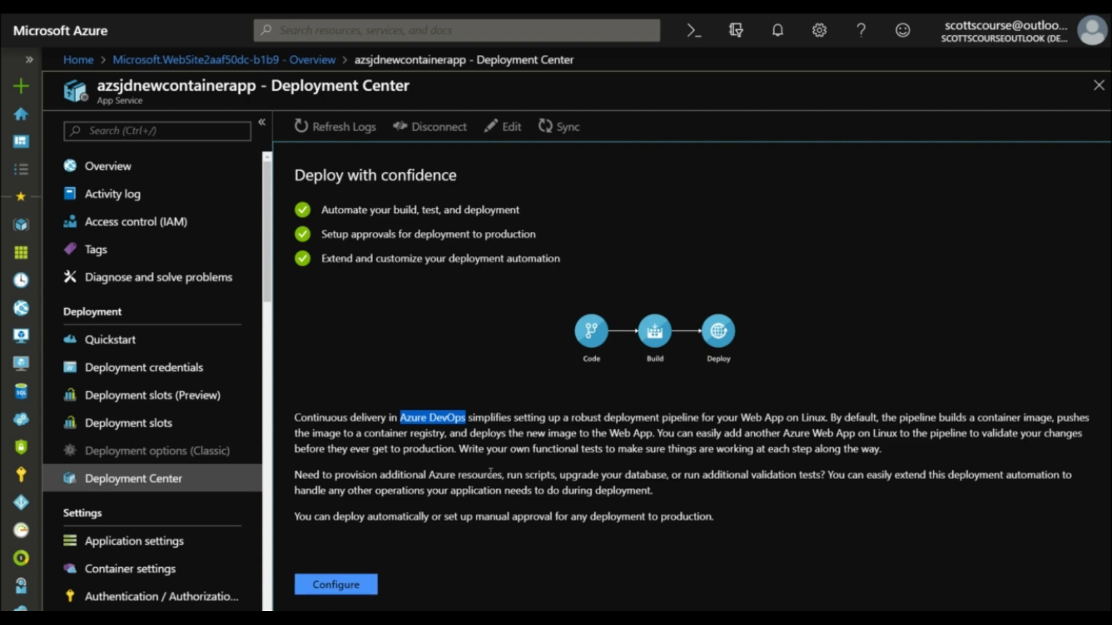
{"action": "left_click", "coordinate": [605, 433]}
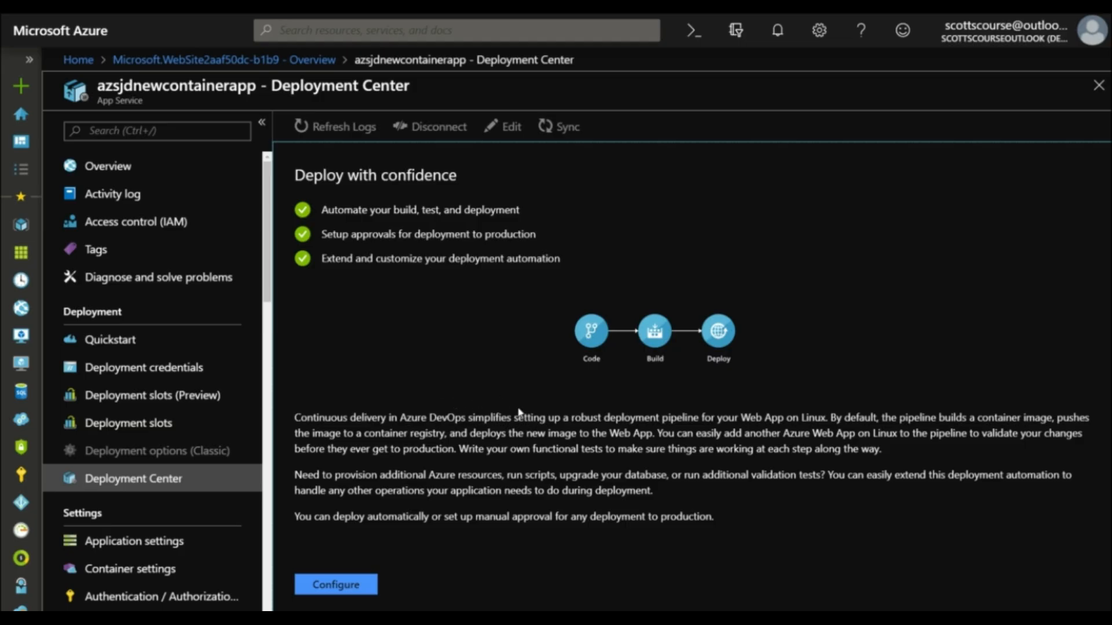
Step: Examine the container settings of azsjdnewcontainerapp, including image source, continuous deployment and the Docker logs
{"action": "scroll", "coordinate": [133, 400], "scroll_direction": "down", "scroll_amount": 3}
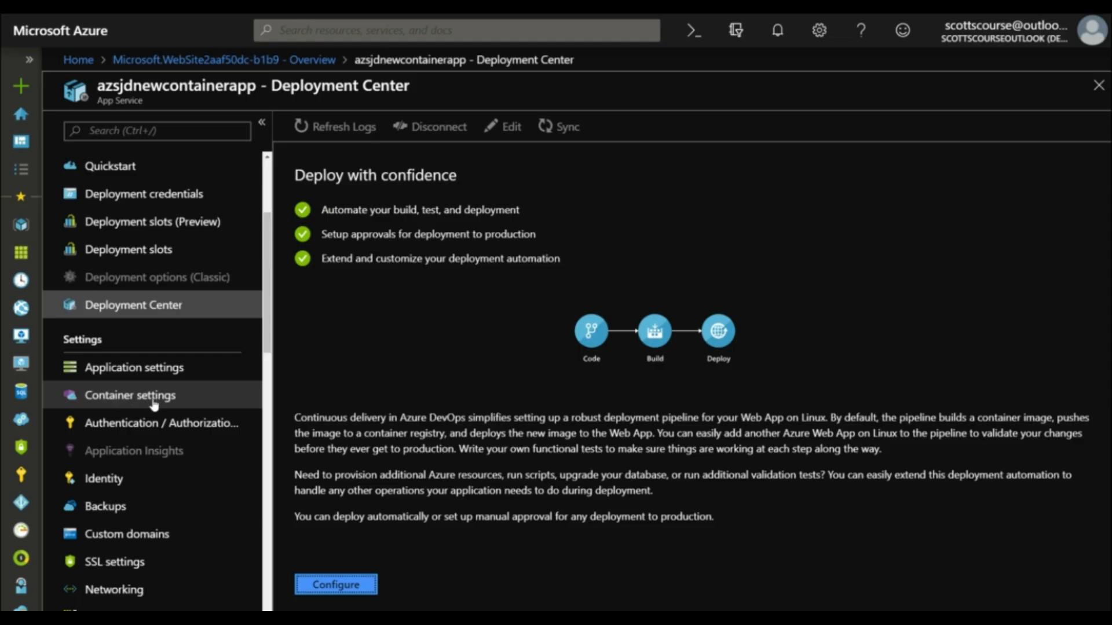
{"action": "left_click", "coordinate": [105, 399]}
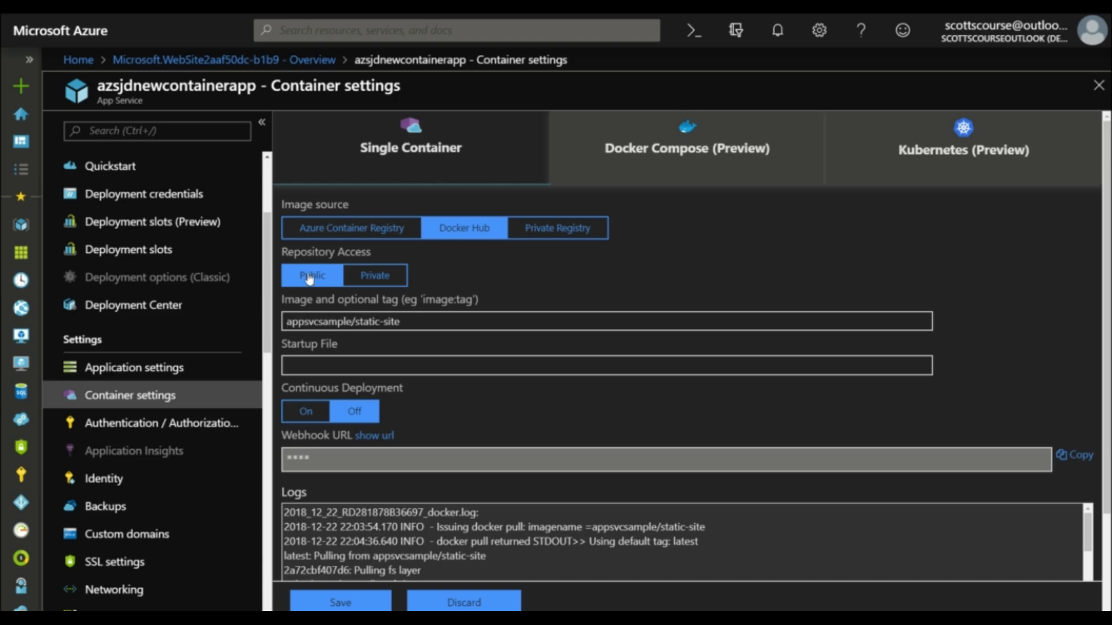
{"action": "scroll", "coordinate": [309, 289], "scroll_direction": "down", "scroll_amount": 2}
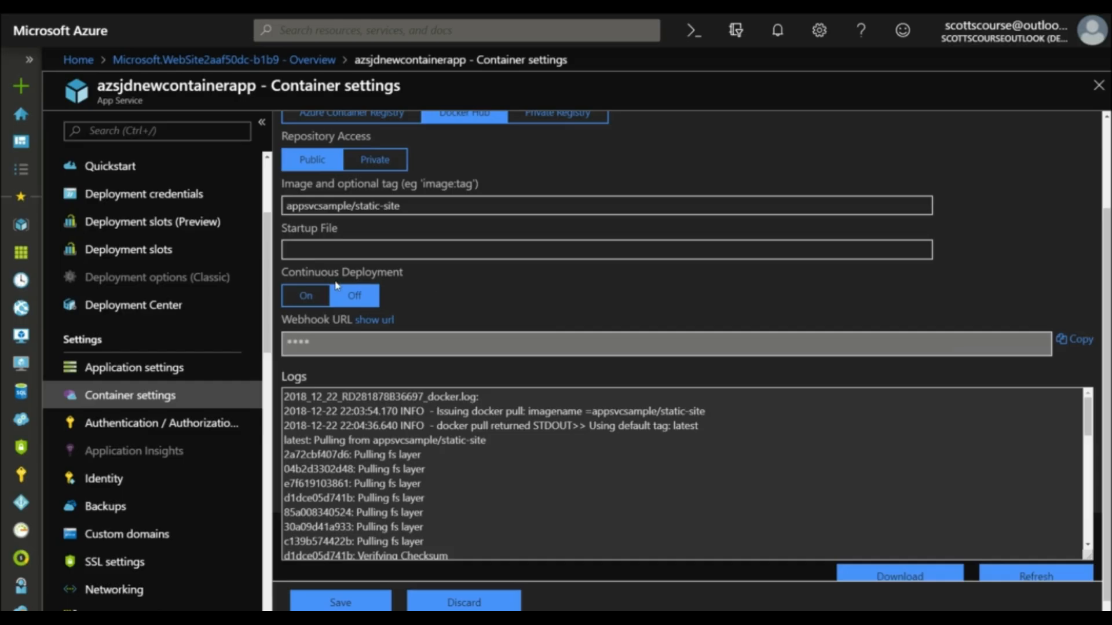
{"action": "scroll", "coordinate": [511, 406], "scroll_direction": "down", "scroll_amount": 1}
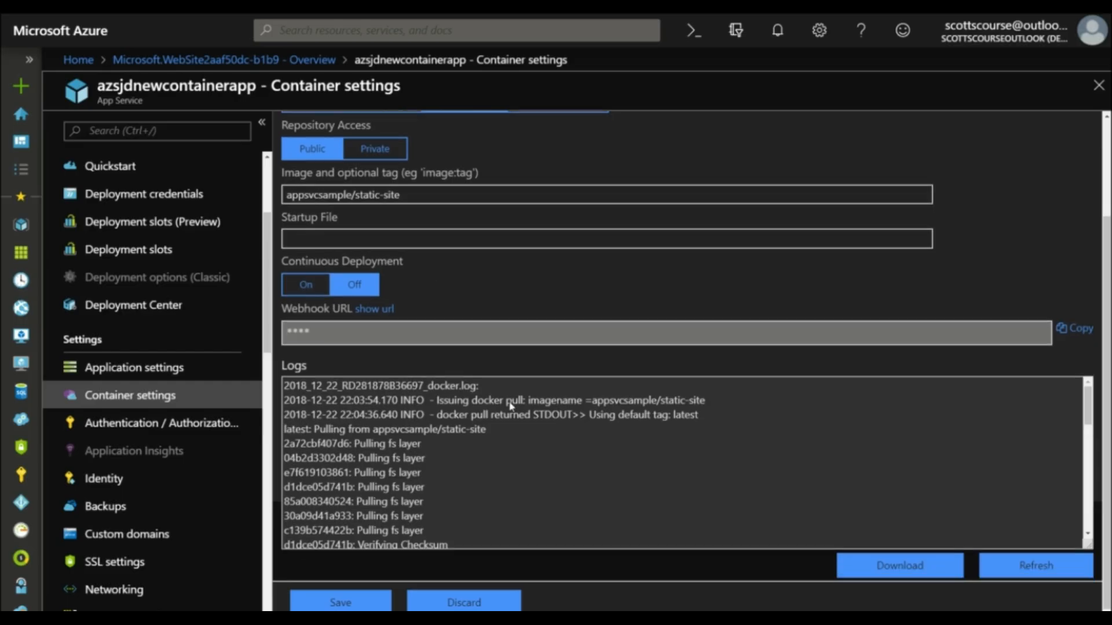
Step: Read through the Docker log of azsjdnewcontainerapp, from the image pull to the container start
{"action": "scroll", "coordinate": [458, 428], "scroll_direction": "down", "scroll_amount": 10}
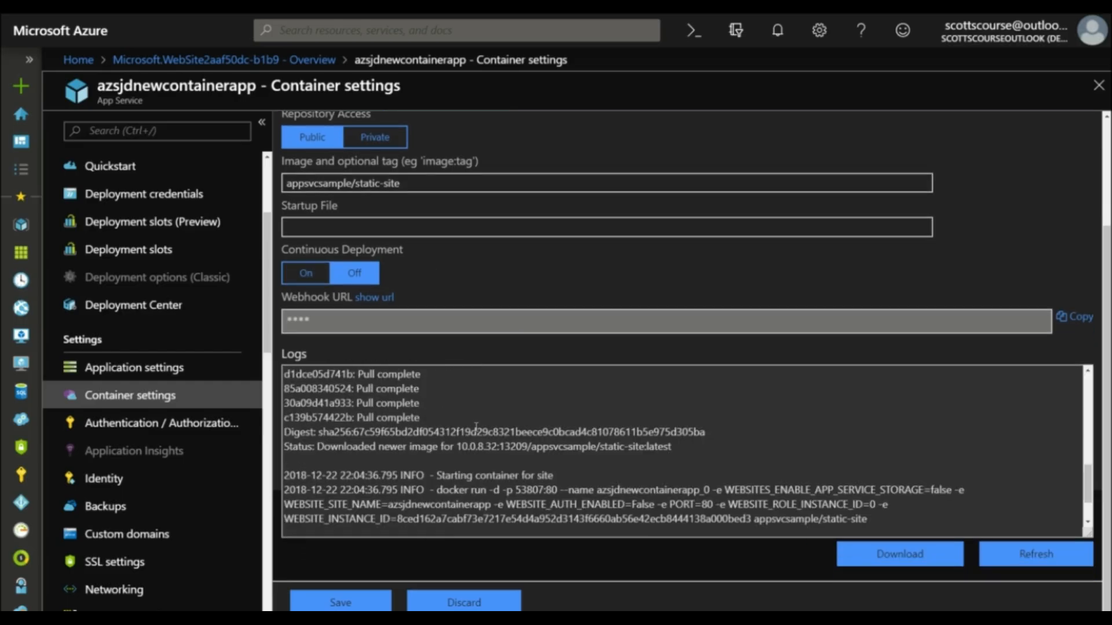
{"action": "scroll", "coordinate": [445, 446], "scroll_direction": "up", "scroll_amount": 10}
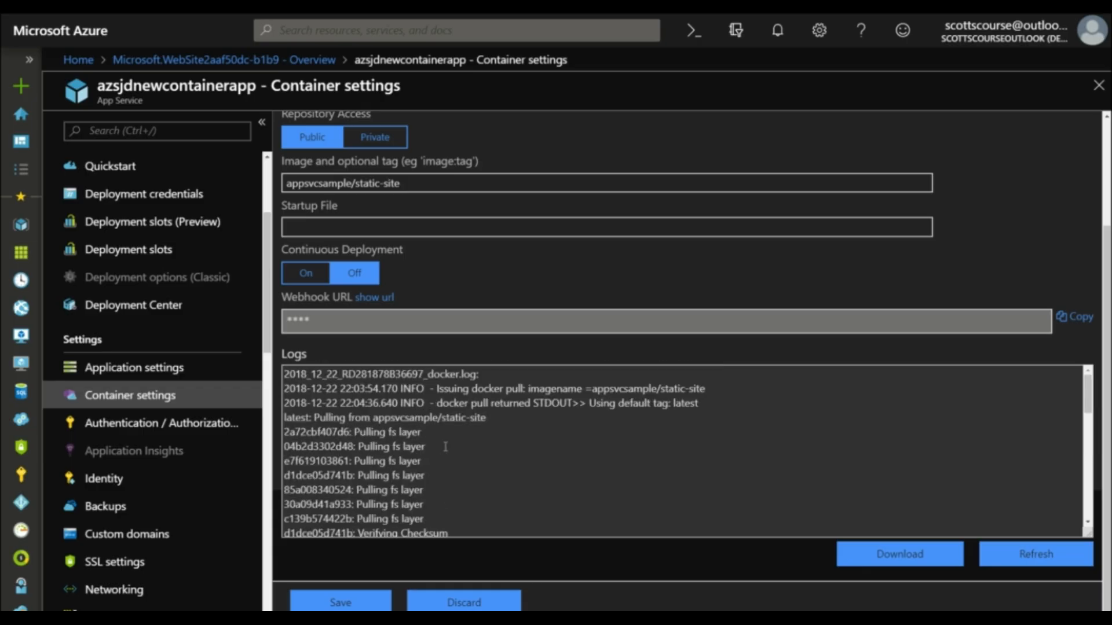
{"action": "scroll", "coordinate": [493, 305], "scroll_direction": "up", "scroll_amount": 3}
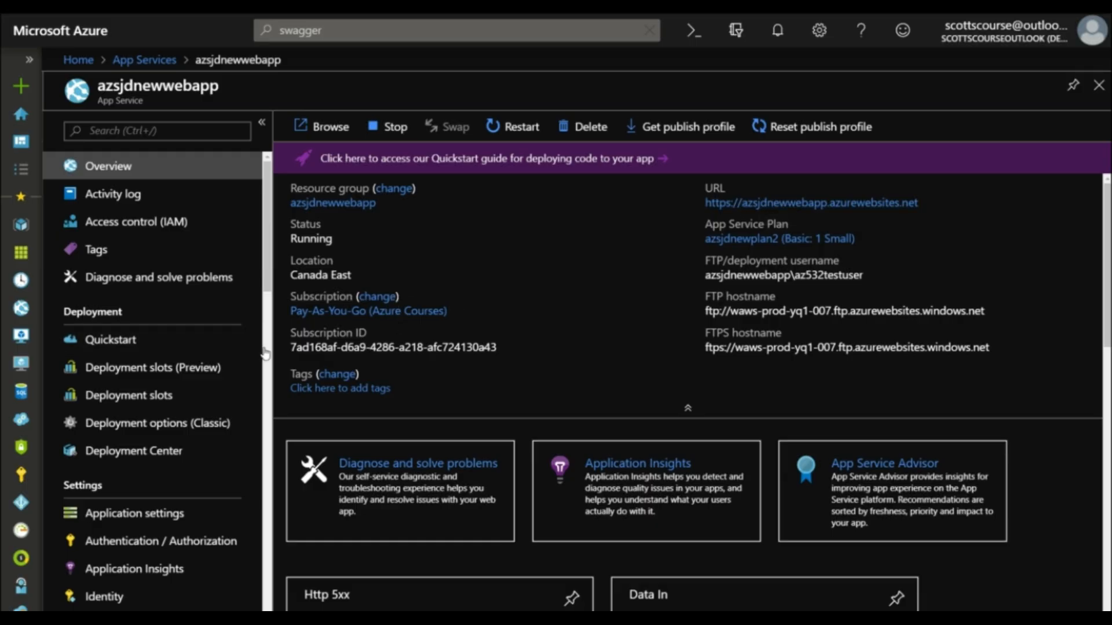
Step: Look through the settings available for azsjdnewwebapp and open its WebJobs page
{"action": "scroll", "coordinate": [262, 357], "scroll_direction": "down", "scroll_amount": 7}
{"action": "left_click_drag", "start_coordinate": [268, 350], "coordinate": [267, 465]}
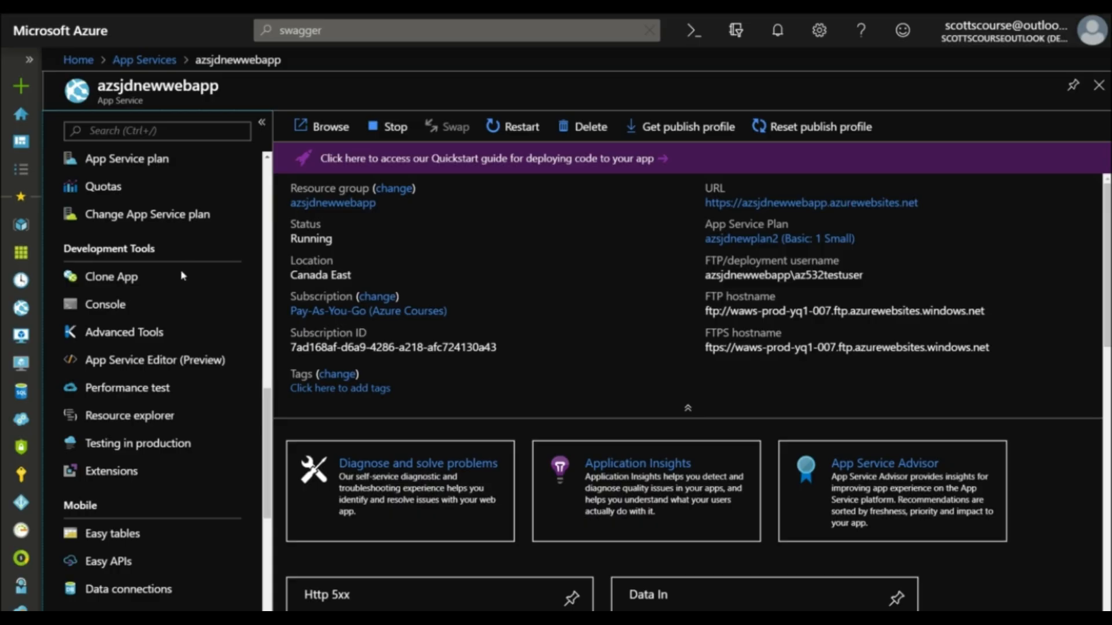
{"action": "scroll", "coordinate": [182, 278], "scroll_direction": "up", "scroll_amount": 6}
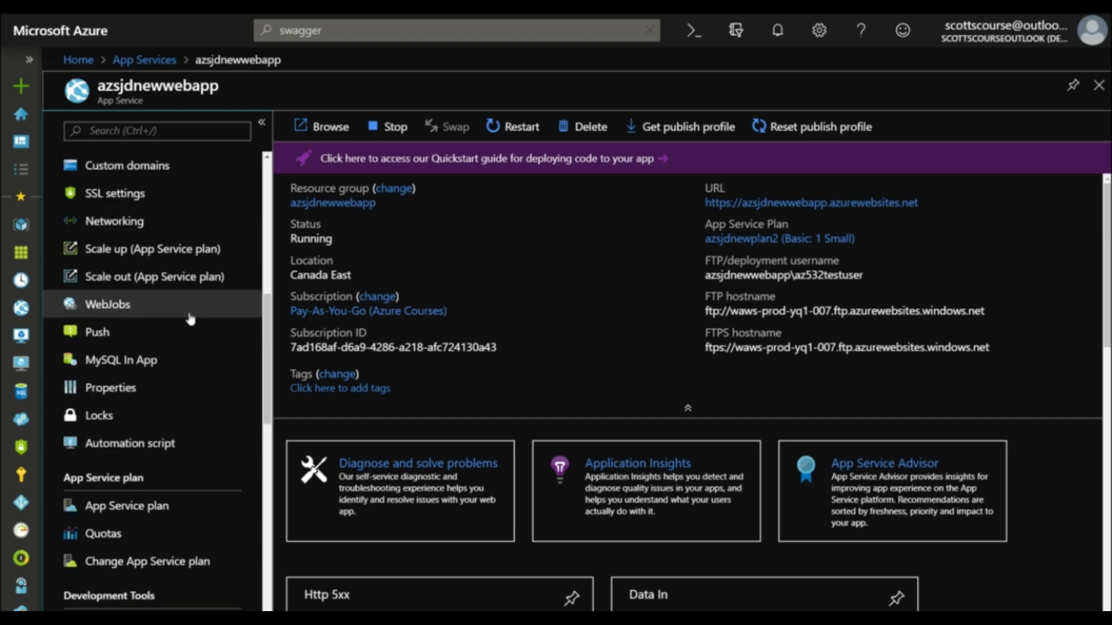
{"action": "scroll", "coordinate": [119, 310], "scroll_direction": "up", "scroll_amount": 5}
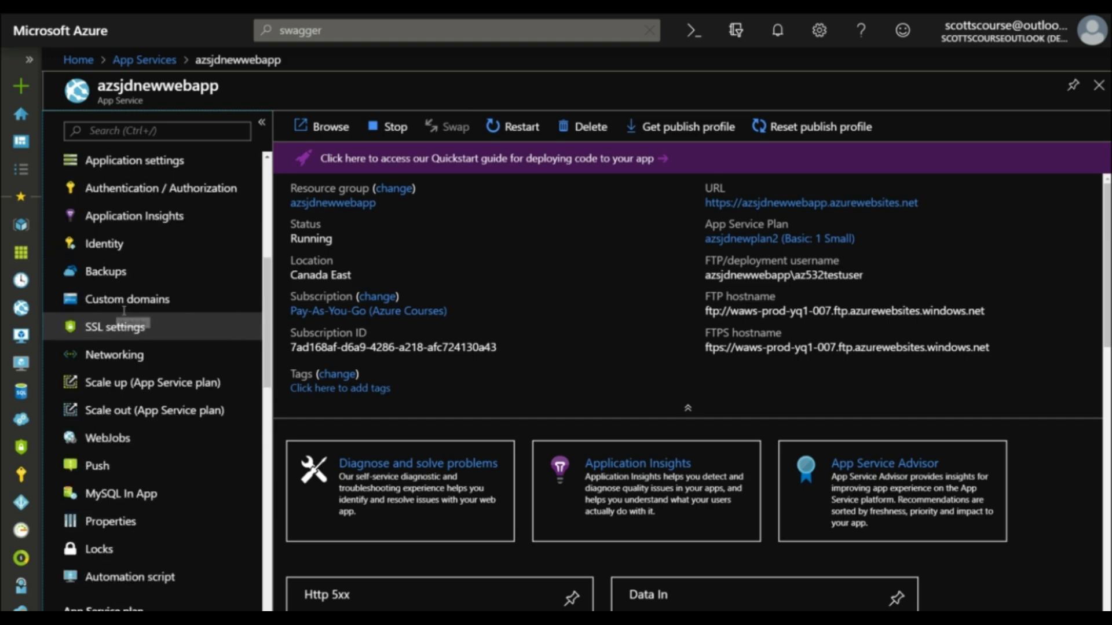
{"action": "scroll", "coordinate": [128, 262], "scroll_direction": "down", "scroll_amount": 6}
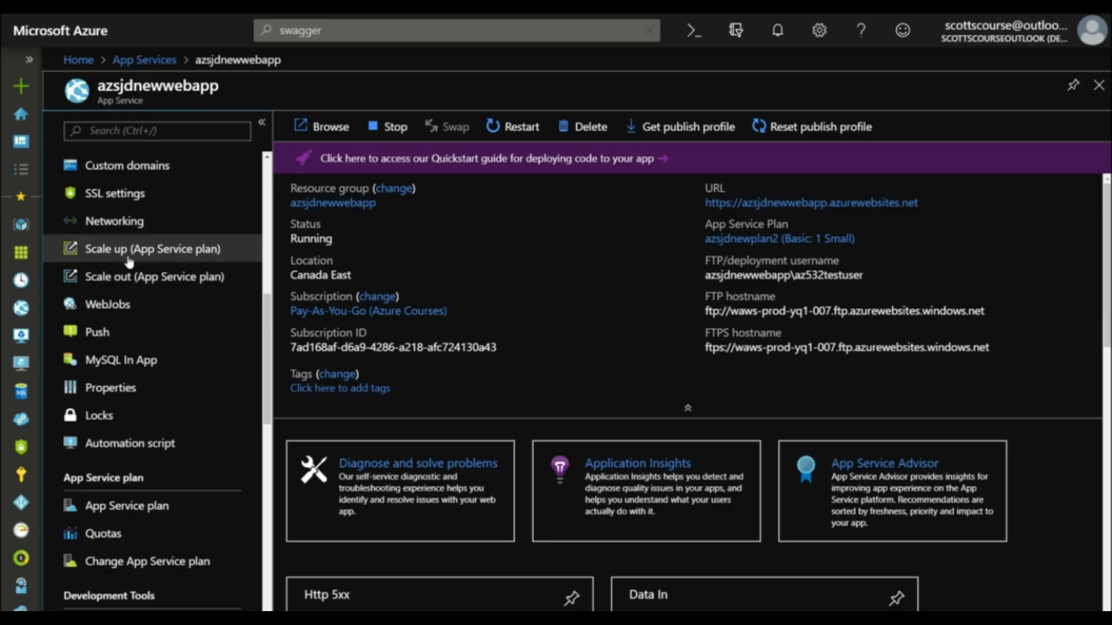
{"action": "left_click", "coordinate": [115, 192]}
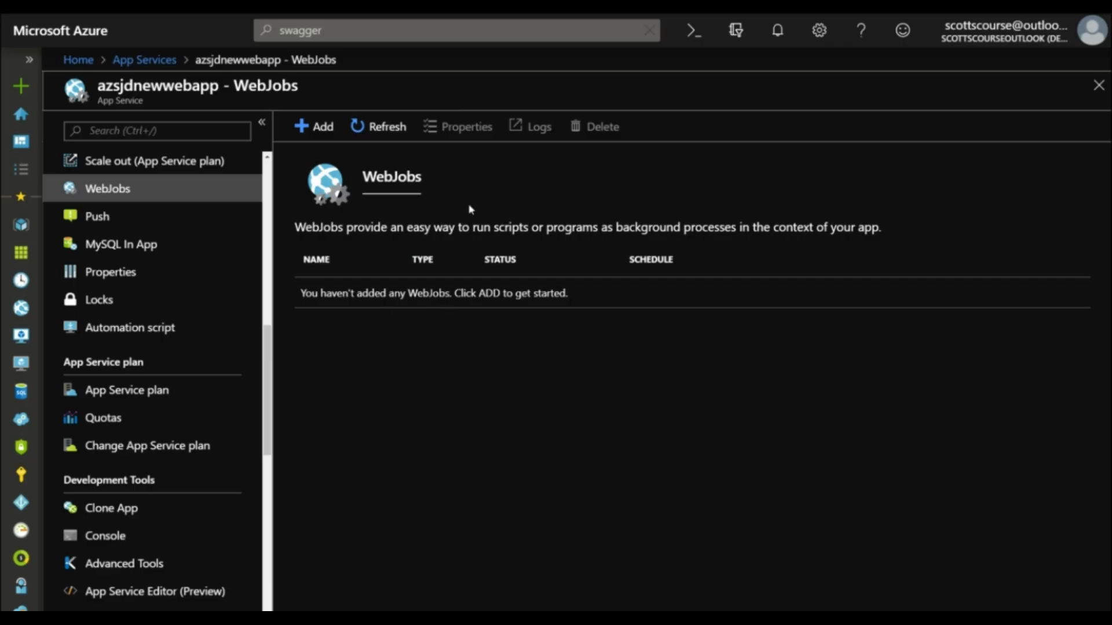
Step: Start adding a WebJob to azsjdnewwebapp and name it azsjdwebjob
{"action": "left_click", "coordinate": [319, 133]}
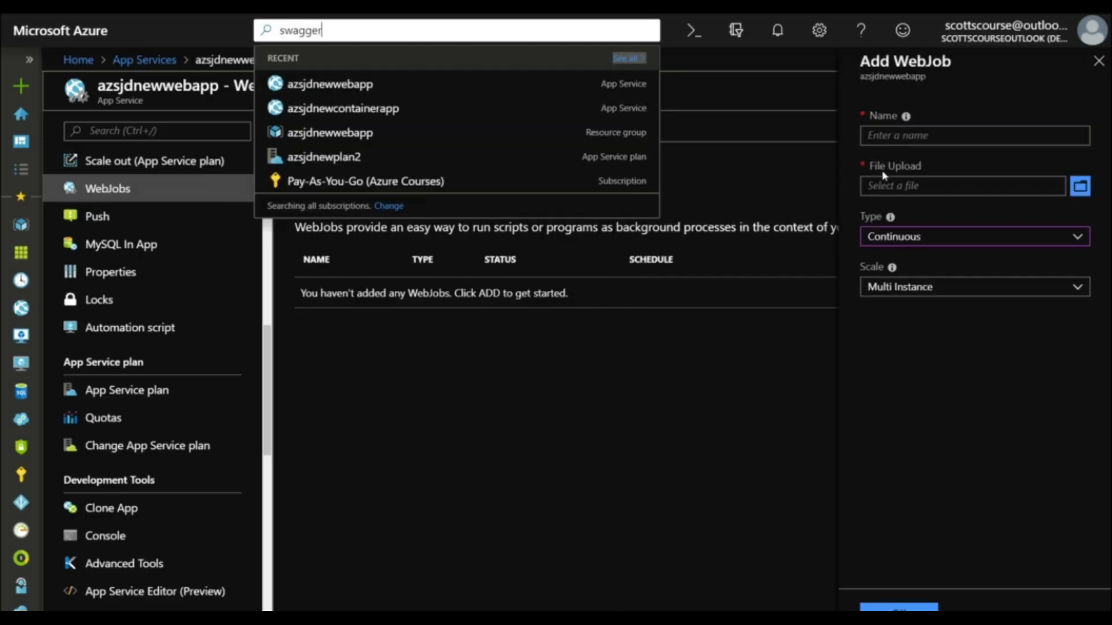
{"action": "left_click", "coordinate": [621, 241]}
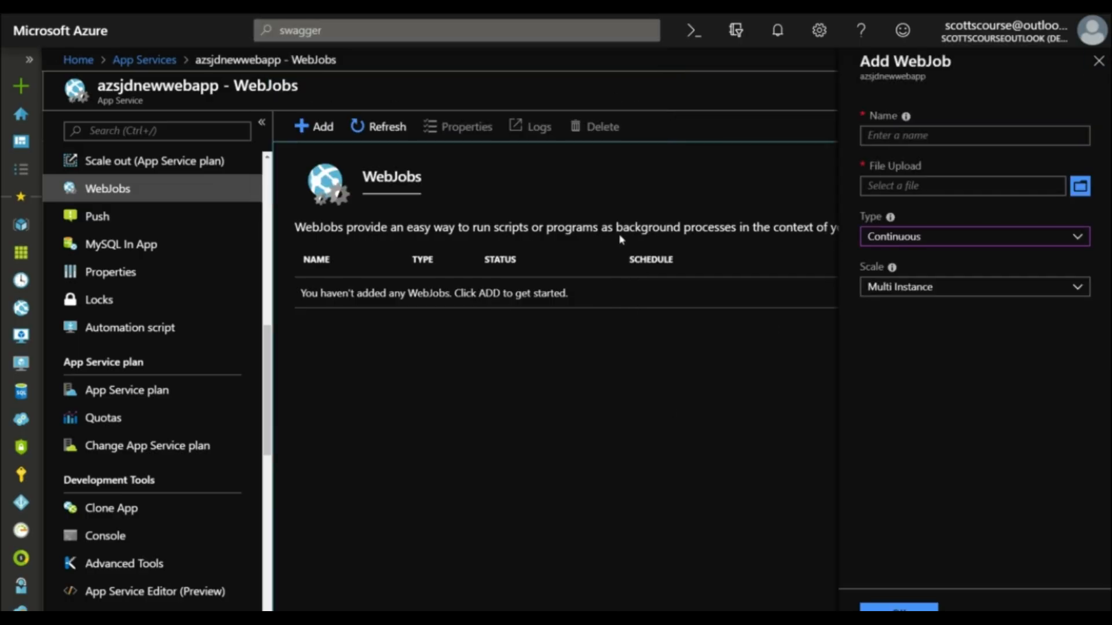
{"action": "left_click", "coordinate": [884, 142]}
{"action": "type", "text": "azsjdwebjob"}
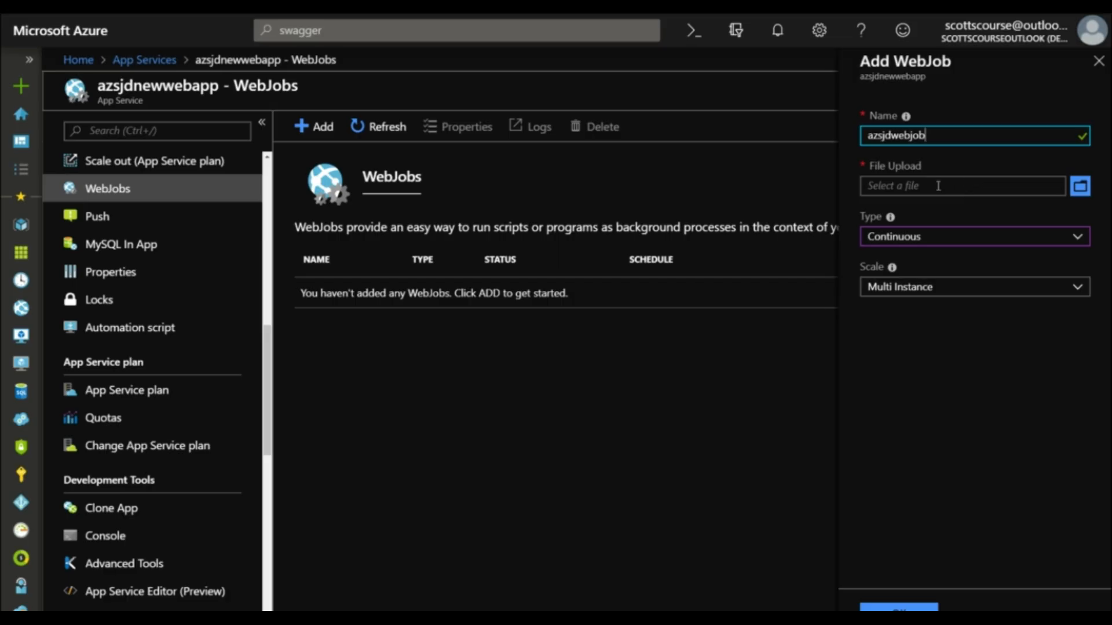
Step: Try the Triggered type with a Scheduled trigger for the WebJob, and return the type to Continuous
{"action": "left_click", "coordinate": [1081, 239]}
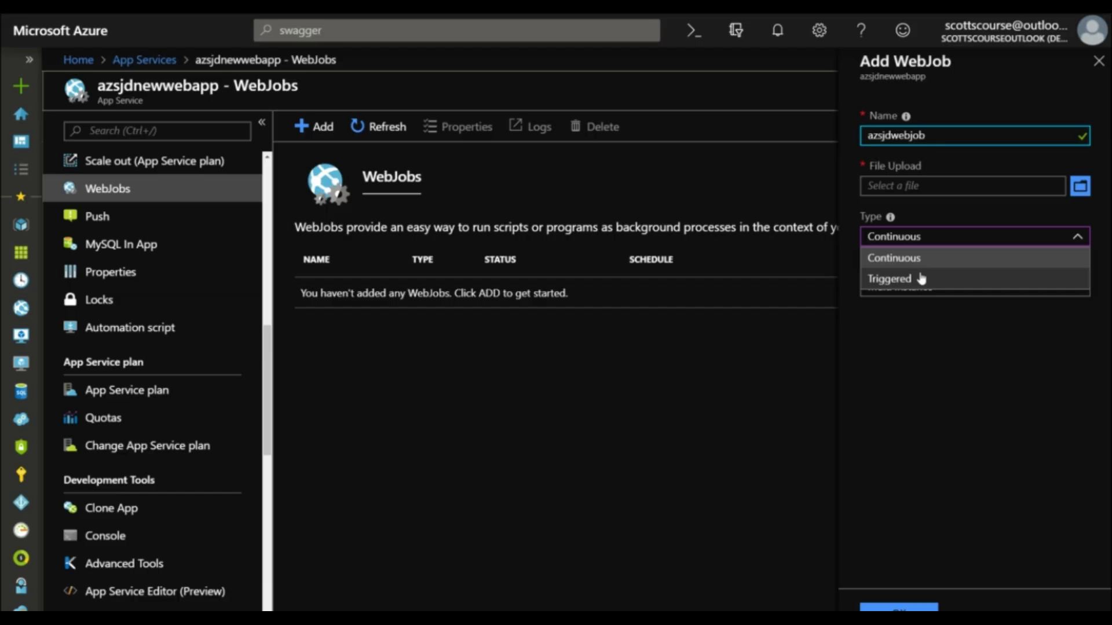
{"action": "left_click", "coordinate": [903, 262]}
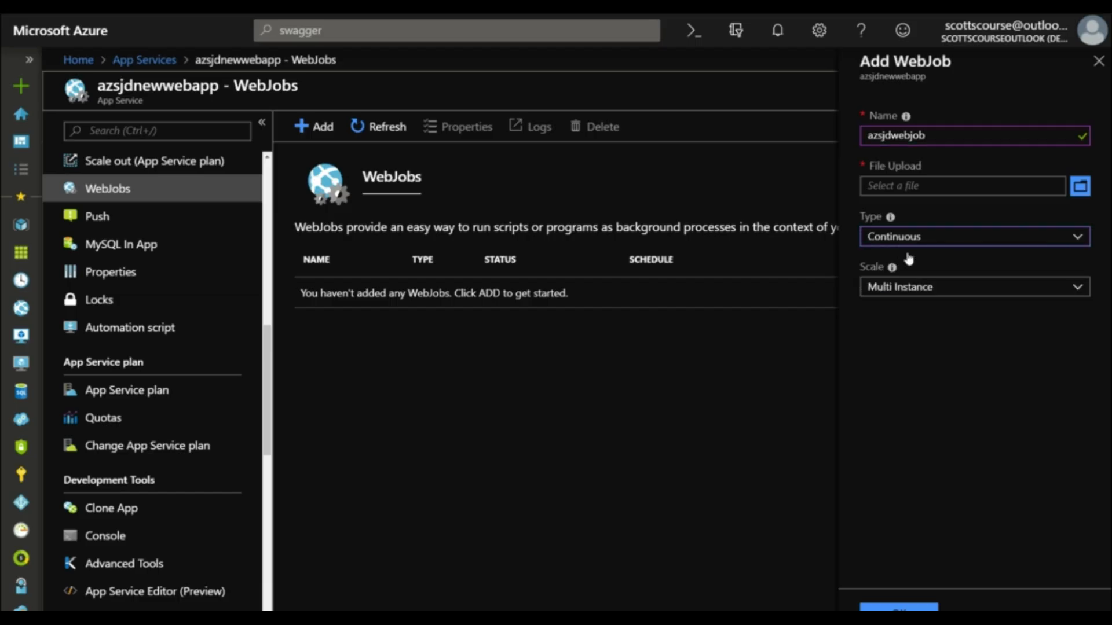
{"action": "left_click", "coordinate": [938, 246]}
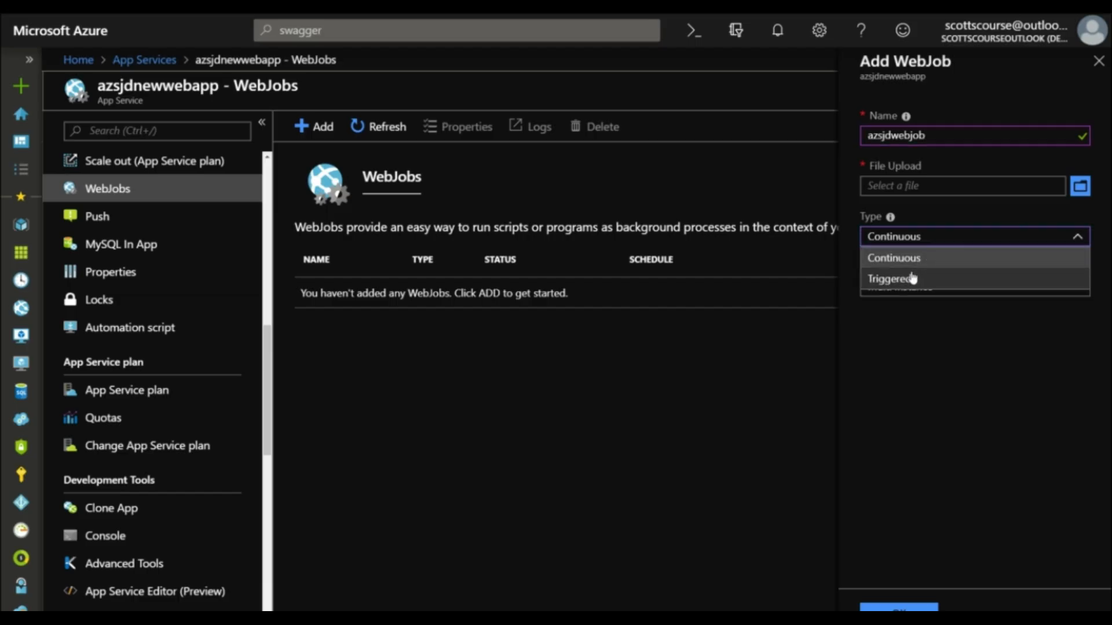
{"action": "left_click", "coordinate": [914, 278]}
{"action": "left_click", "coordinate": [829, 379]}
{"action": "left_click", "coordinate": [827, 382]}
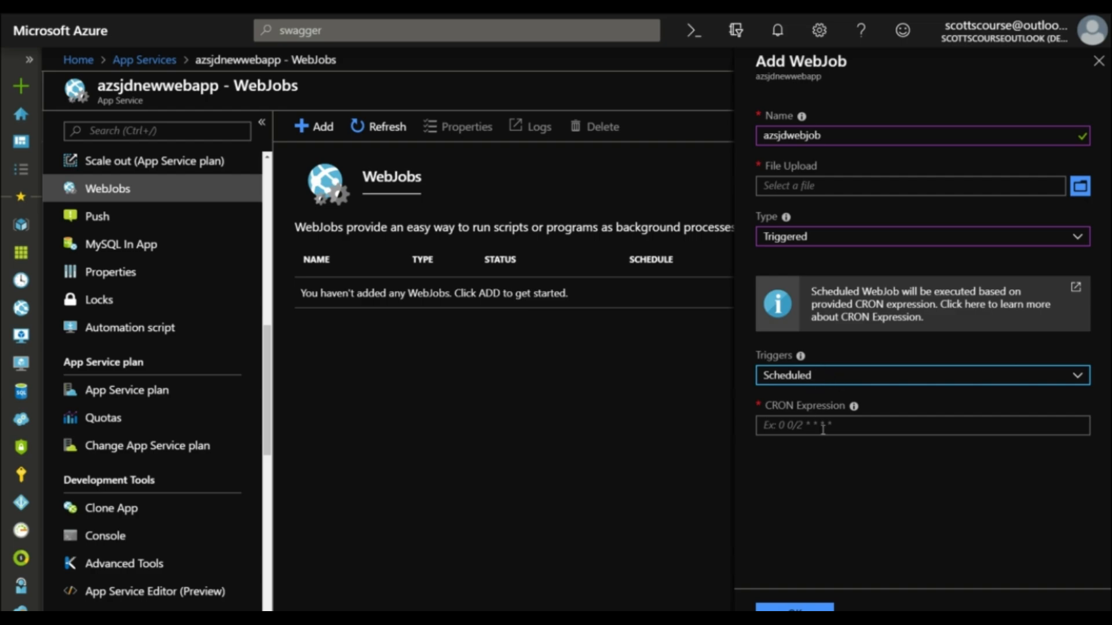
{"action": "left_click", "coordinate": [809, 239]}
{"action": "left_click", "coordinate": [796, 259]}
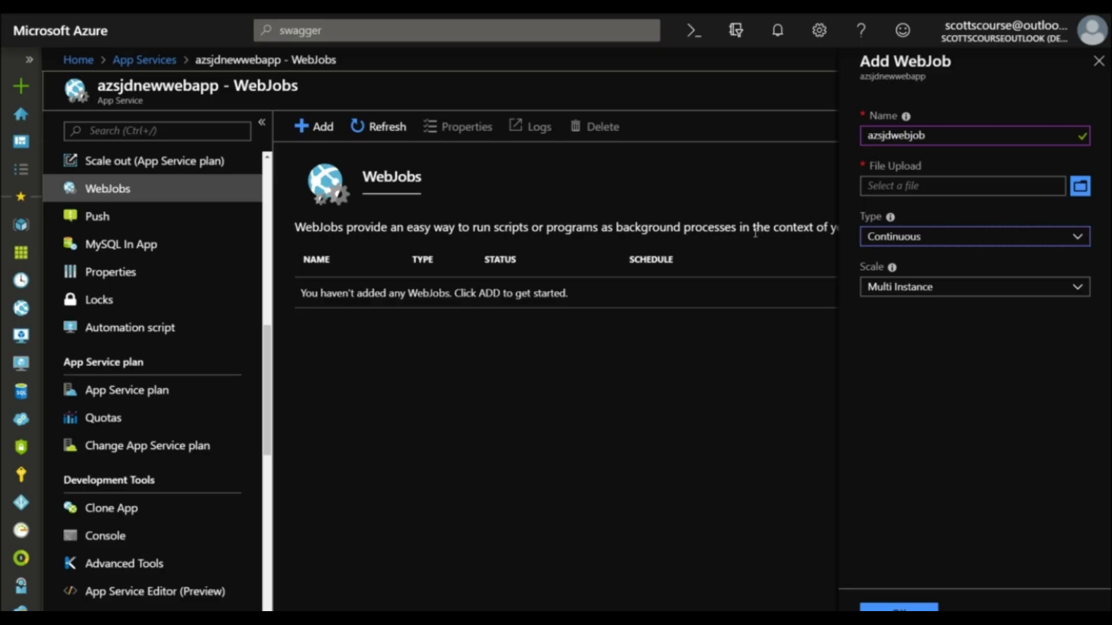
Step: Review the WebJob's scale options and choose Single Instance
{"action": "left_click", "coordinate": [921, 289]}
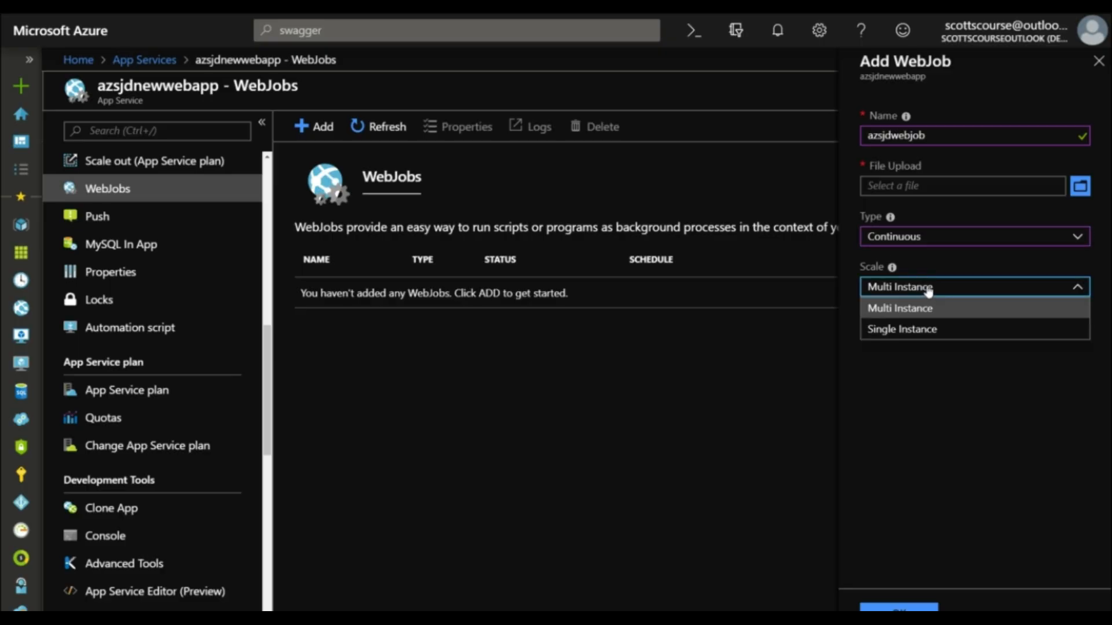
{"action": "left_click", "coordinate": [939, 289]}
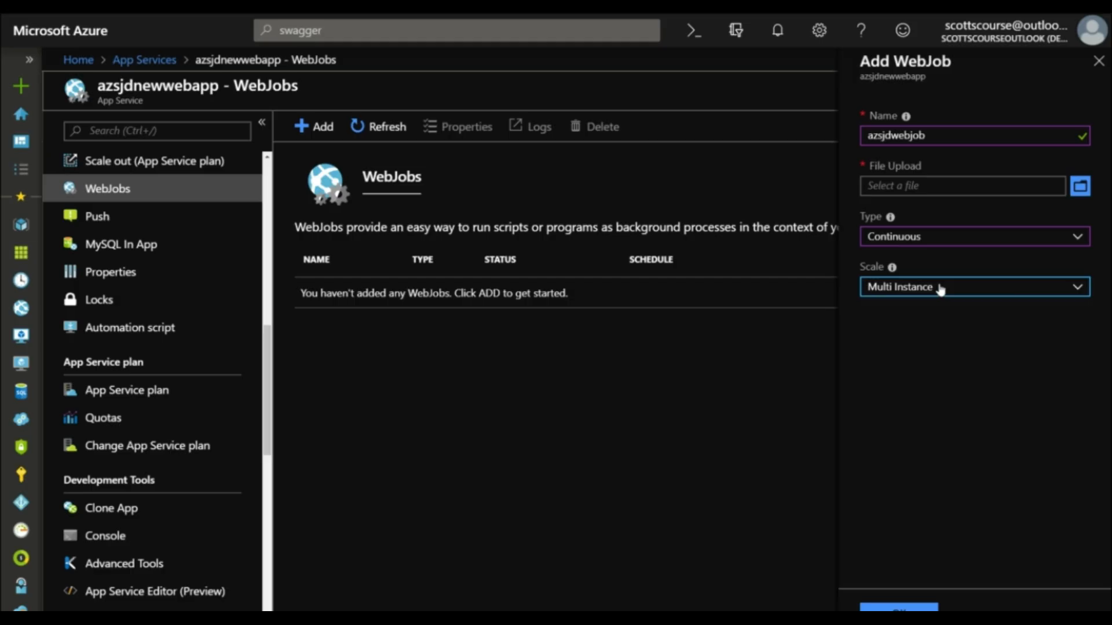
{"action": "mouse_move", "coordinate": [892, 268]}
{"action": "left_click", "coordinate": [924, 299]}
{"action": "left_click", "coordinate": [912, 329]}
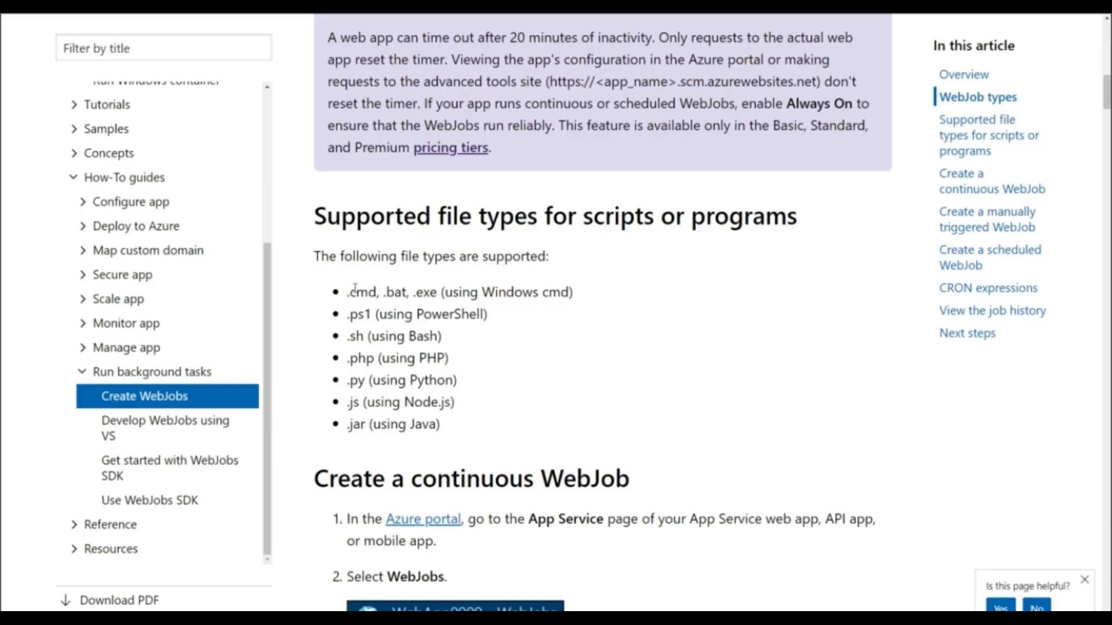
Step: Examine the list of supported script and program file types in the Create WebJobs documentation
{"action": "left_click_drag", "start_coordinate": [349, 290], "coordinate": [386, 292]}
{"action": "double_click", "coordinate": [427, 292]}
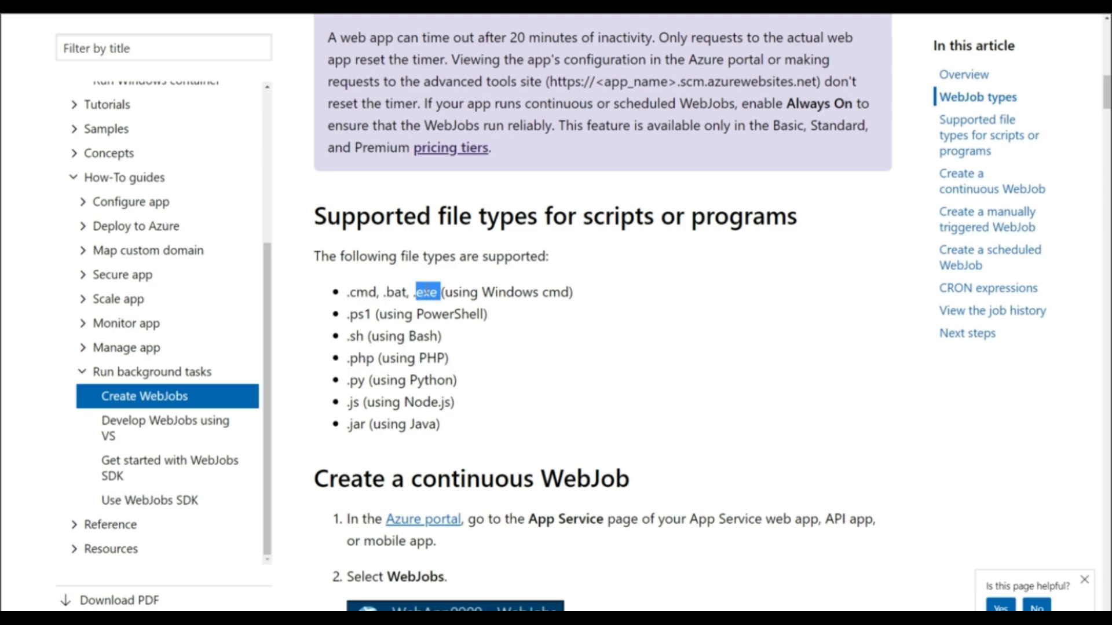
{"action": "double_click", "coordinate": [463, 314]}
{"action": "double_click", "coordinate": [417, 336]}
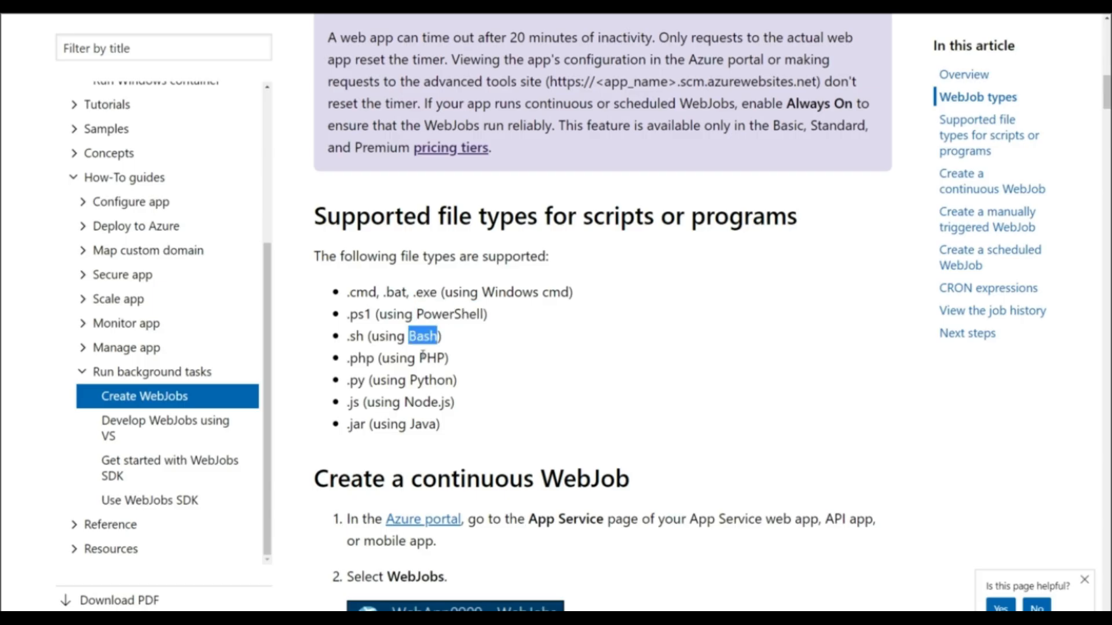
{"action": "double_click", "coordinate": [423, 357]}
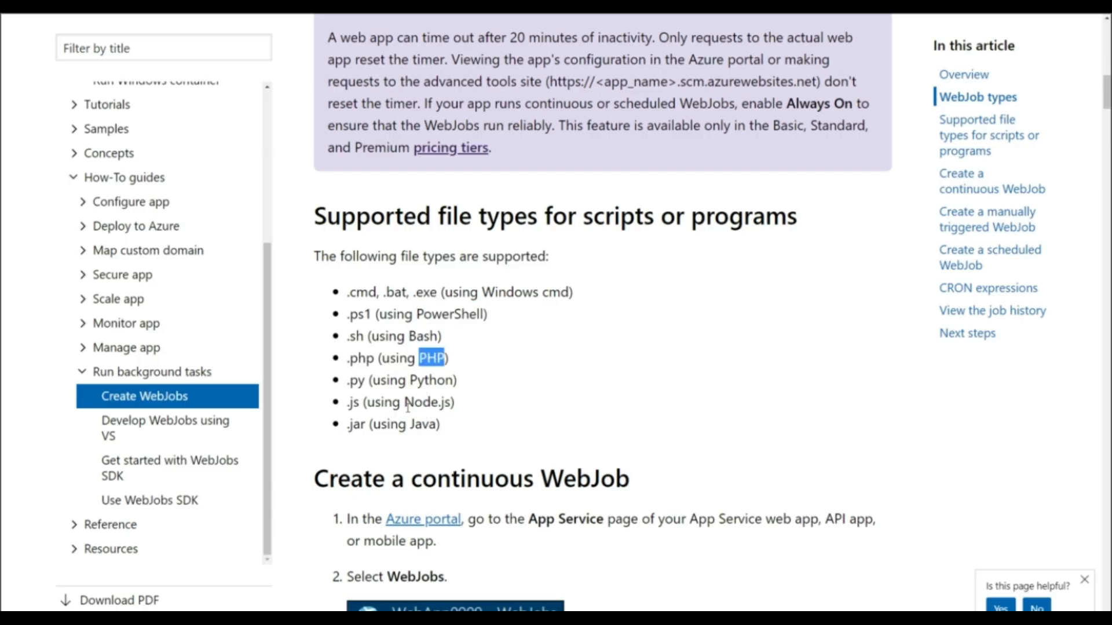
{"action": "double_click", "coordinate": [359, 424]}
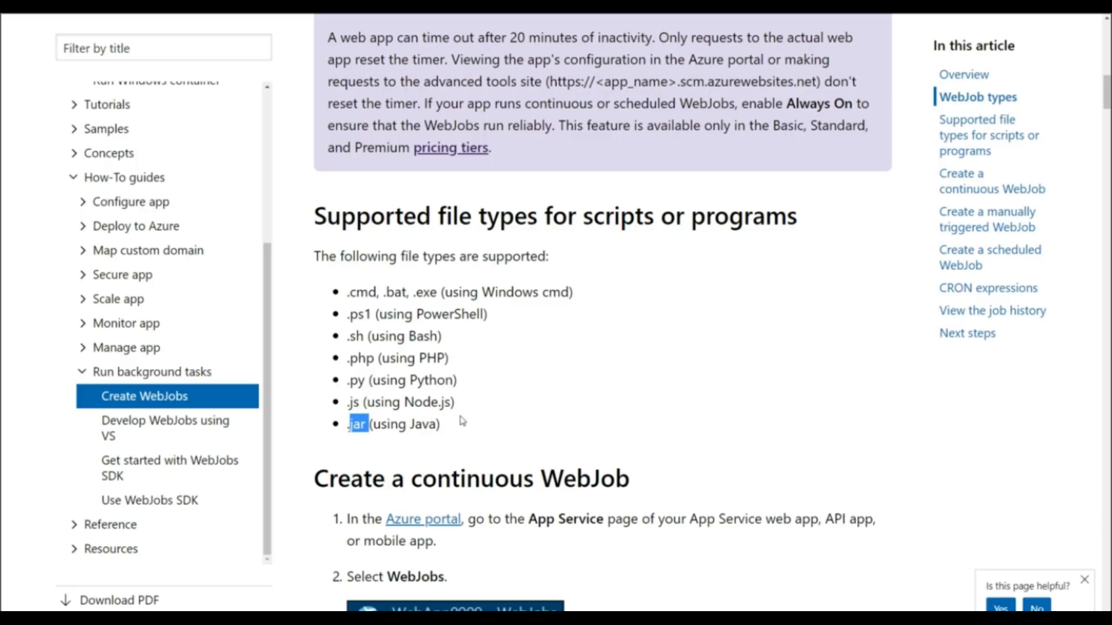
Step: Read the documentation note on web app inactivity timeouts and the Always On requirement for WebJobs
{"action": "scroll", "coordinate": [591, 431], "scroll_direction": "up", "scroll_amount": 2}
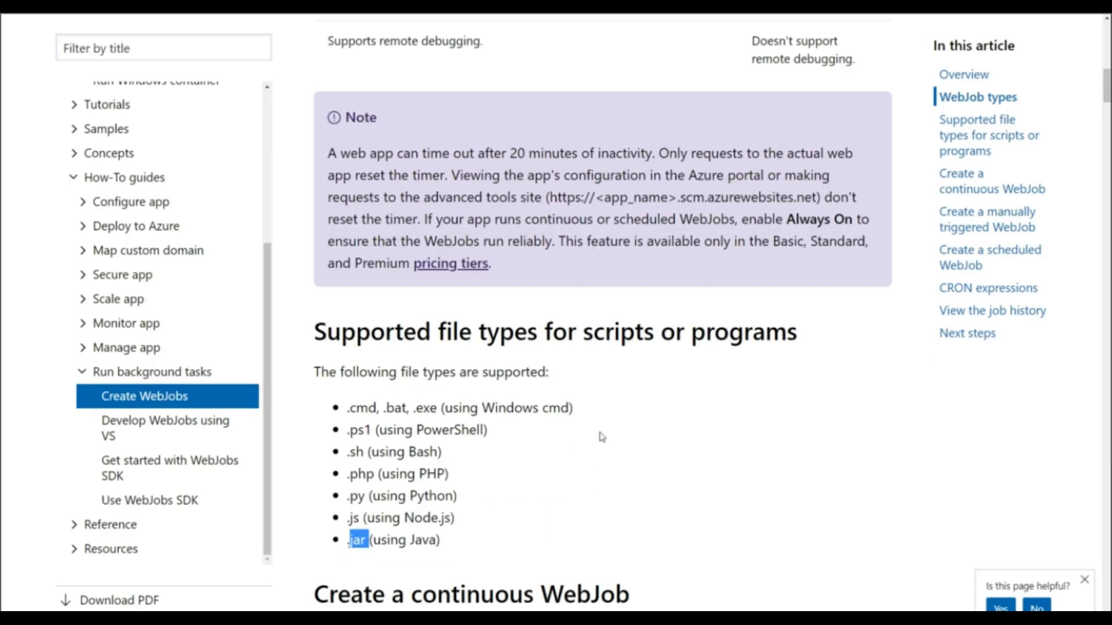
{"action": "scroll", "coordinate": [602, 437], "scroll_direction": "up", "scroll_amount": 2}
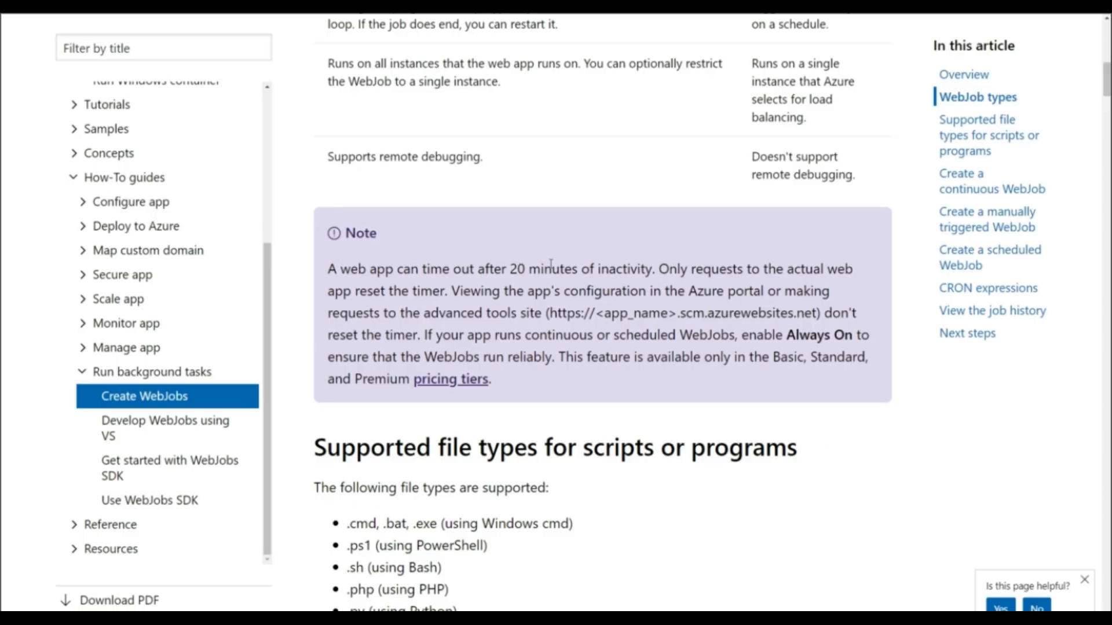
{"action": "left_click_drag", "start_coordinate": [328, 269], "coordinate": [656, 268]}
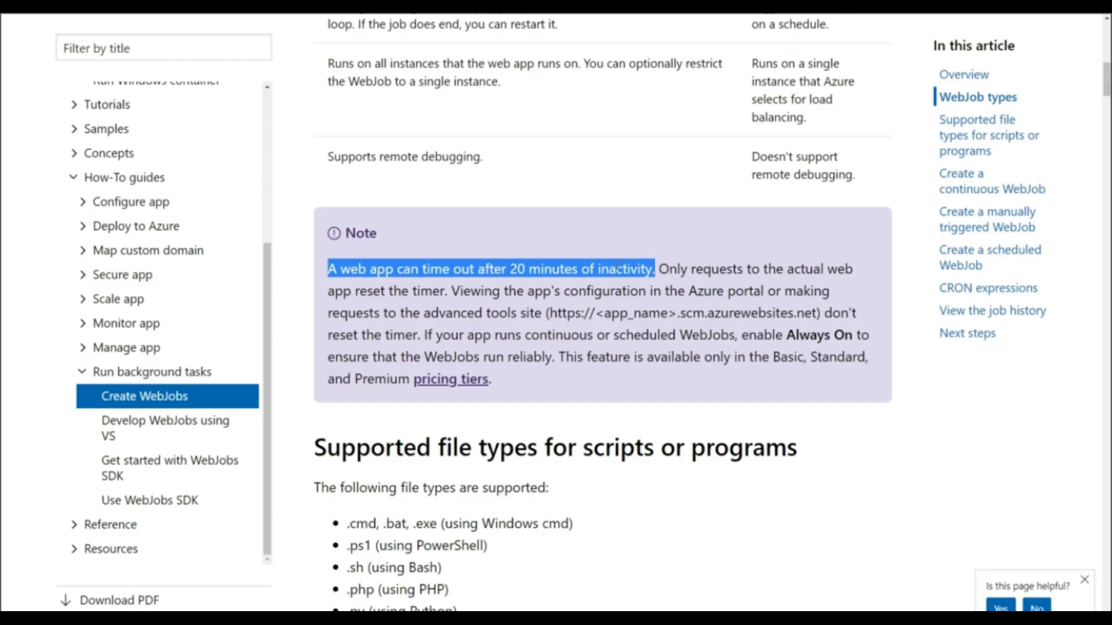
{"action": "scroll", "coordinate": [433, 492], "scroll_direction": "down", "scroll_amount": 1}
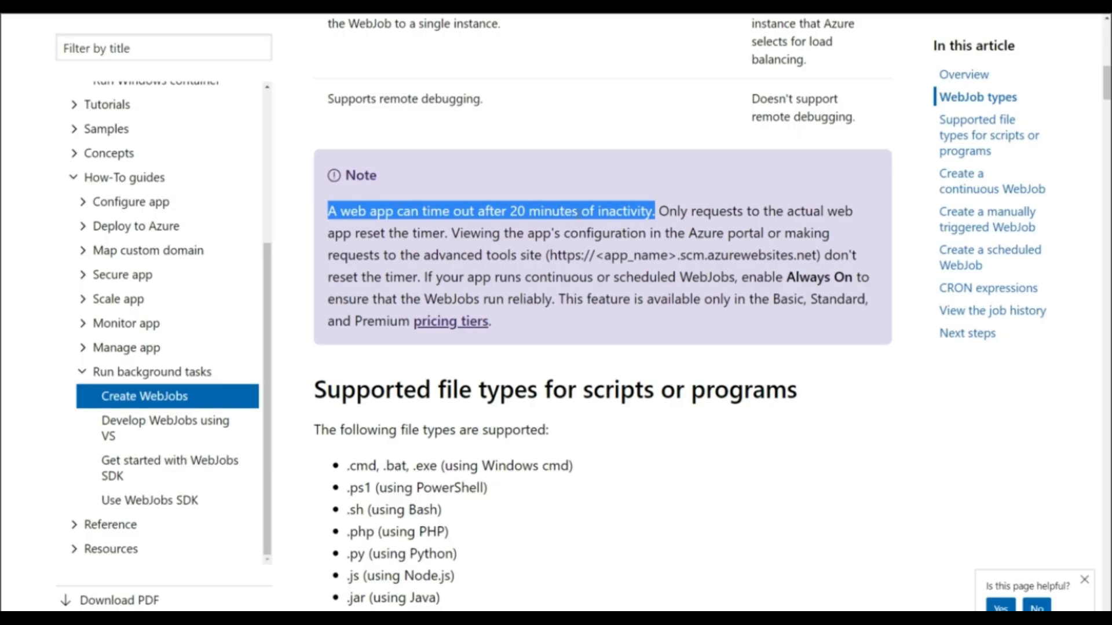
{"action": "scroll", "coordinate": [545, 409], "scroll_direction": "down", "scroll_amount": 2}
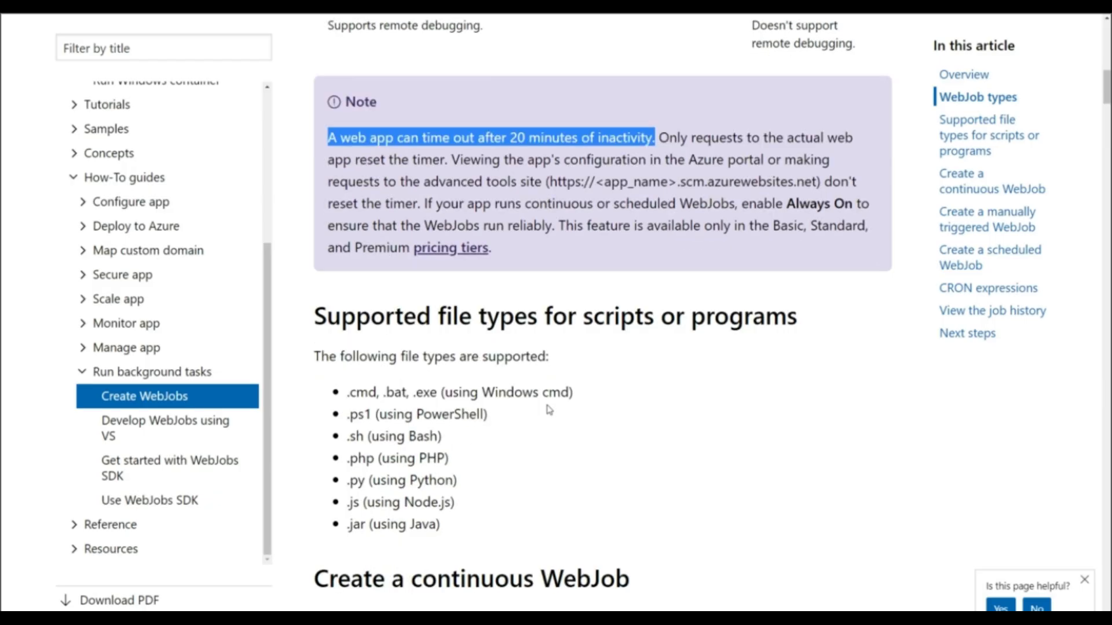
{"action": "left_click", "coordinate": [527, 394]}
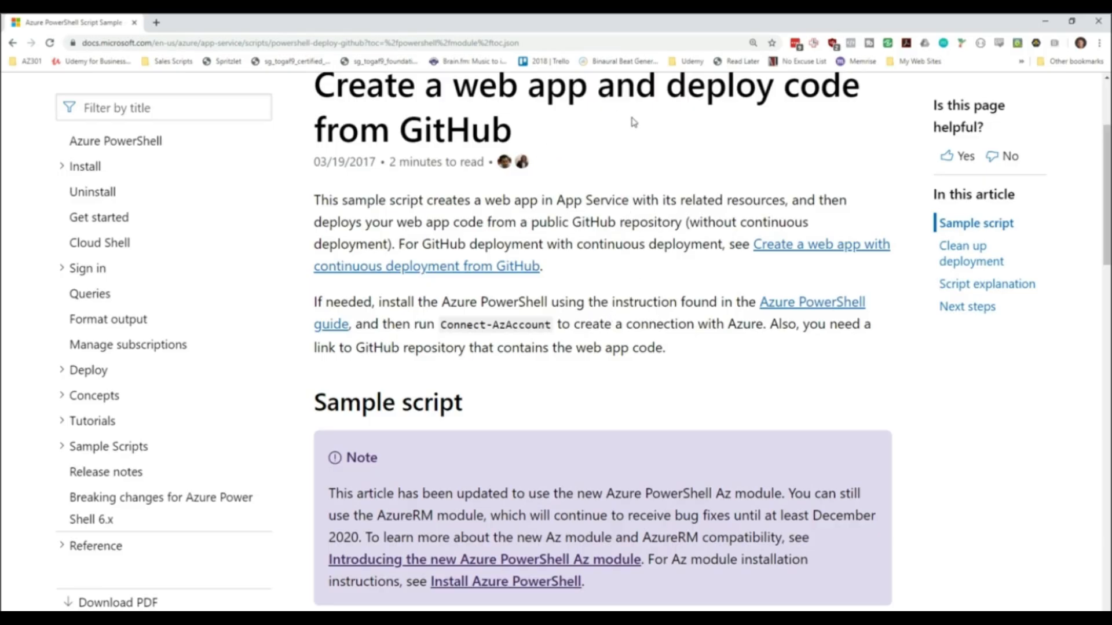
Step: Examine the Azure PowerShell sample script that creates a web app and deploys code from GitHub
{"action": "scroll", "coordinate": [664, 158], "scroll_direction": "down", "scroll_amount": 2}
{"action": "scroll", "coordinate": [664, 158], "scroll_direction": "down", "scroll_amount": 5}
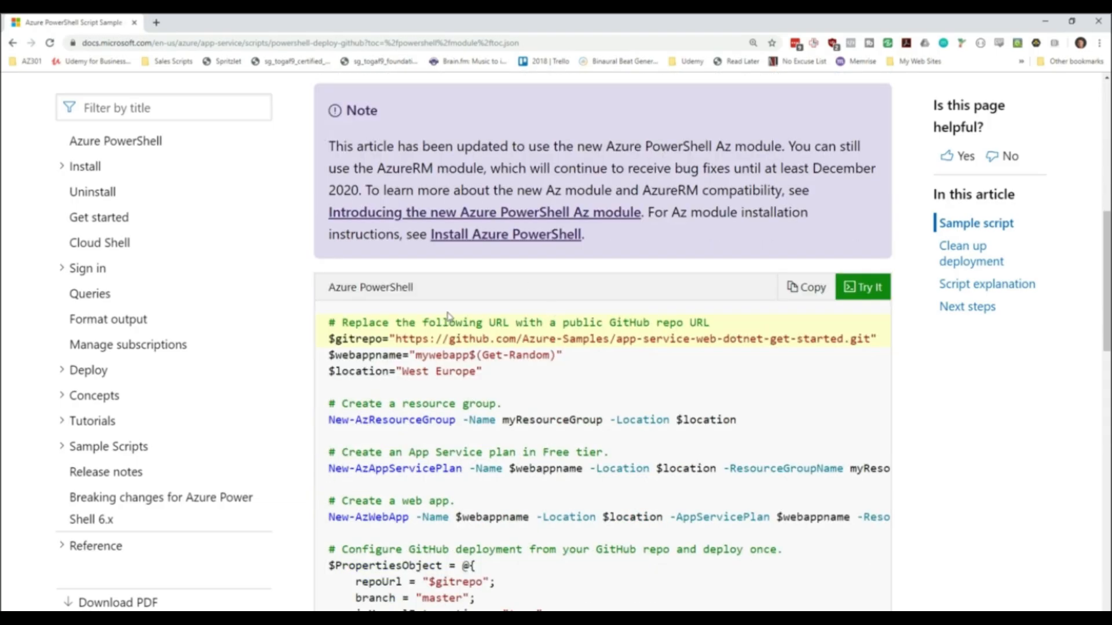
{"action": "scroll", "coordinate": [451, 315], "scroll_direction": "down", "scroll_amount": 2}
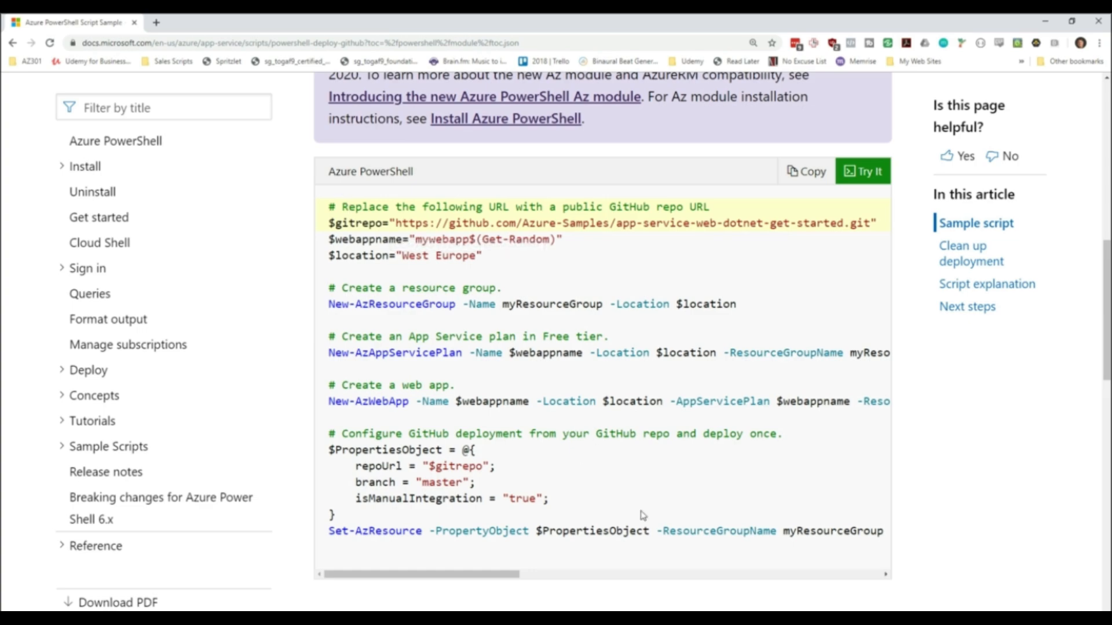
{"action": "left_click", "coordinate": [1045, 22]}
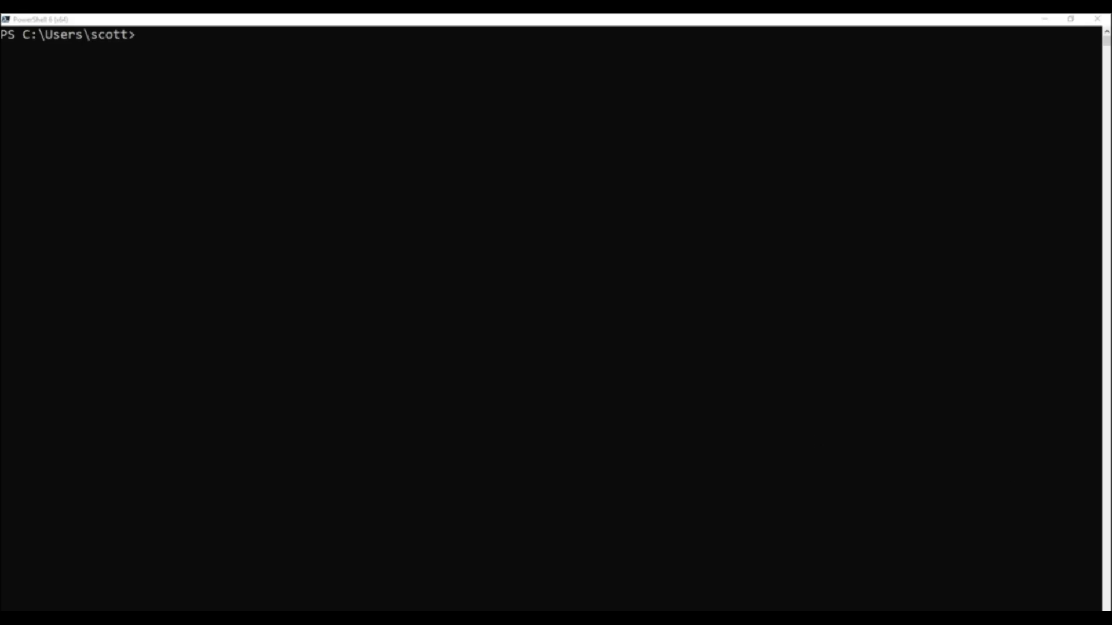
Step: Place the Sublime Text window over PowerShell and review the adapted web app deployment script
{"action": "left_click_drag", "start_coordinate": [683, 165], "coordinate": [480, 146]}
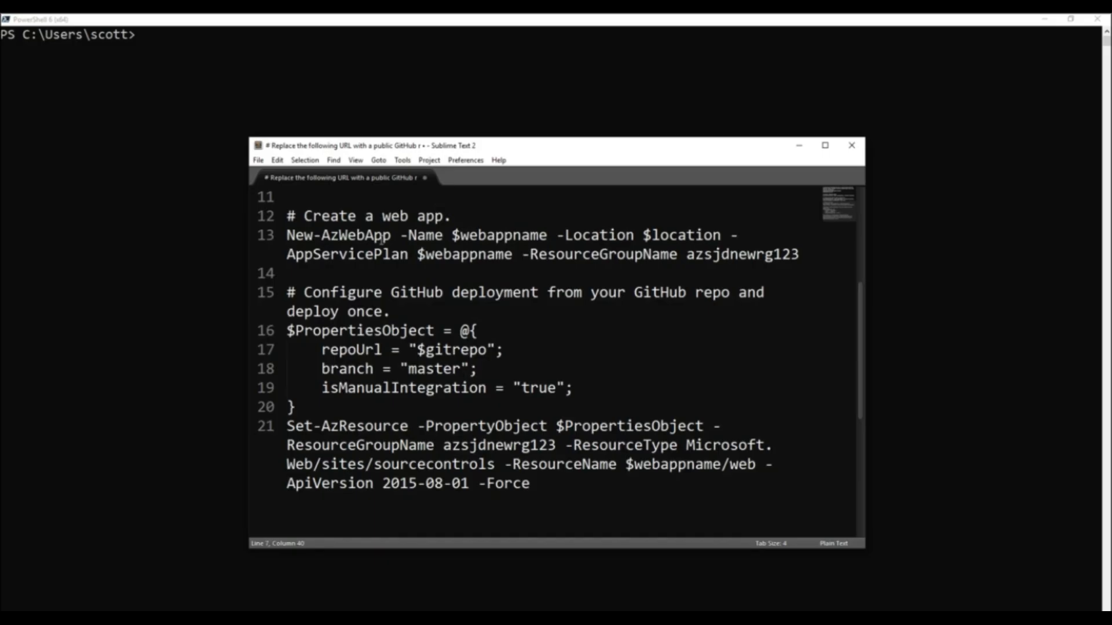
{"action": "scroll", "coordinate": [379, 237], "scroll_direction": "down", "scroll_amount": 4}
{"action": "scroll", "coordinate": [388, 276], "scroll_direction": "up", "scroll_amount": 8}
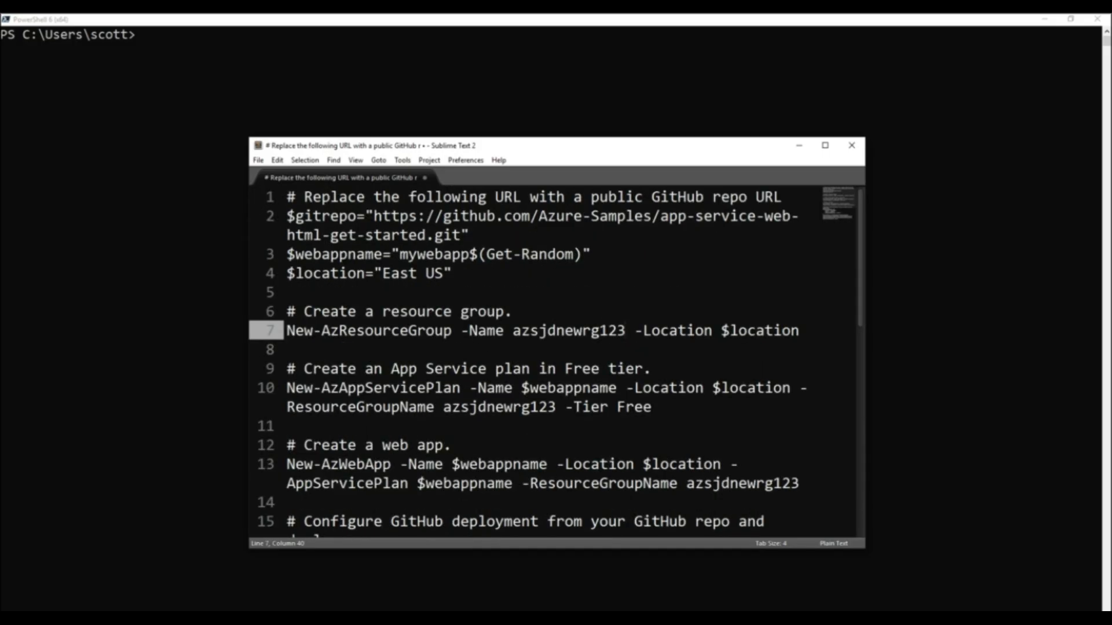
{"action": "left_click_drag", "start_coordinate": [1111, 181], "coordinate": [863, 22]}
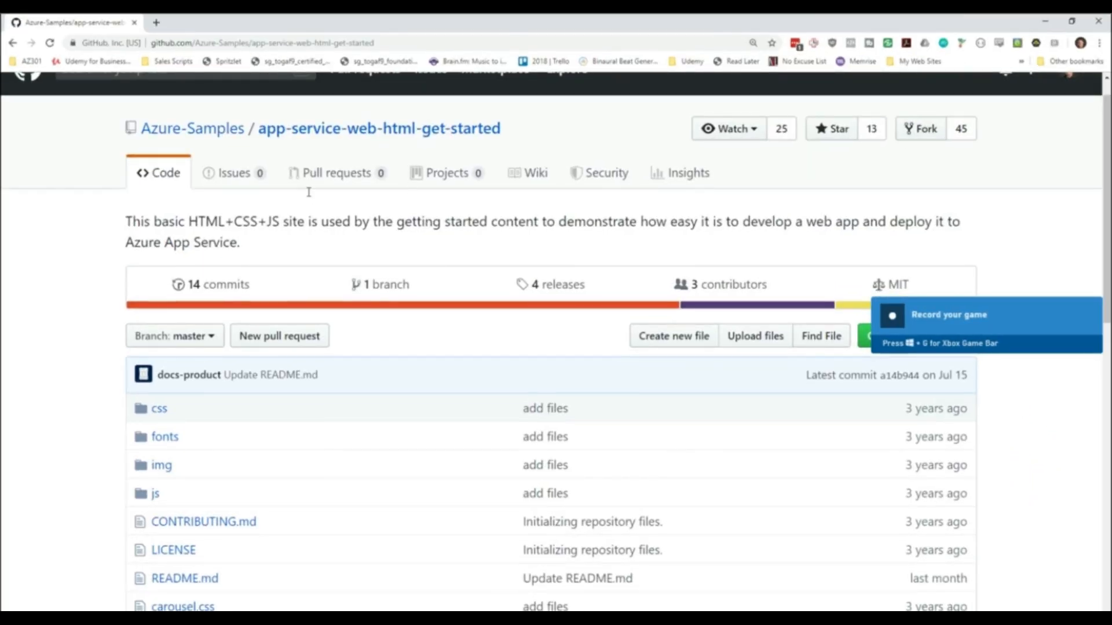
Step: Review the description, files and README of the app-service-web-html-get-started repository on GitHub
{"action": "left_click_drag", "start_coordinate": [191, 220], "coordinate": [281, 222]}
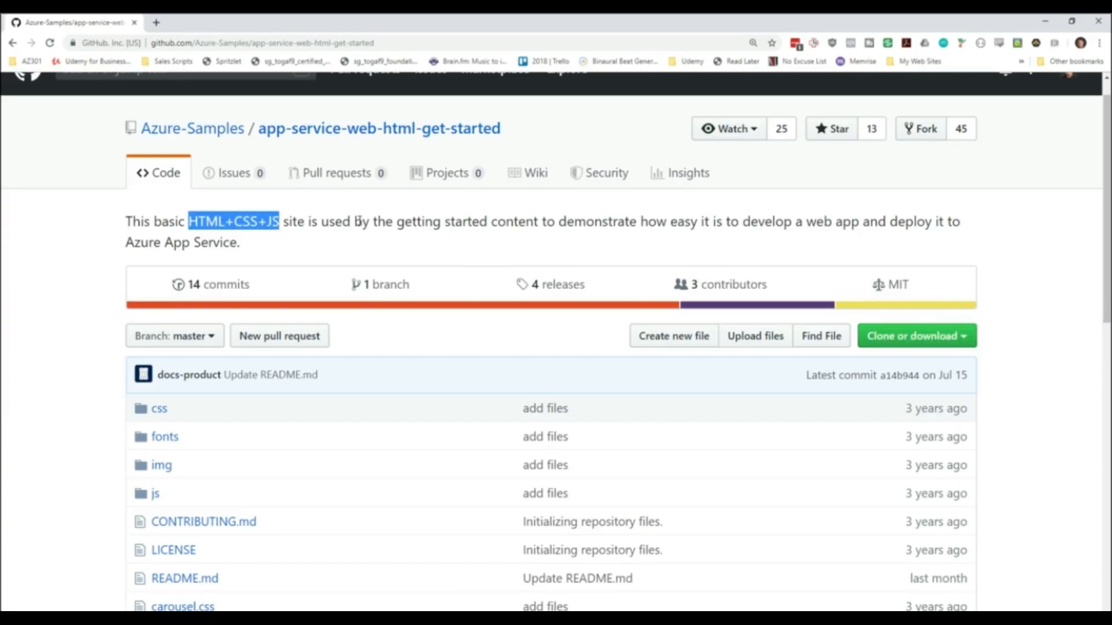
{"action": "scroll", "coordinate": [359, 218], "scroll_direction": "down", "scroll_amount": 3}
{"action": "scroll", "coordinate": [346, 368], "scroll_direction": "down", "scroll_amount": 5}
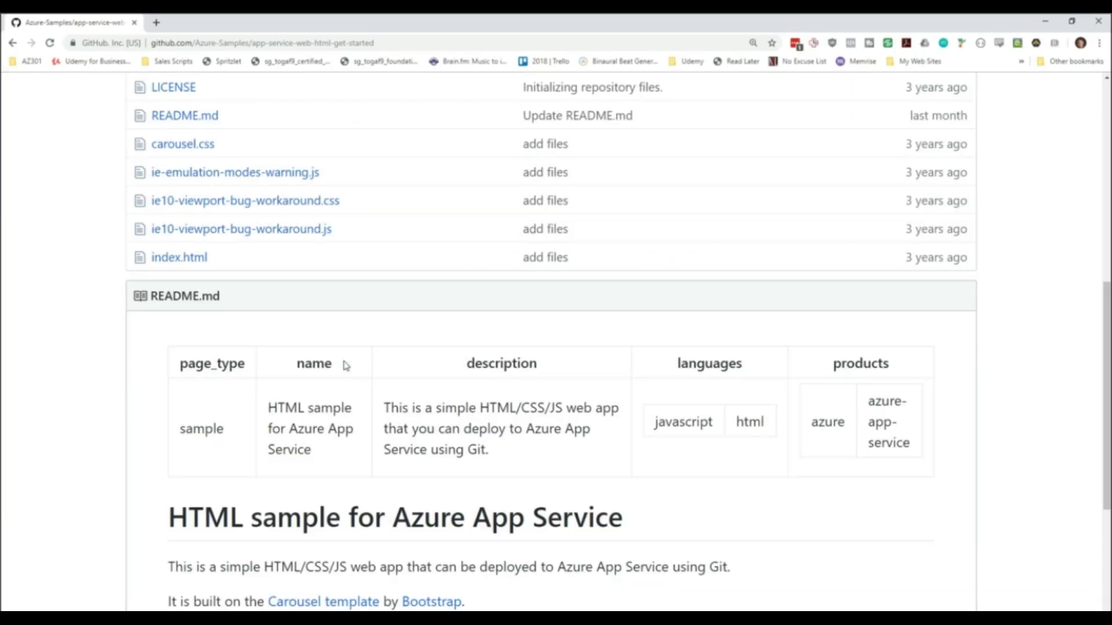
{"action": "scroll", "coordinate": [359, 388], "scroll_direction": "down", "scroll_amount": 4}
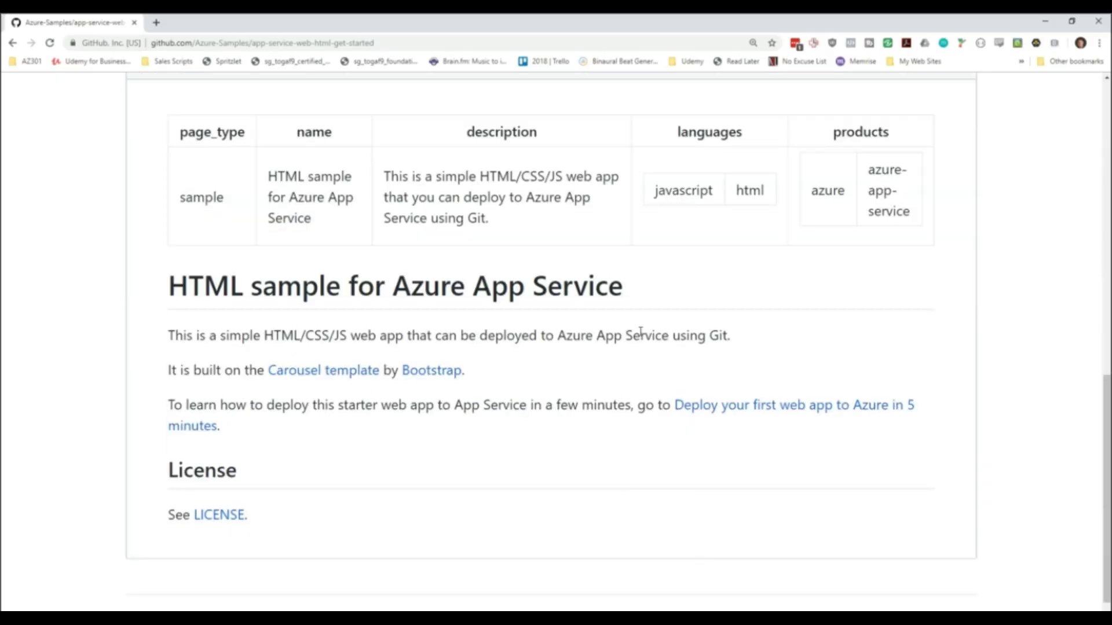
{"action": "scroll", "coordinate": [616, 362], "scroll_direction": "up", "scroll_amount": 4}
{"action": "scroll", "coordinate": [616, 360], "scroll_direction": "up", "scroll_amount": 8}
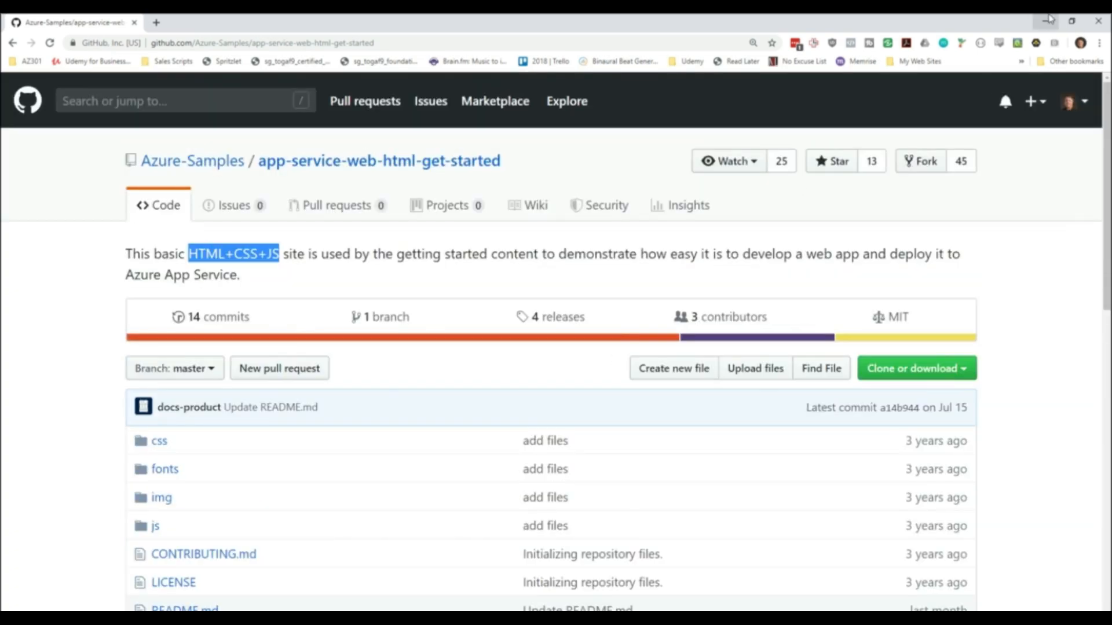
{"action": "left_click", "coordinate": [1049, 19]}
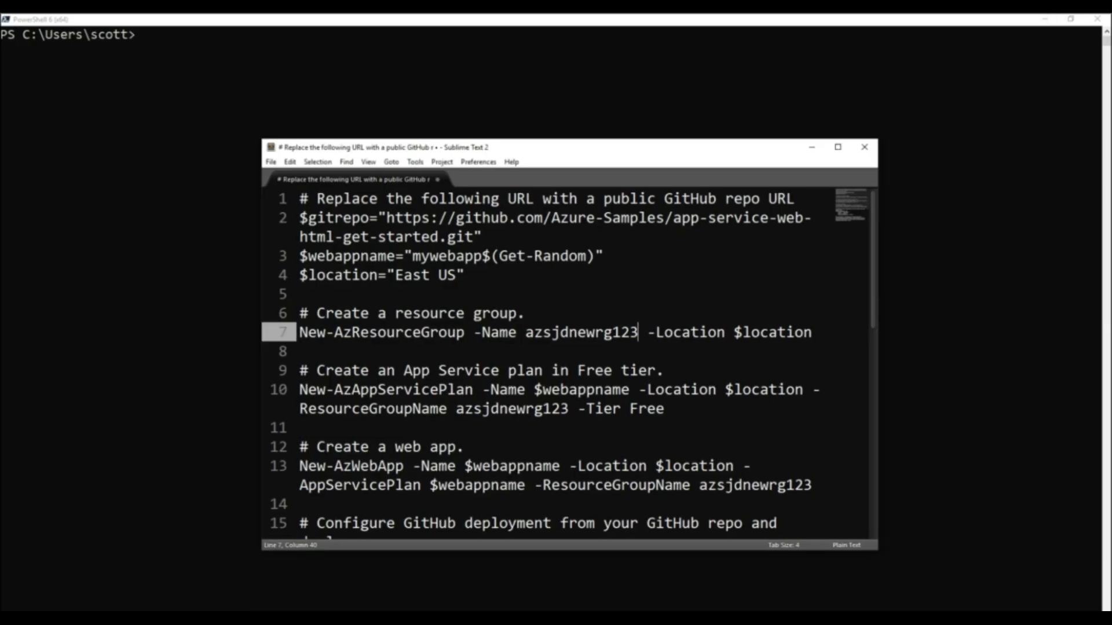
{"action": "left_click", "coordinate": [812, 147]}
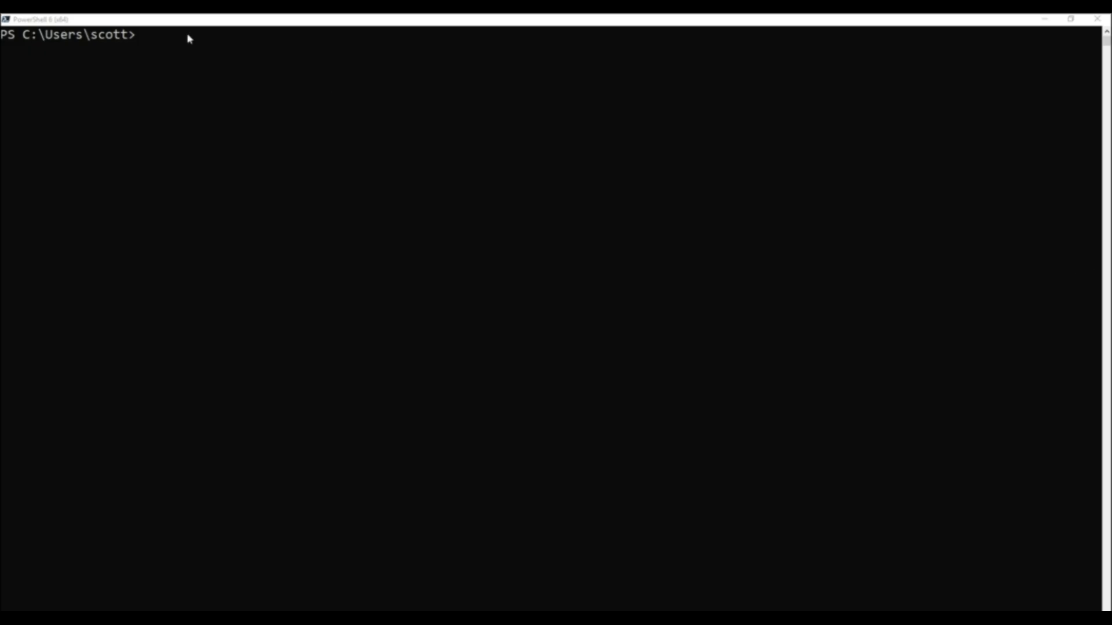
{"action": "left_click", "coordinate": [79, 22]}
{"action": "type", "text": "$gitrepo=\"https://github.com/Azure-Samples/app-service-web-html-get-started.git\""}
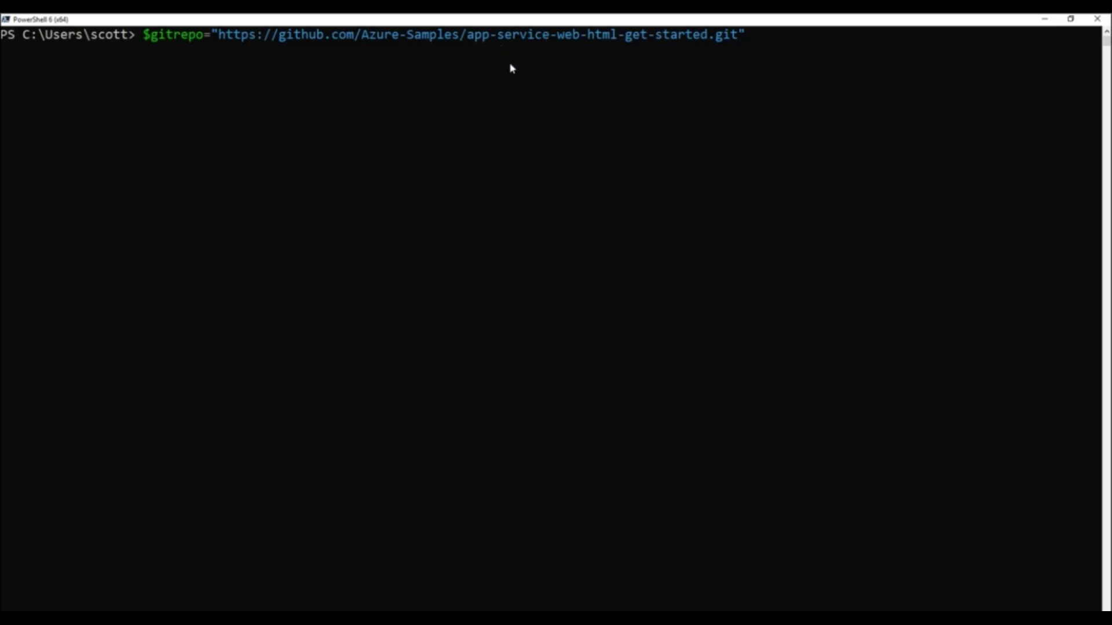
{"action": "key", "text": "Return"}
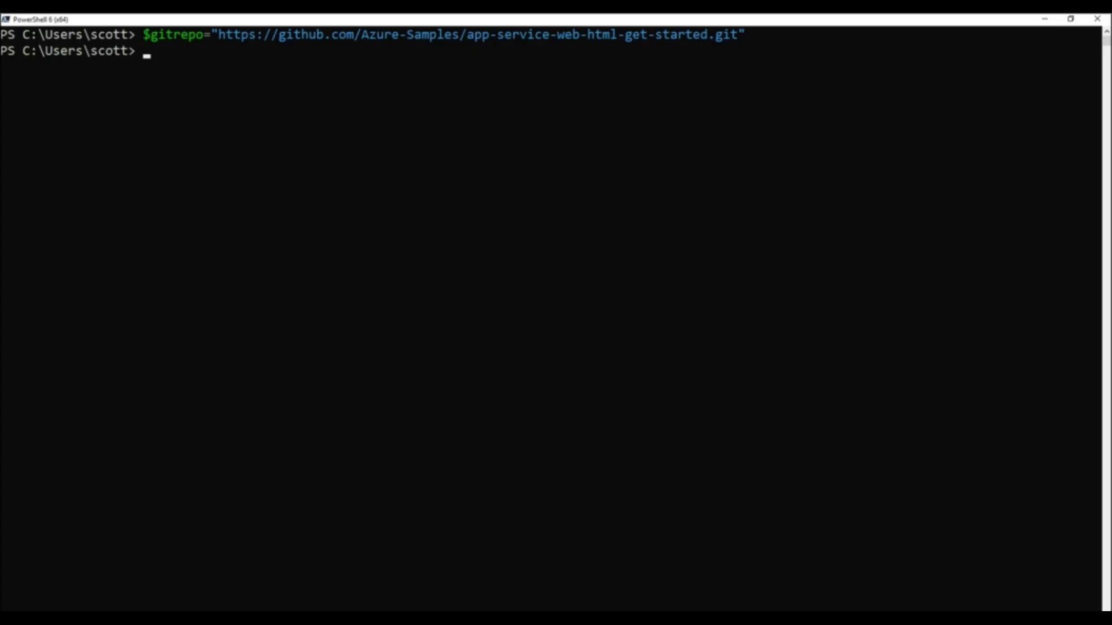
Step: Copy the next two variable definitions from the script and run them: $webappname="mywebapp$(Get-Random)" and $location="East US"
{"action": "key", "text": "alt+Tab"}
{"action": "left_click", "coordinate": [580, 168]}
{"action": "type", "text": "$webappname=\"mywebapp$(Get-Random)\""}
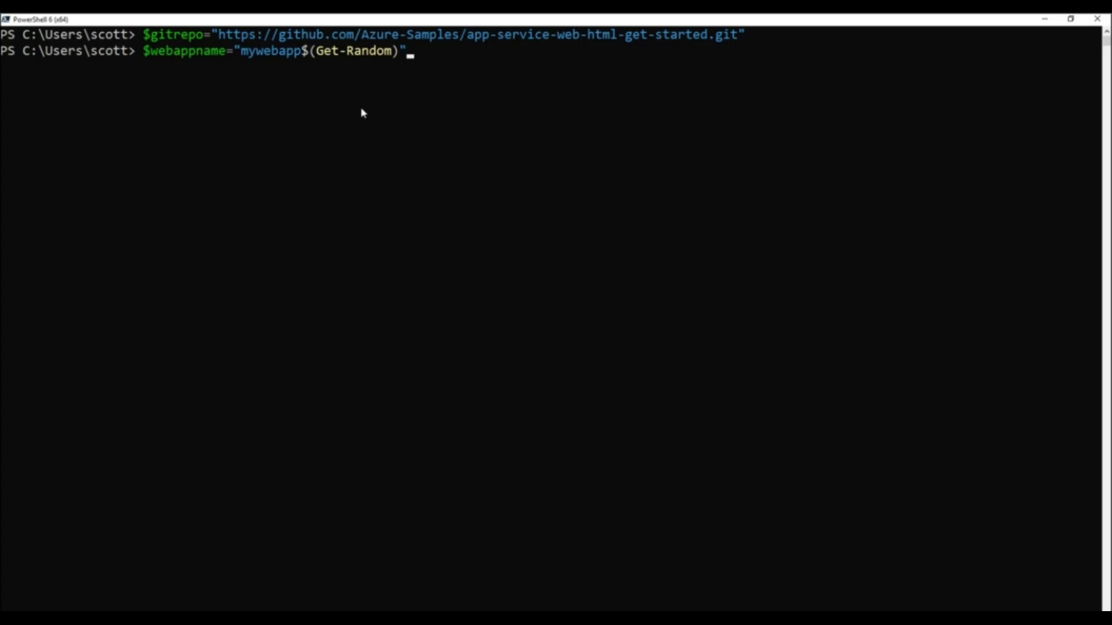
{"action": "key", "text": "Return"}
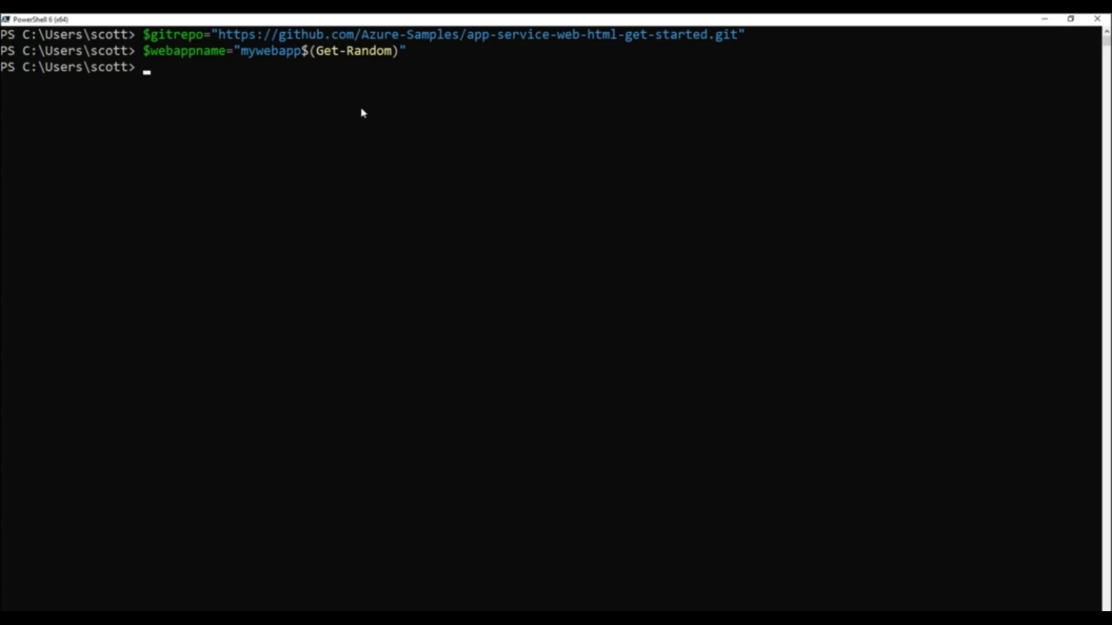
{"action": "key", "text": "alt+Tab"}
{"action": "left_click", "coordinate": [507, 222]}
{"action": "type", "text": "$location=\"East US\""}
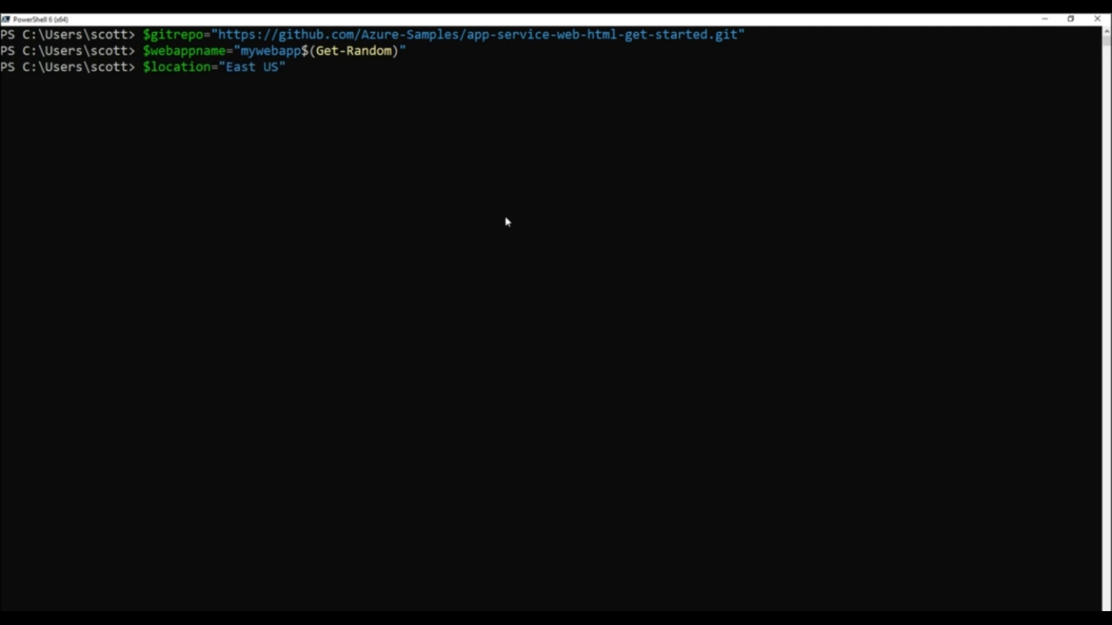
{"action": "key", "text": "Return"}
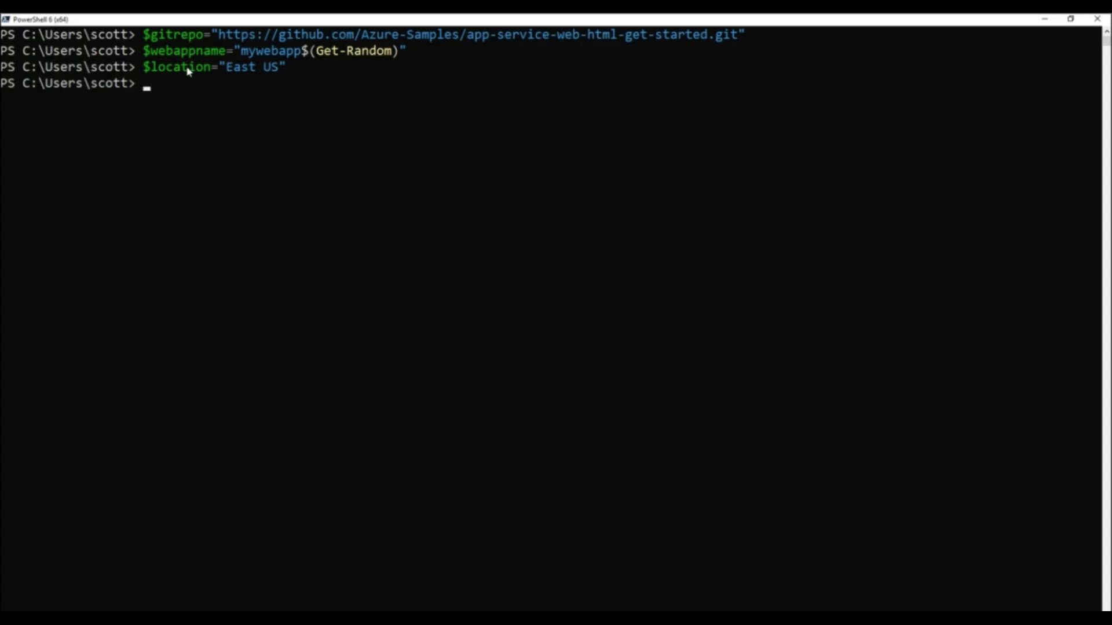
Step: Create the resource group azsjdnewrg123 in $location by running the script's New-AzResourceGroup command
{"action": "key", "text": "alt+Tab"}
{"action": "left_click", "coordinate": [316, 18]}
{"action": "key", "text": "Return"}
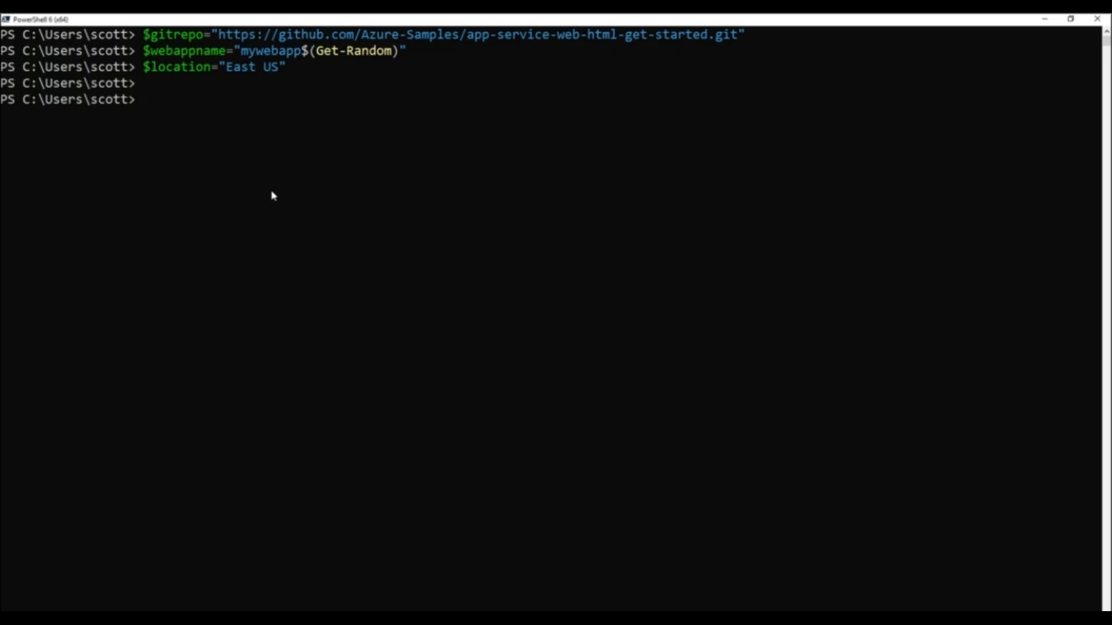
{"action": "type", "text": "New-AzResourceGroup -Name azsjdnewrg123 -Location $location"}
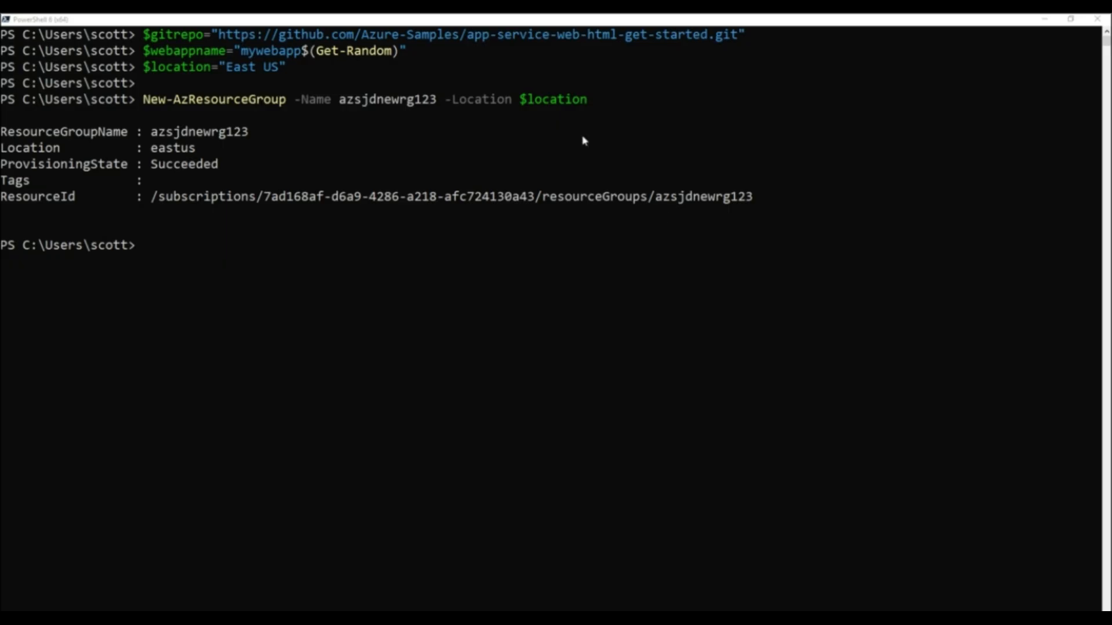
Step: Enter the script's New-AzAppServicePlan command for a Free tier plan named $webappname in $location, resource group azsjdnewrg123
{"action": "left_click", "coordinate": [516, 18]}
{"action": "type", "text": "New-AzAppServicePlan -Name $webappname -Location $location -ResourceGroupName azsjdnewrg123 -Tier Free"}
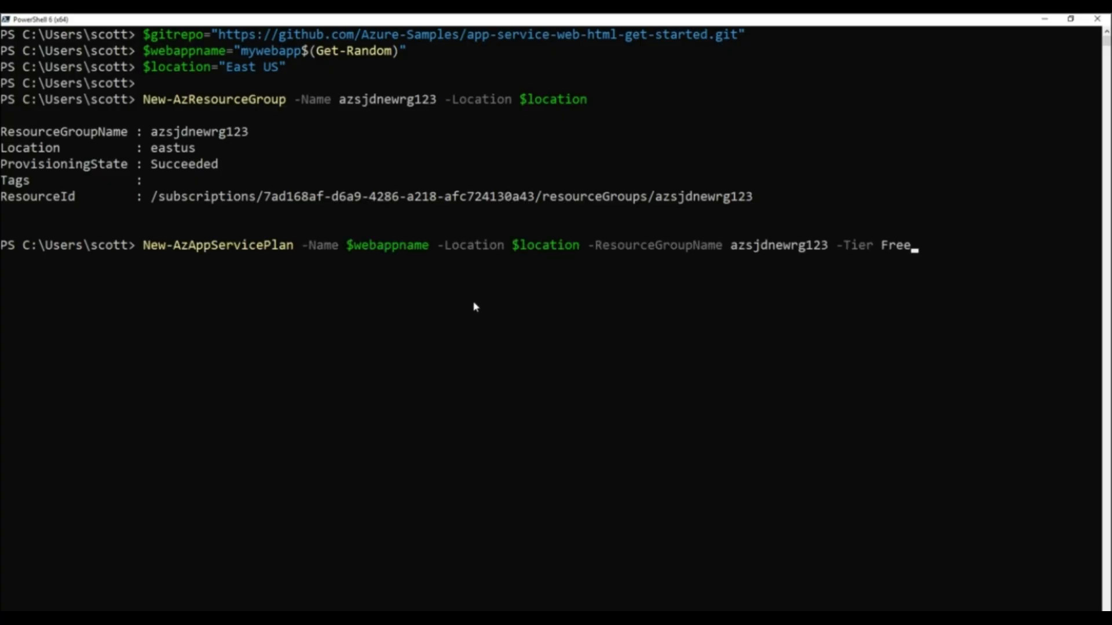
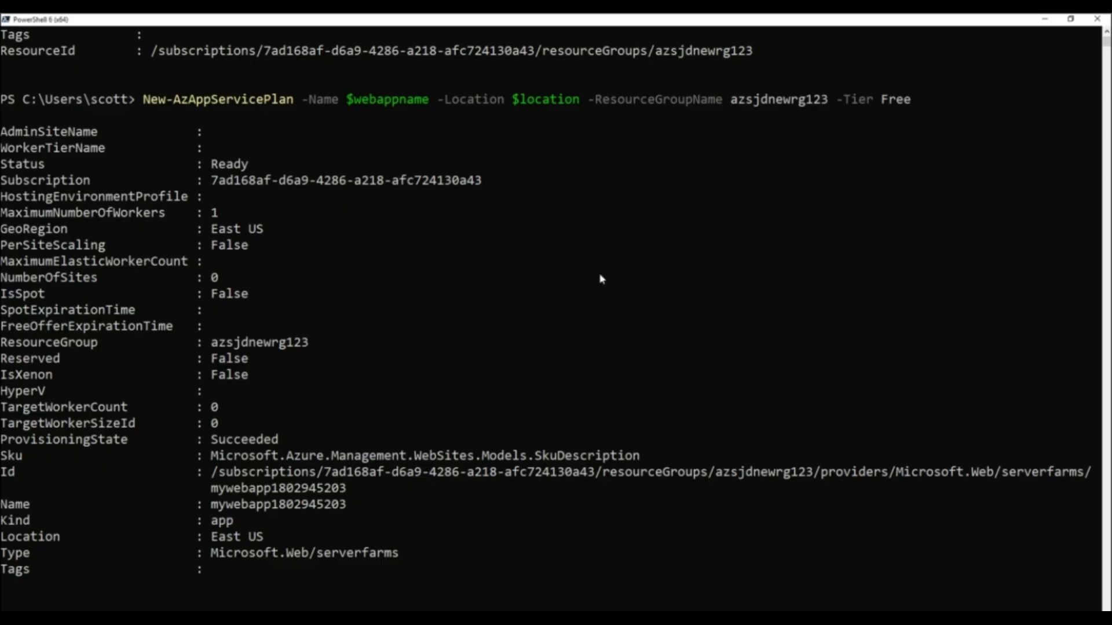
Step: Create the web app $webappname in $location on the plan $webappname, resource group azsjdnewrg123, by running the script's New-AzWebApp command
{"action": "key", "text": "Return"}
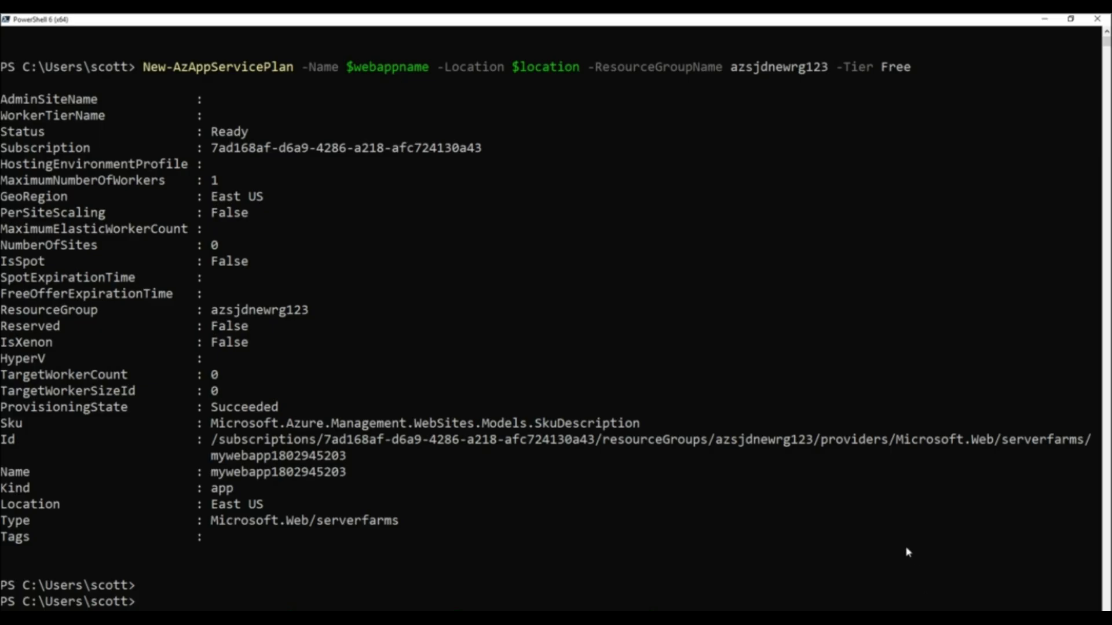
{"action": "type", "text": "New-AzWebApp -Name $webappname -Location $location -AppServicePlan $webappname -ResourceGroupName azsjdnewrg123"}
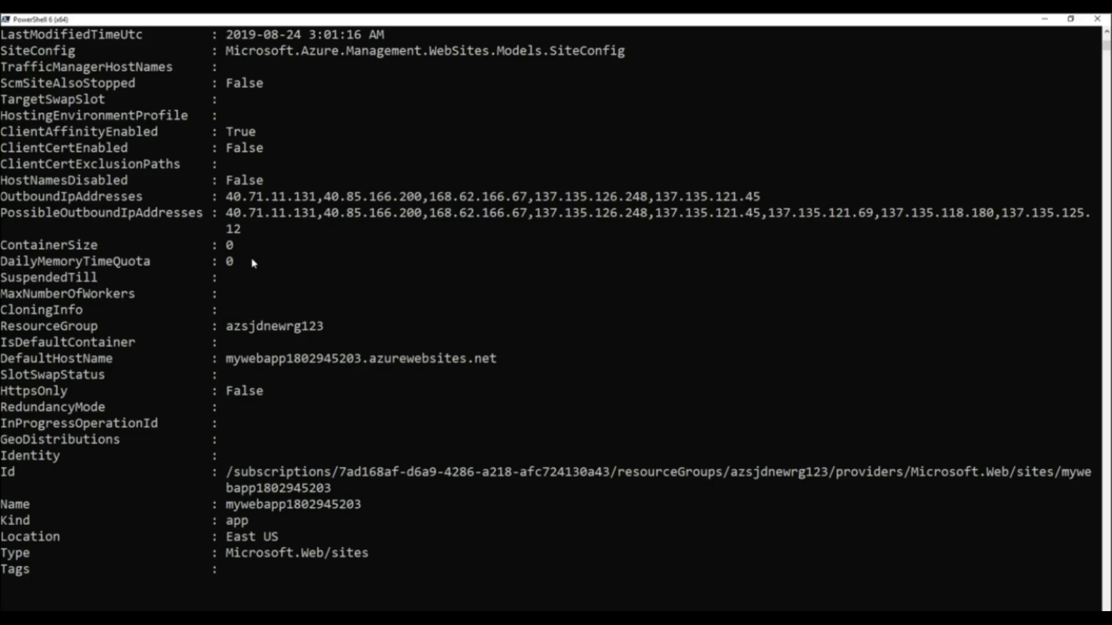
{"action": "scroll", "coordinate": [313, 300], "scroll_direction": "up", "scroll_amount": 7}
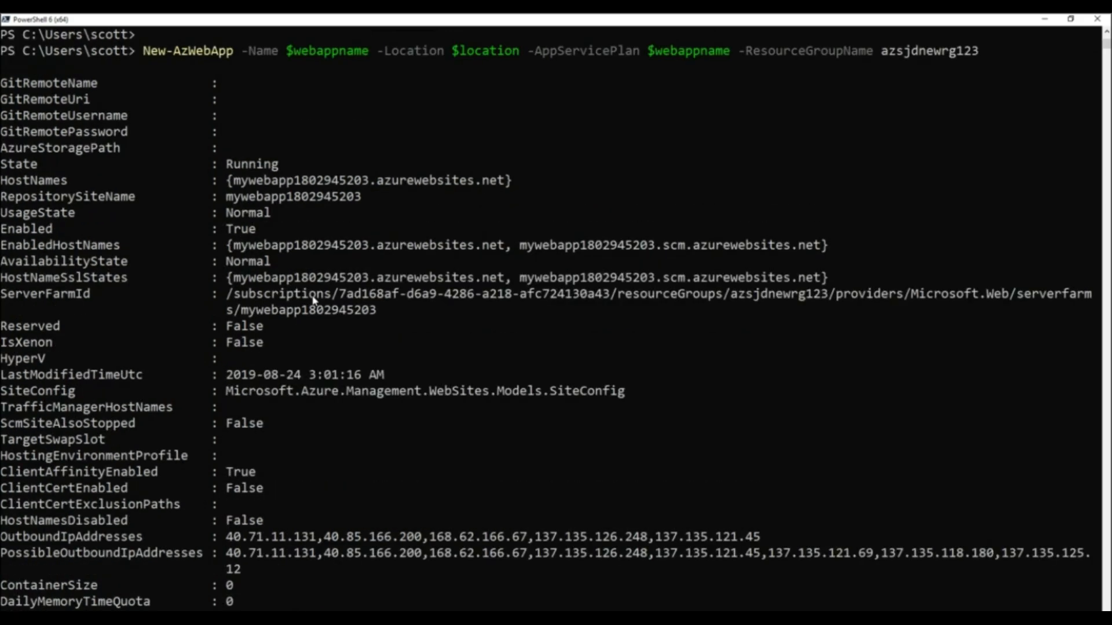
{"action": "scroll", "coordinate": [313, 299], "scroll_direction": "down", "scroll_amount": 3}
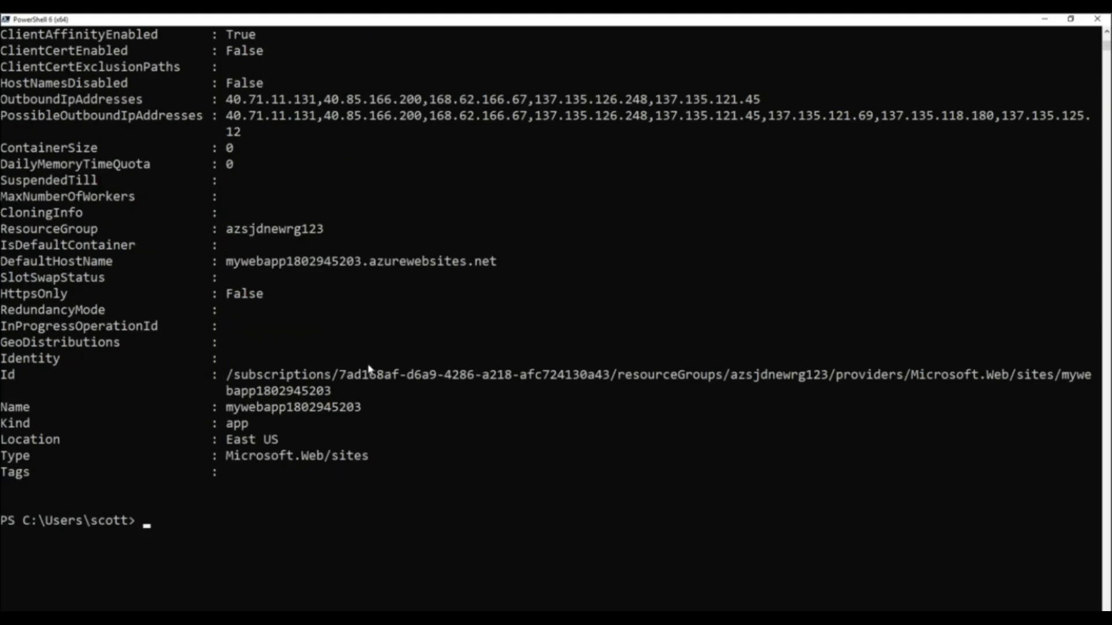
Step: Copy the new web app's host name from the output, open it in the browser to check the default page, and close the browser window
{"action": "scroll", "coordinate": [359, 347], "scroll_direction": "up", "scroll_amount": 7}
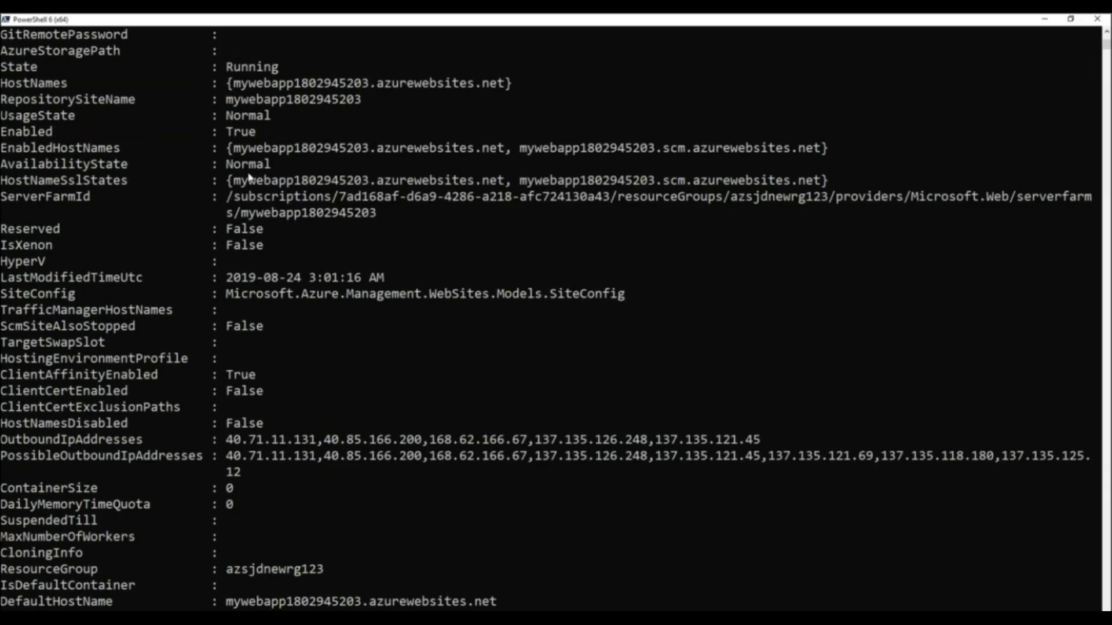
{"action": "left_click_drag", "start_coordinate": [235, 149], "coordinate": [505, 156]}
{"action": "key", "text": "ctrl+c"}
{"action": "key", "text": "alt+Tab"}
{"action": "left_click_drag", "start_coordinate": [1111, 188], "coordinate": [696, 157]}
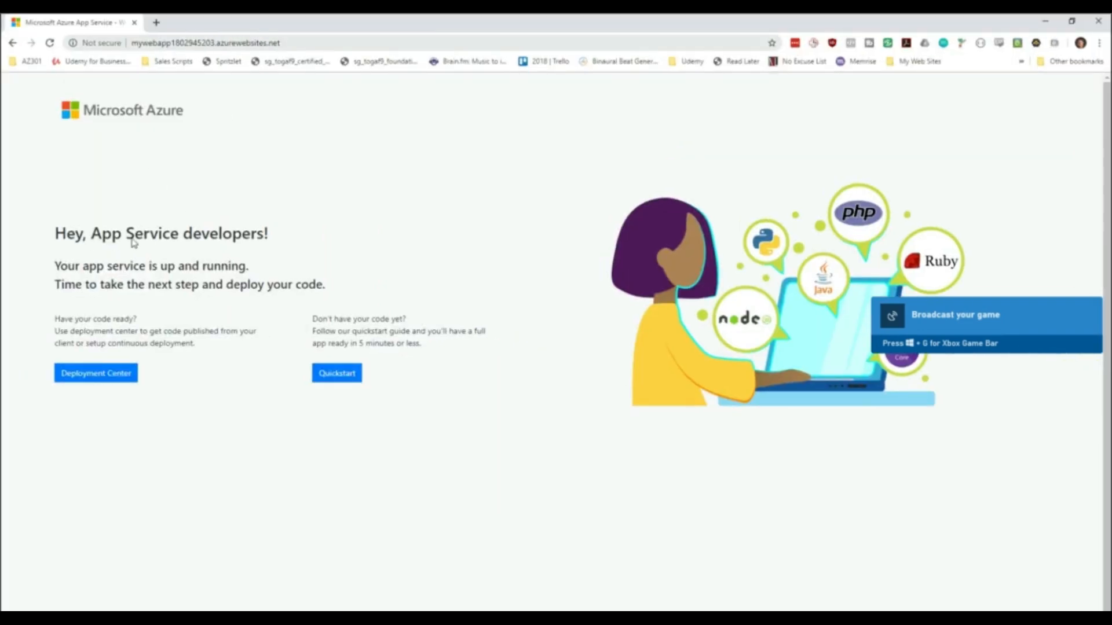
{"action": "left_click_drag", "start_coordinate": [57, 266], "coordinate": [291, 267]}
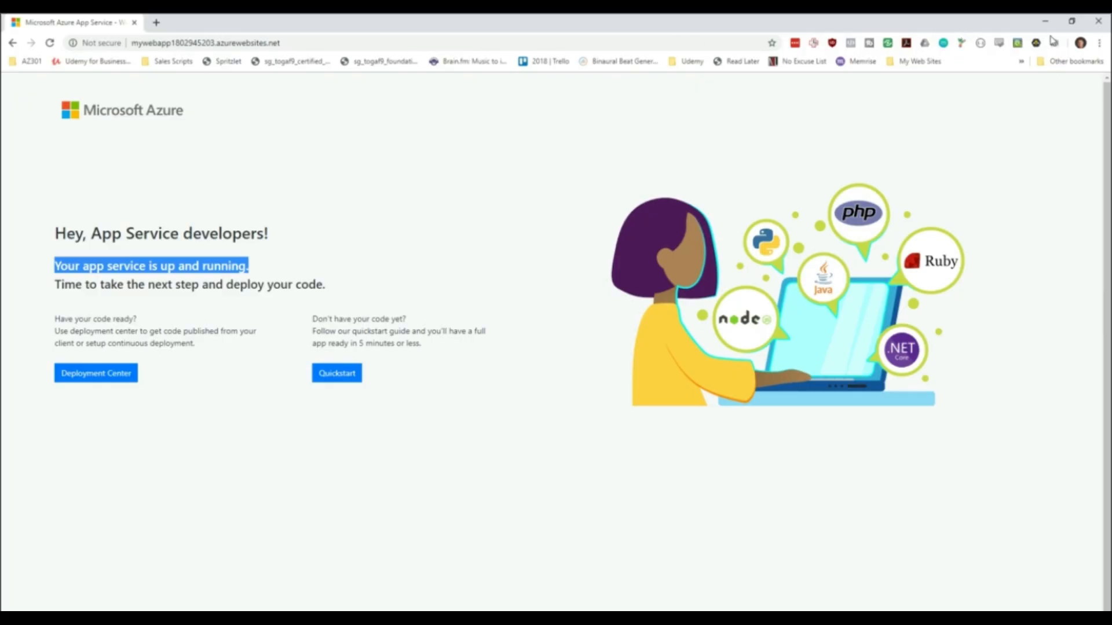
{"action": "left_click", "coordinate": [1098, 22]}
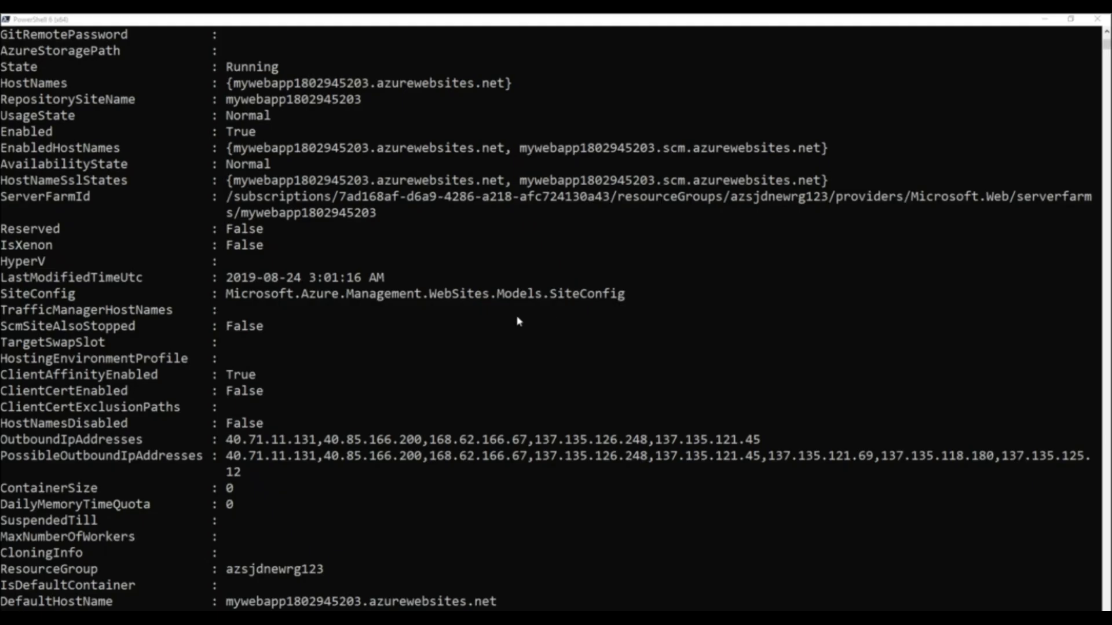
Step: Return to the console prompt and review the variable, resource group, service plan and web app commands run so far
{"action": "scroll", "coordinate": [522, 311], "scroll_direction": "down", "scroll_amount": 12}
{"action": "left_click", "coordinate": [359, 288]}
{"action": "key", "text": "Return"}
{"action": "key", "text": "Return"}
{"action": "key", "text": "Return"}
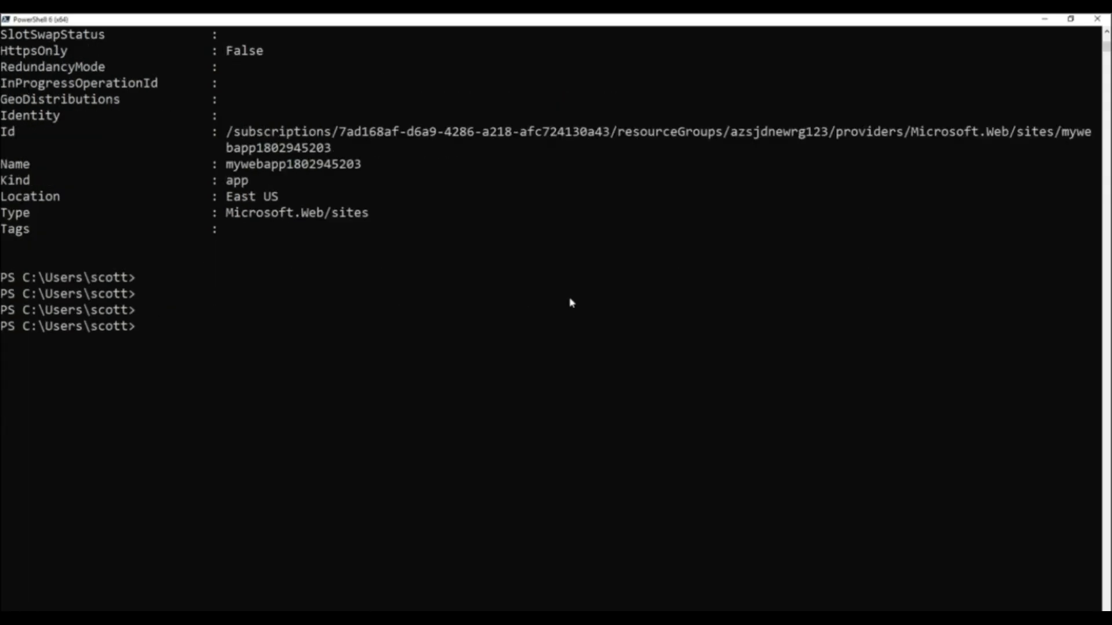
{"action": "key", "text": "alt+Tab"}
{"action": "scroll", "coordinate": [689, 281], "scroll_direction": "up", "scroll_amount": 20}
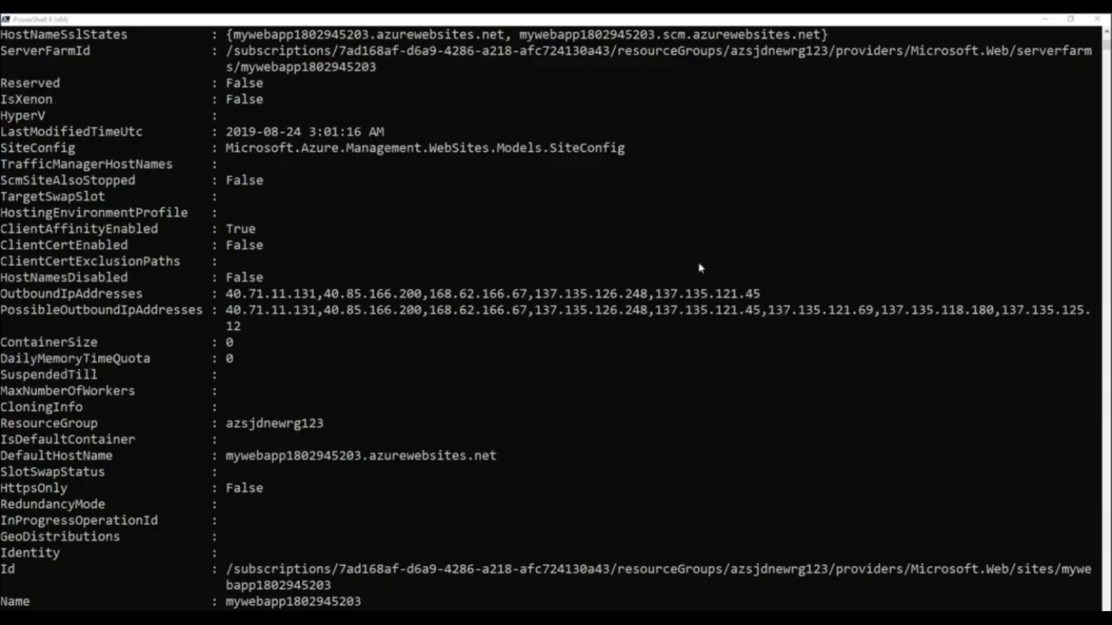
{"action": "scroll", "coordinate": [683, 219], "scroll_direction": "up", "scroll_amount": 7}
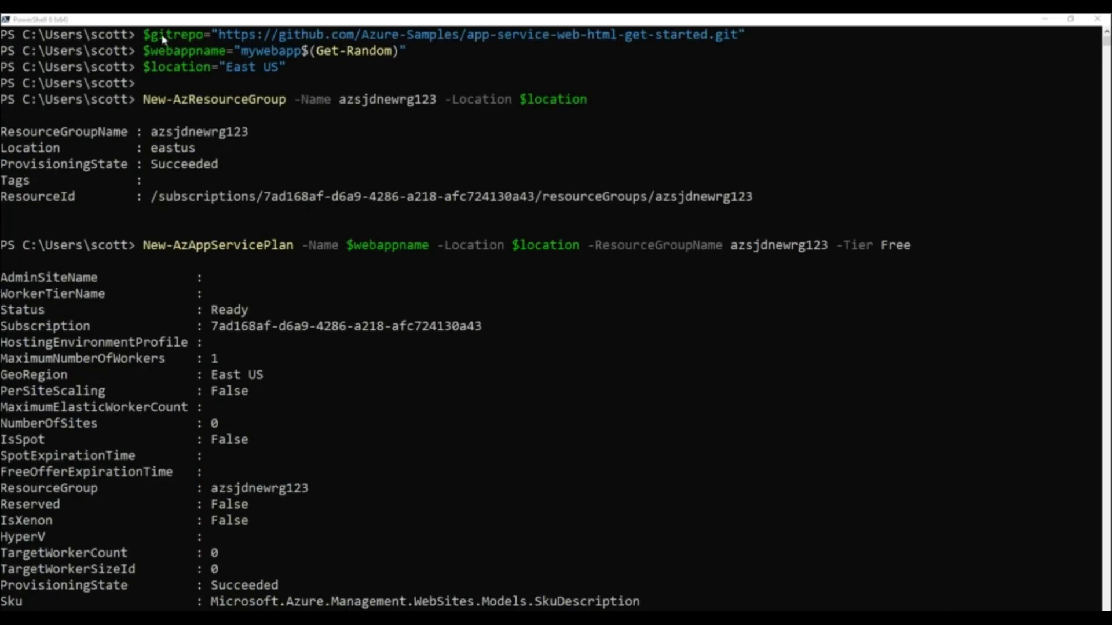
{"action": "scroll", "coordinate": [678, 210], "scroll_direction": "down", "scroll_amount": 20}
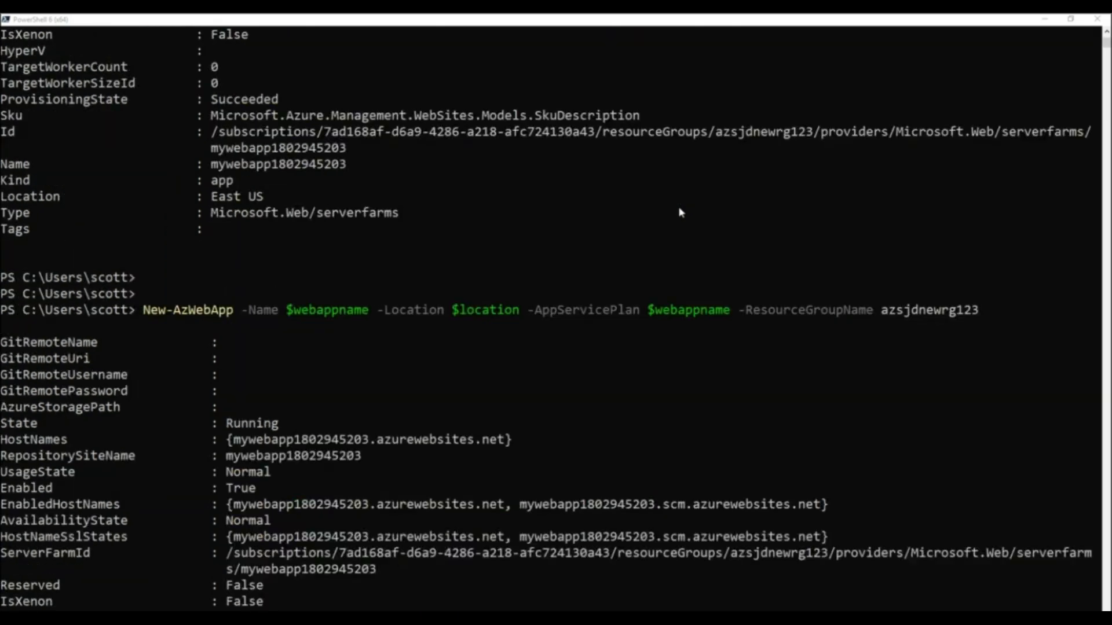
{"action": "scroll", "coordinate": [678, 210], "scroll_direction": "down", "scroll_amount": 5}
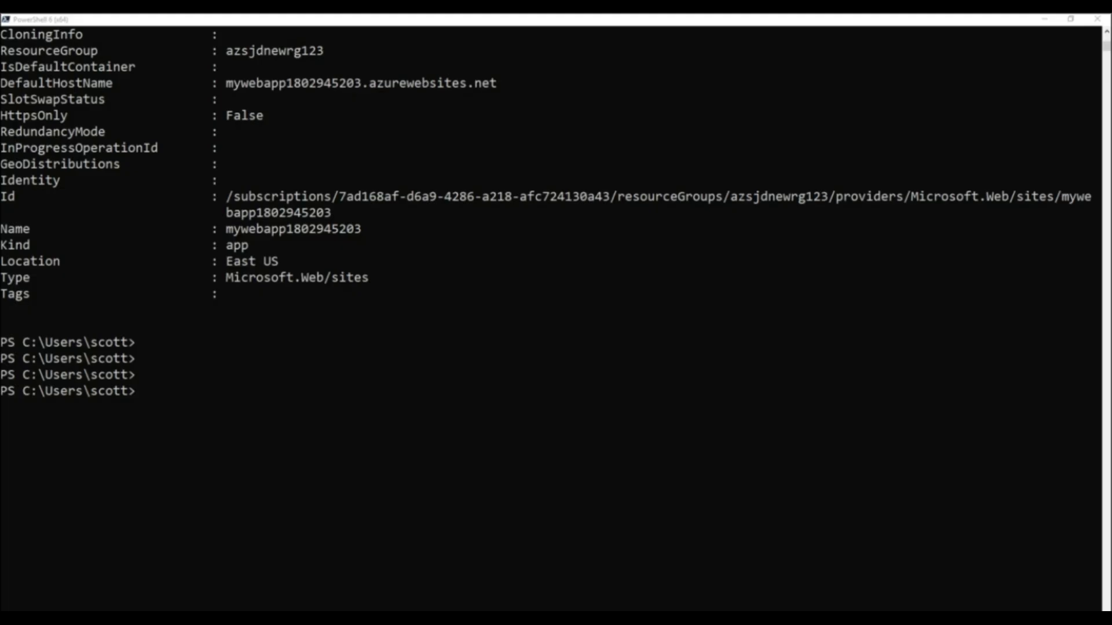
Step: Define $PropertiesObject in the console with repoUrl "$gitrepo", branch "master" and isManualIntegration "true"
{"action": "left_click", "coordinate": [345, 400]}
{"action": "key", "text": "ctrl+v"}
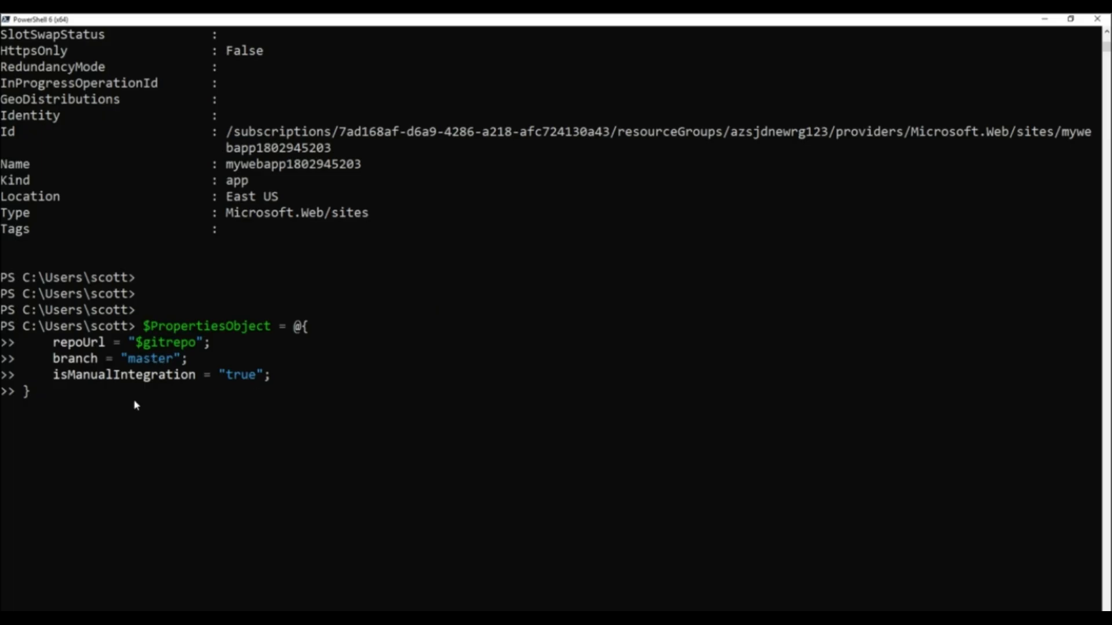
{"action": "key", "text": "Return"}
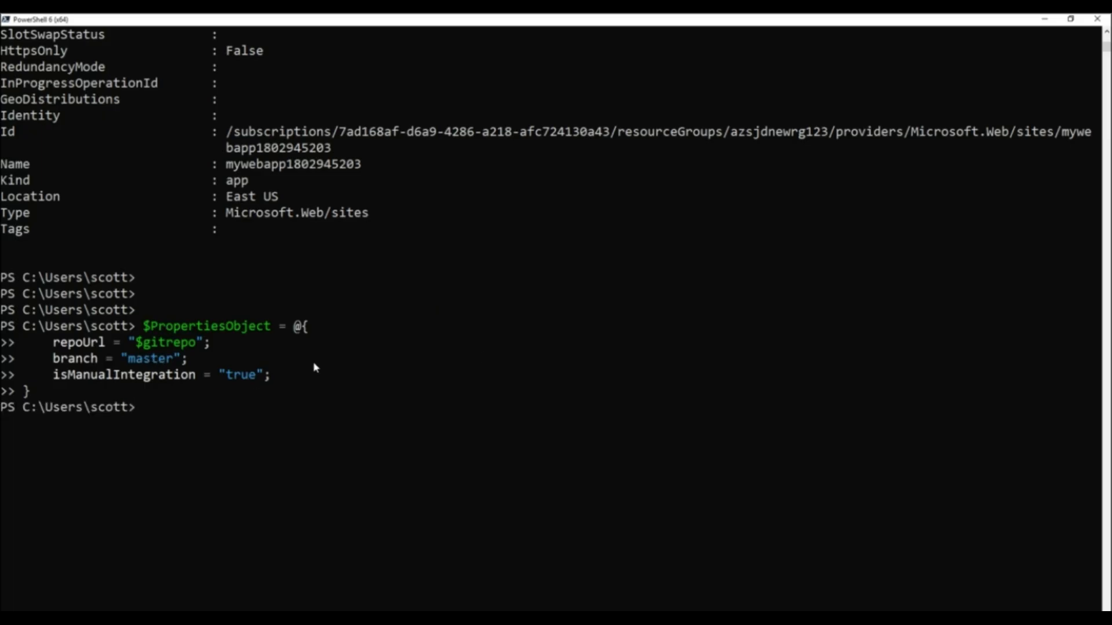
Step: Run the script's Set-AzResource command to apply $PropertiesObject to sourcecontrols of $webappname/web in azsjdnewrg123, API version 2015-08-01, with -Force
{"action": "key", "text": "alt+Tab"}
{"action": "left_click", "coordinate": [362, 26]}
{"action": "key", "text": "ctrl+v"}
{"action": "key", "text": "Return"}
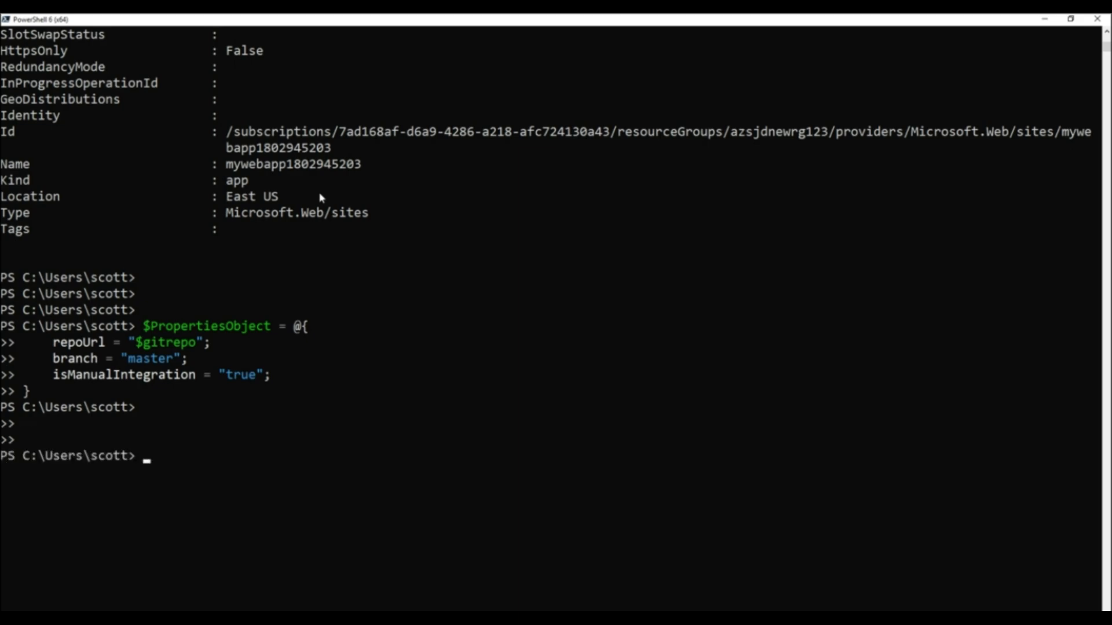
{"action": "key", "text": "ctrl+v"}
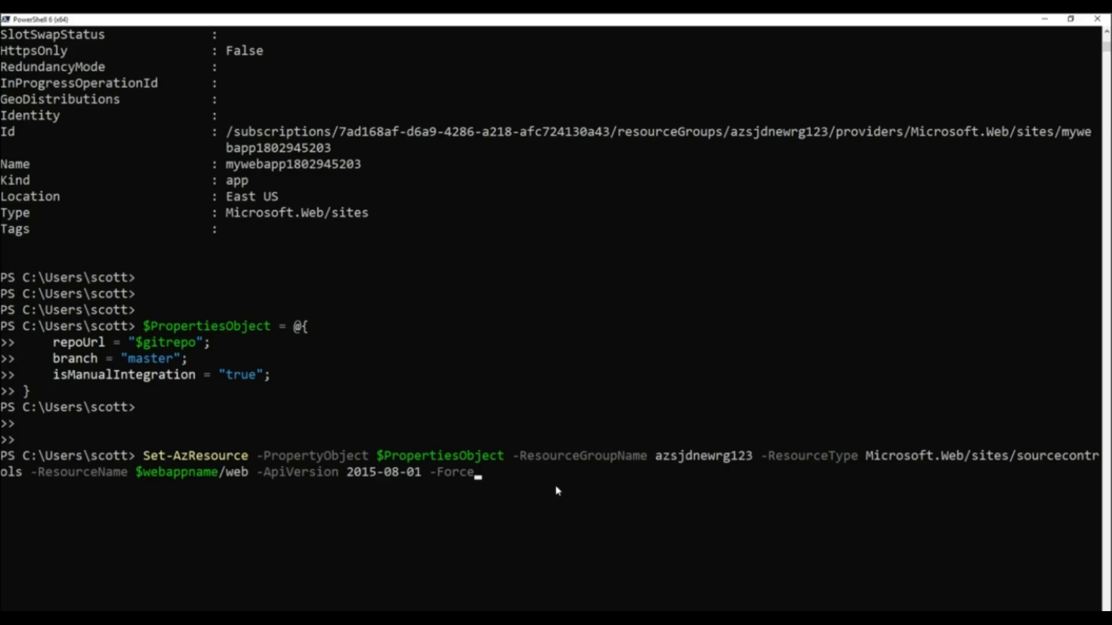
{"action": "key", "text": "Return"}
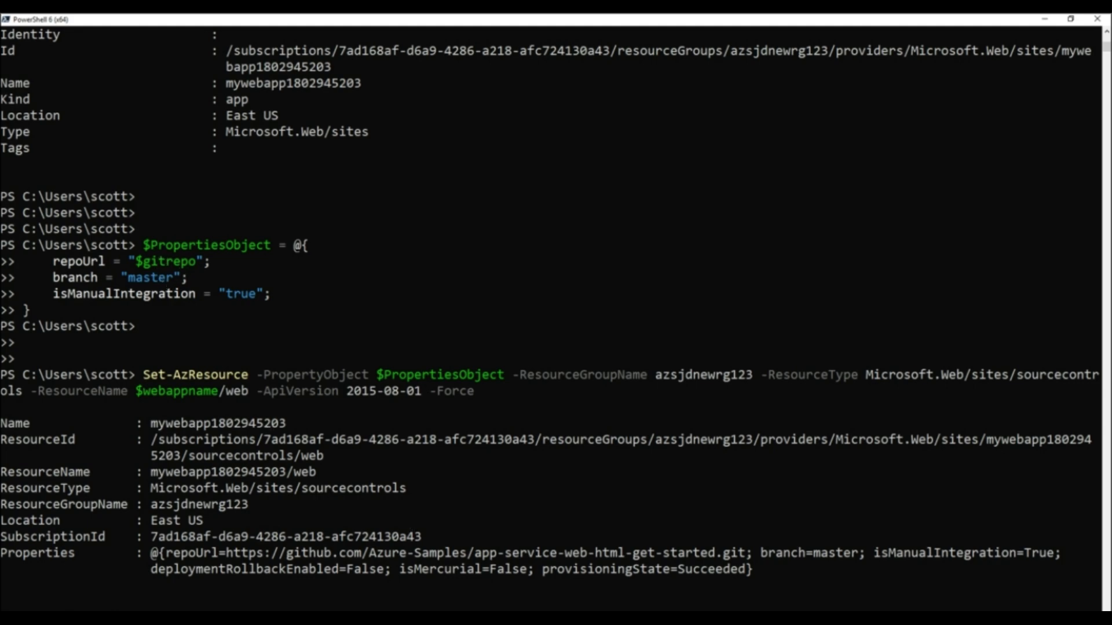
Step: Switch to the browser and reload mywebapp1802945203.azurewebsites.net to check the site deployed from GitHub
{"action": "key", "text": "alt+Tab"}
{"action": "left_click_drag", "start_coordinate": [1111, 153], "coordinate": [852, 188]}
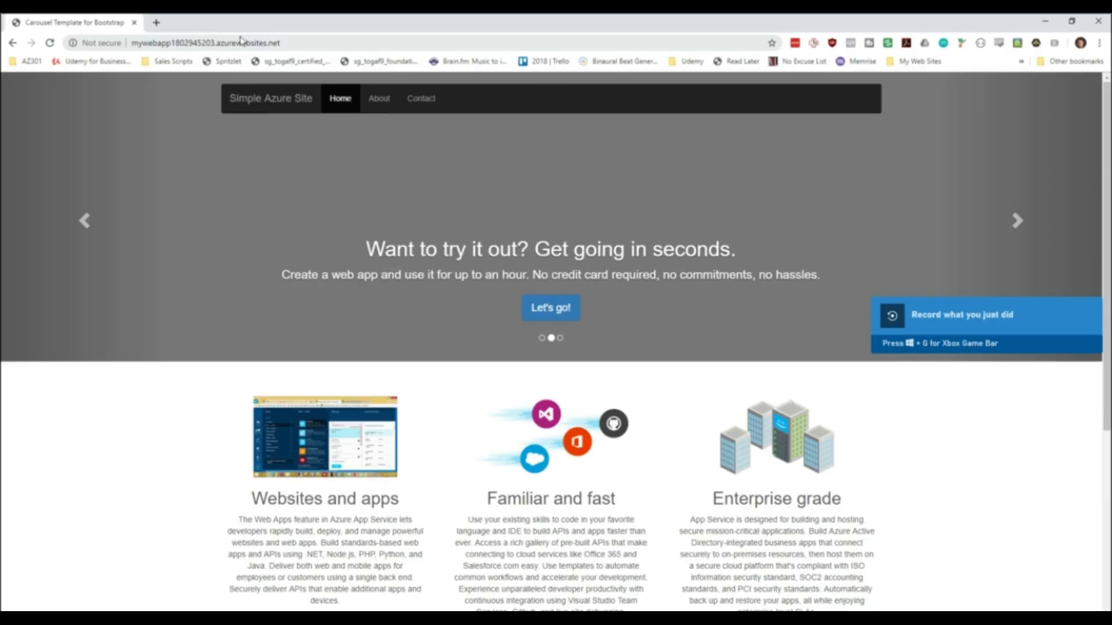
{"action": "key", "text": "F5"}
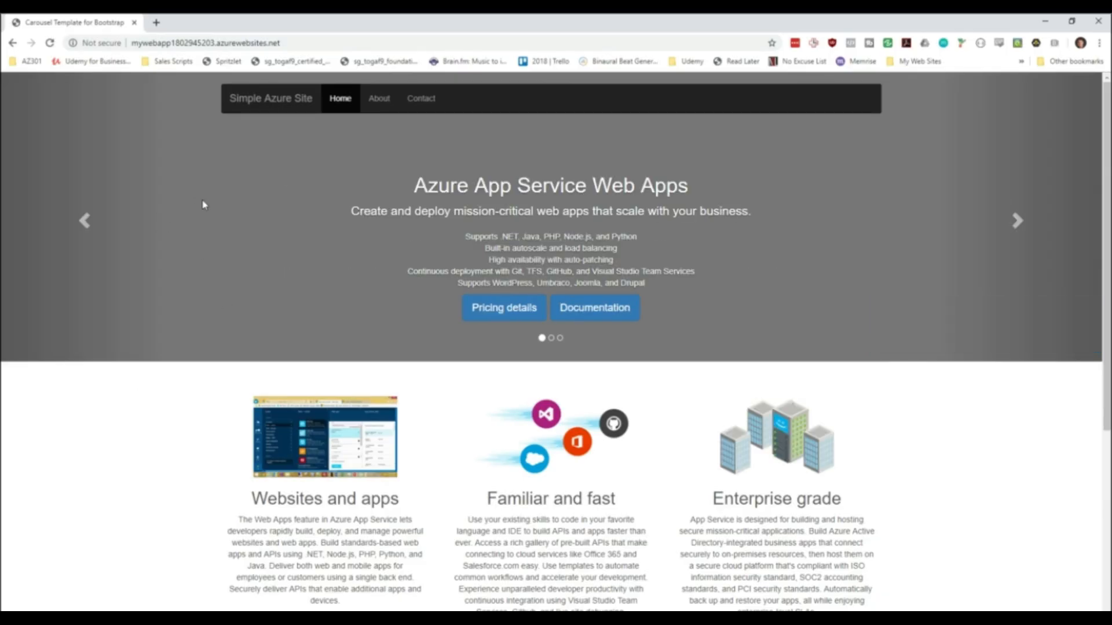
Step: Try the About and Contact links of the deployed site, look through the page, and minimize its browser window
{"action": "left_click", "coordinate": [379, 103]}
{"action": "left_click", "coordinate": [415, 99]}
{"action": "scroll", "coordinate": [169, 259], "scroll_direction": "down", "scroll_amount": 5}
{"action": "scroll", "coordinate": [450, 426], "scroll_direction": "down", "scroll_amount": 1}
{"action": "scroll", "coordinate": [249, 292], "scroll_direction": "up", "scroll_amount": 5}
{"action": "left_click", "coordinate": [1045, 22]}
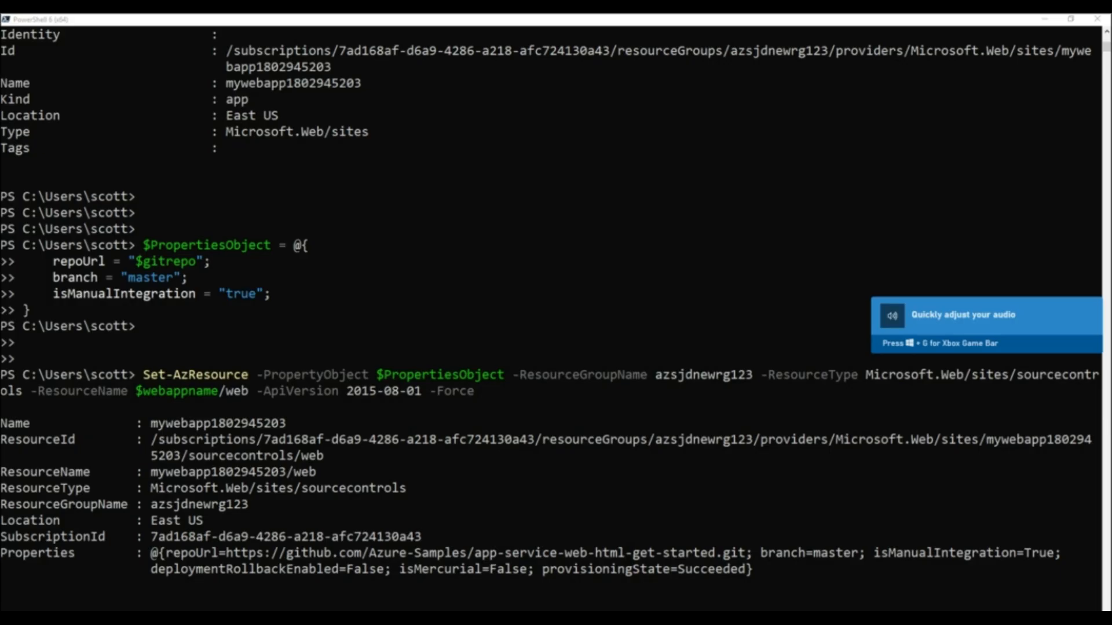
Step: Examine the GitHub continuous deployment sample script in the documentation, including its $gittoken and SET GitHub sections, and minimize the window
{"action": "left_click_drag", "start_coordinate": [1111, 108], "coordinate": [774, 65]}
{"action": "scroll", "coordinate": [664, 286], "scroll_direction": "down", "scroll_amount": 5}
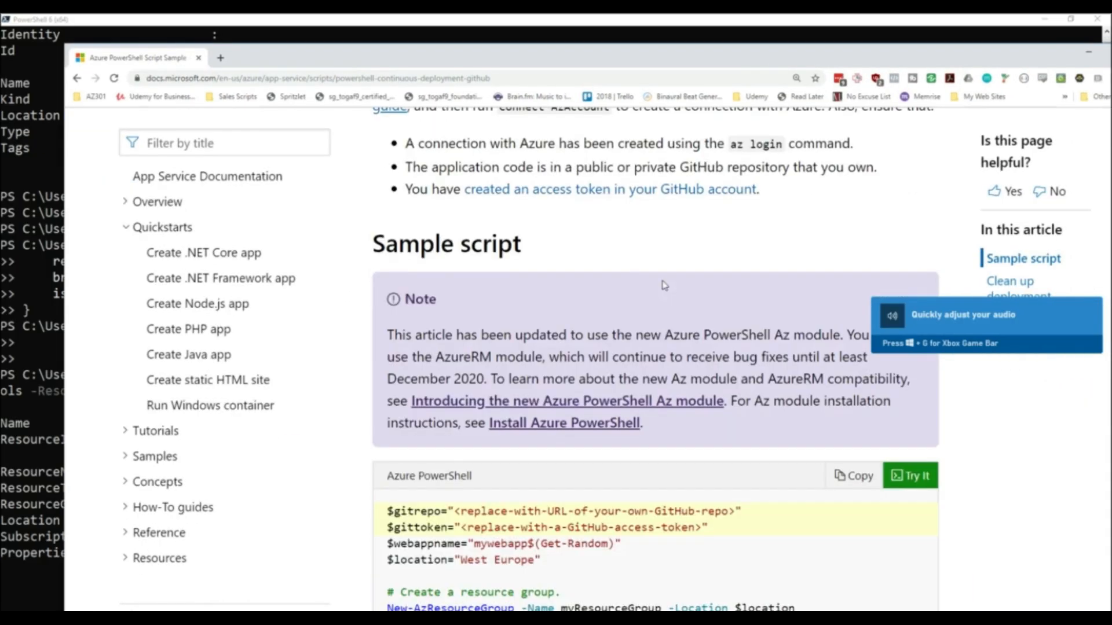
{"action": "scroll", "coordinate": [663, 283], "scroll_direction": "down", "scroll_amount": 8}
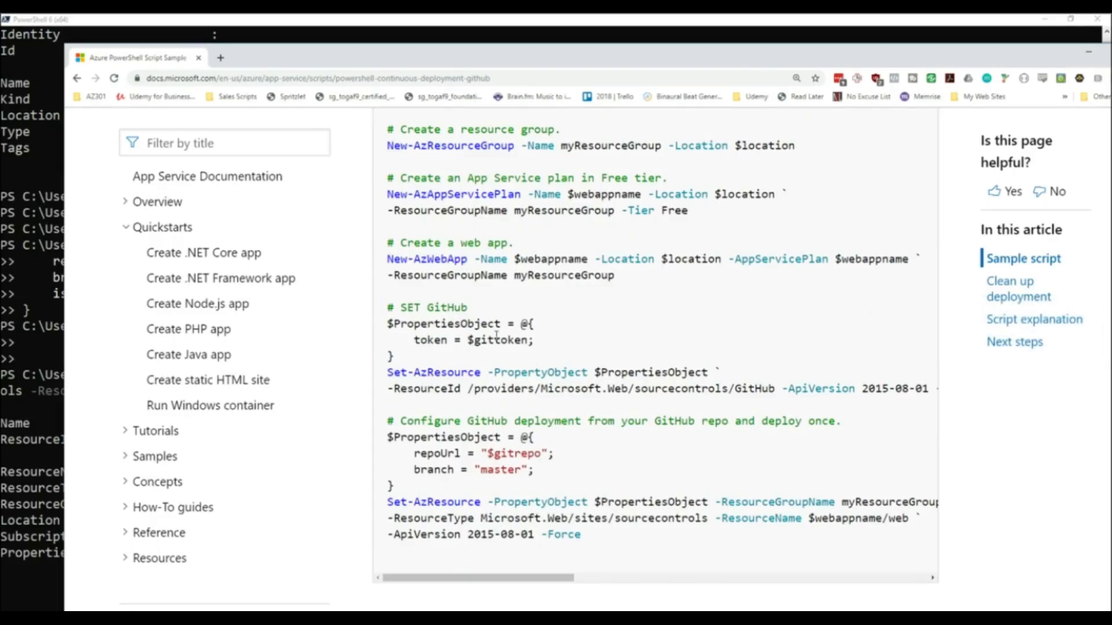
{"action": "scroll", "coordinate": [493, 338], "scroll_direction": "up", "scroll_amount": 4}
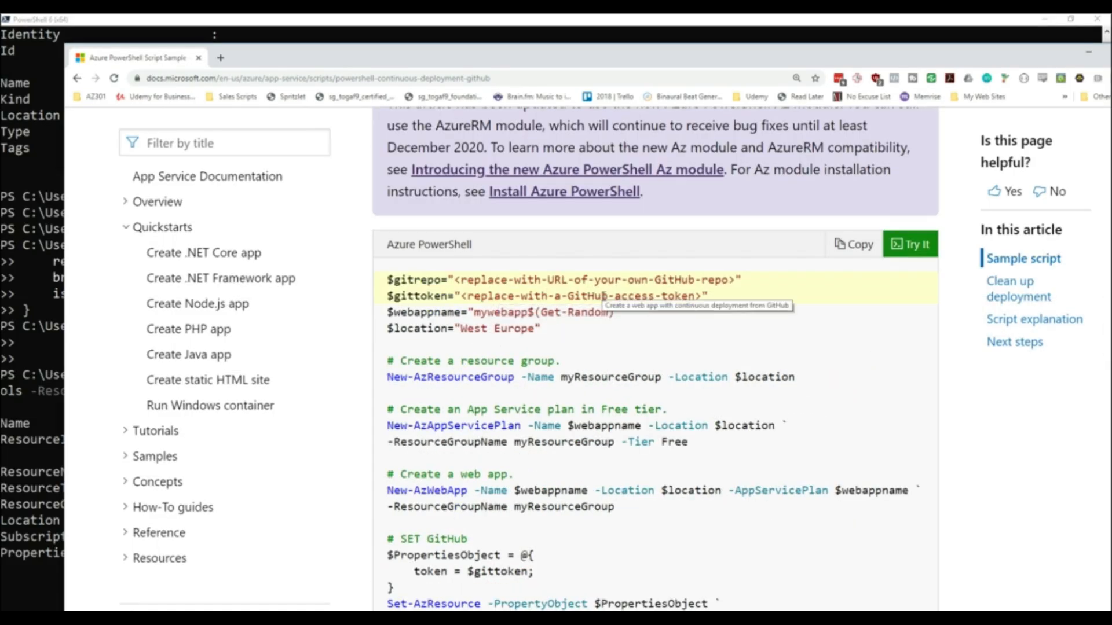
{"action": "scroll", "coordinate": [604, 296], "scroll_direction": "down", "scroll_amount": 4}
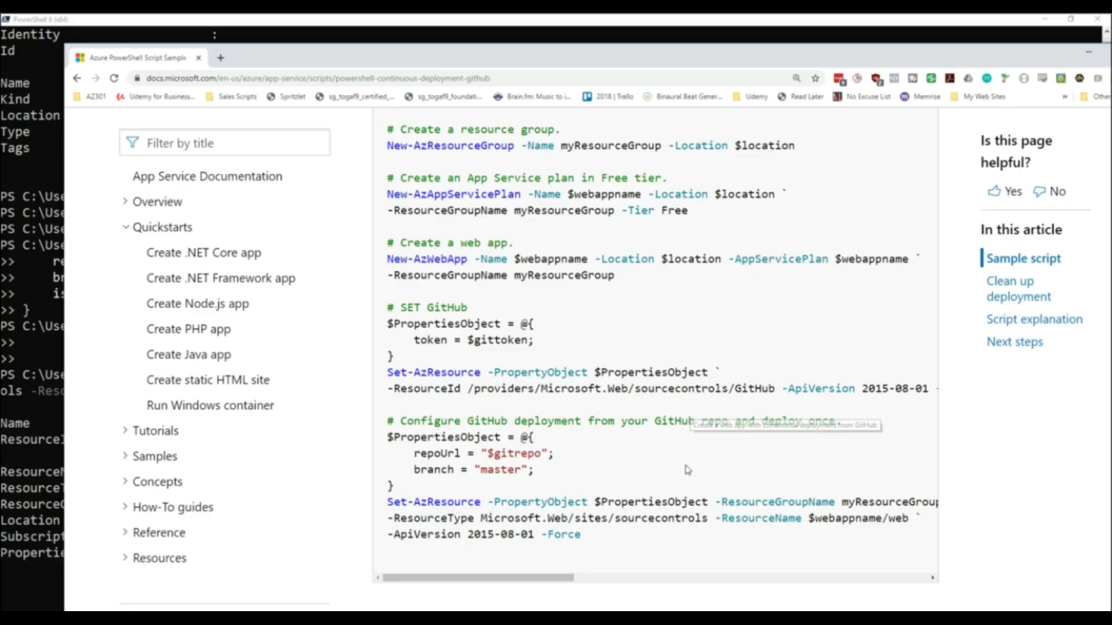
{"action": "left_click_drag", "start_coordinate": [906, 57], "coordinate": [818, 53]}
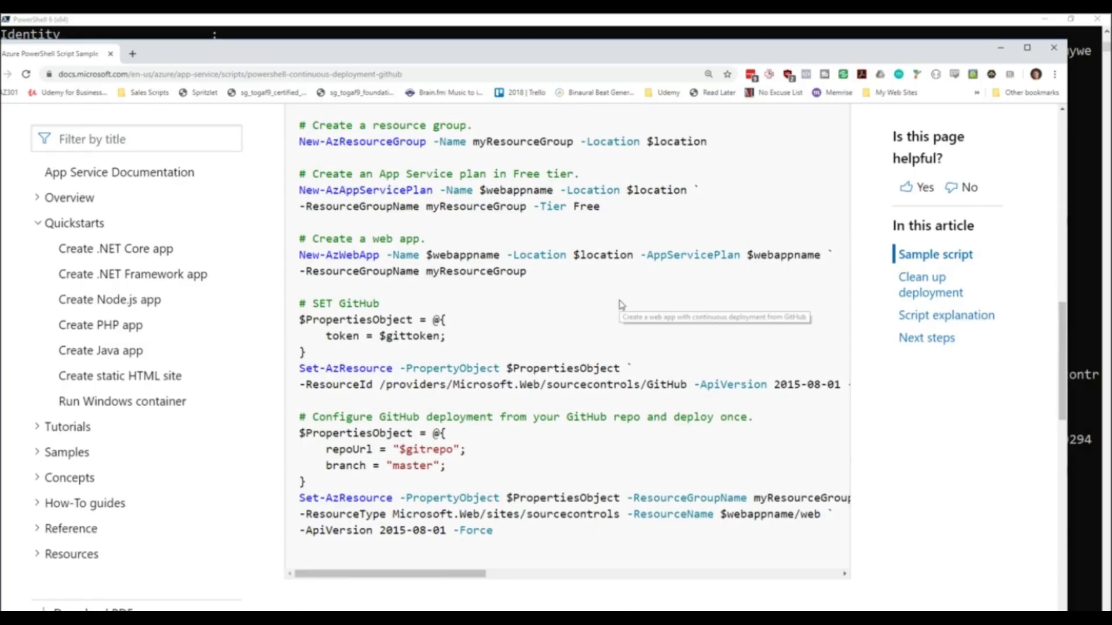
{"action": "left_click", "coordinate": [1000, 47]}
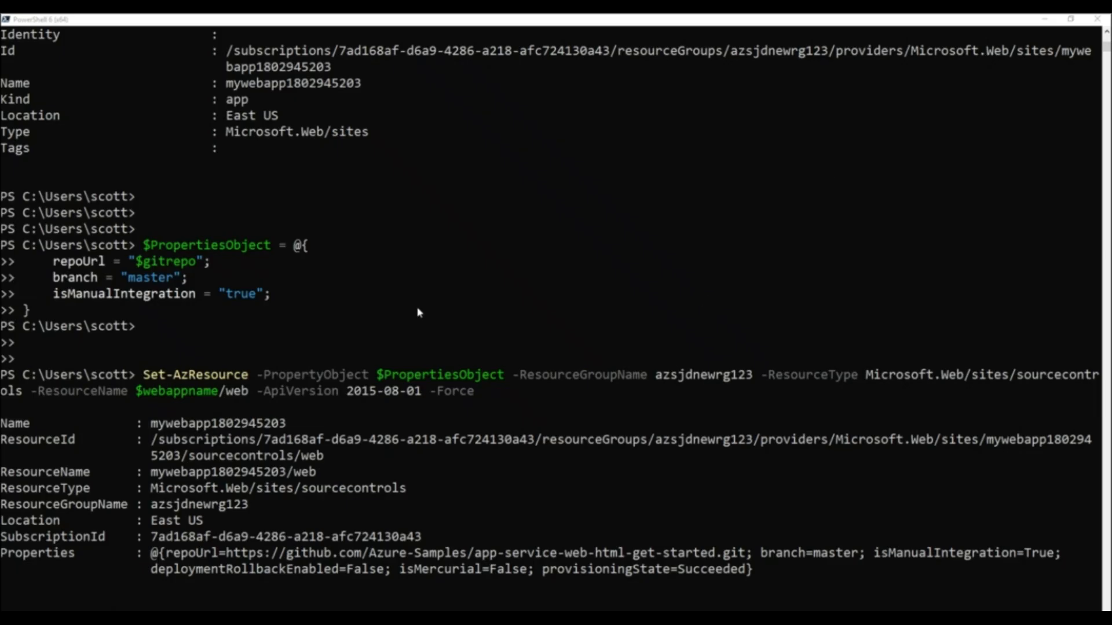